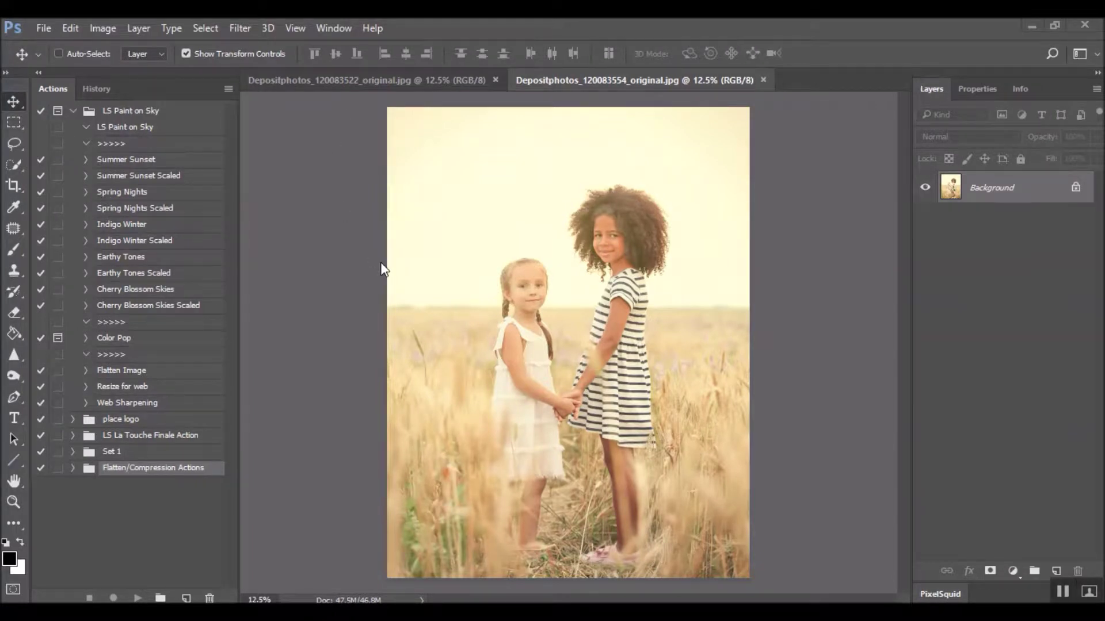
- Make the girl-and-boy wheat-field photo the active document
{"action": "left_click", "coordinate": [398, 79]}
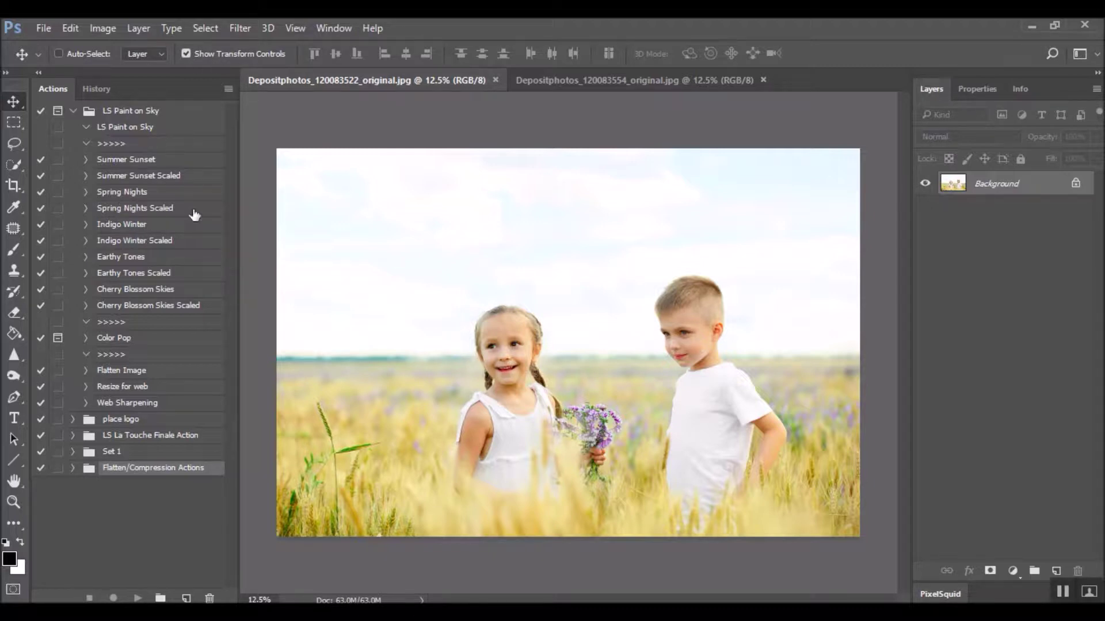
{"action": "left_click", "coordinate": [340, 27]}
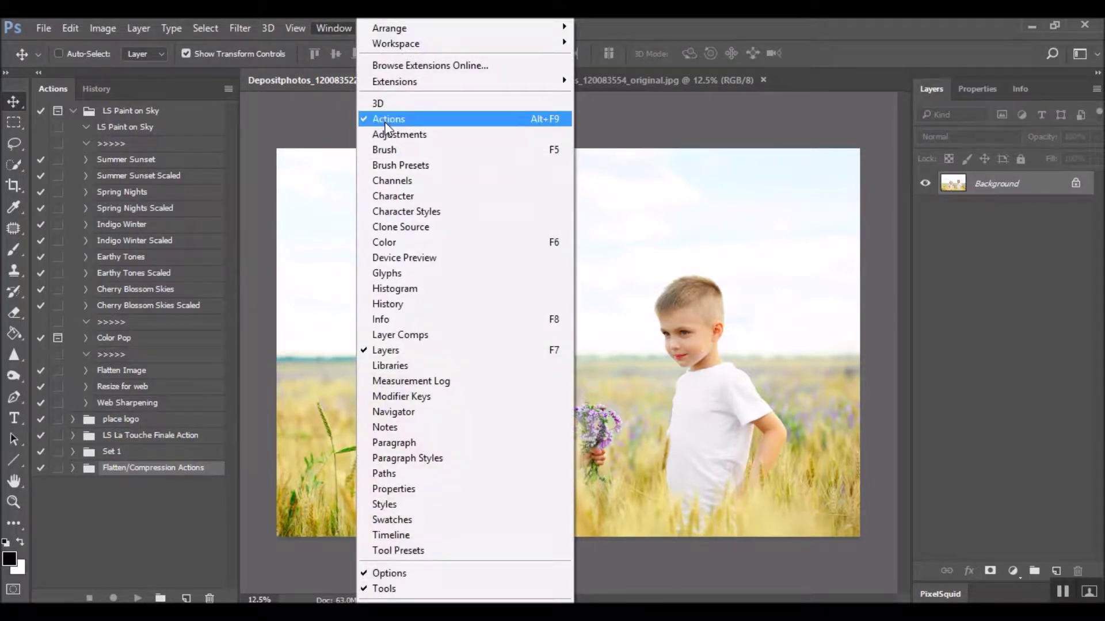
- Load the LS Paint on Sky action set from file and switch the Actions panel to Button Mode
{"action": "left_click", "coordinate": [290, 131]}
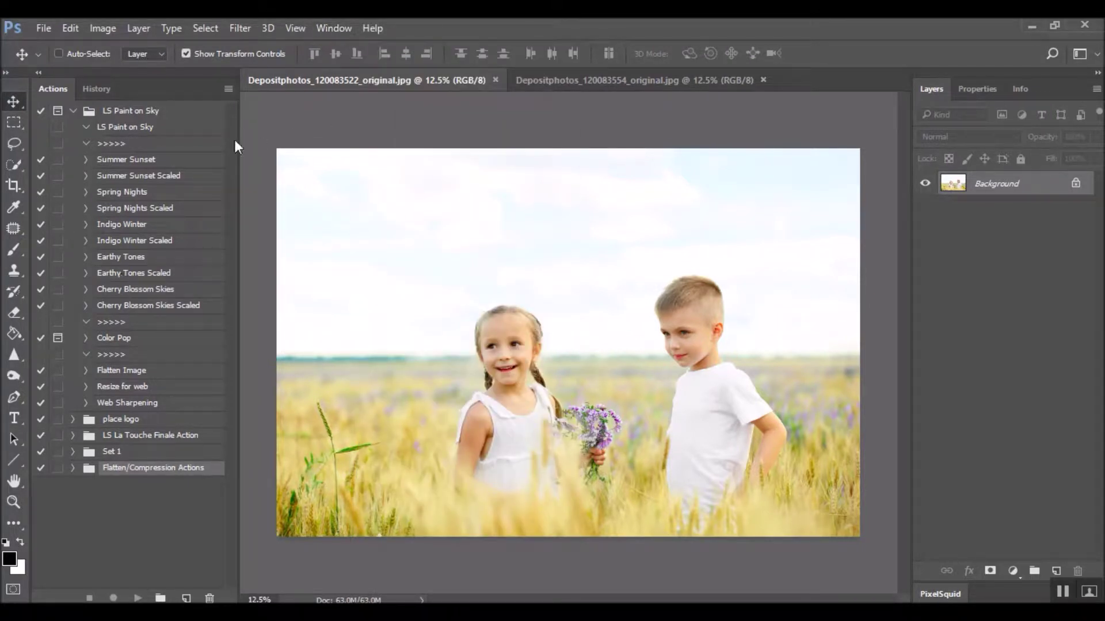
{"action": "left_click", "coordinate": [228, 89]}
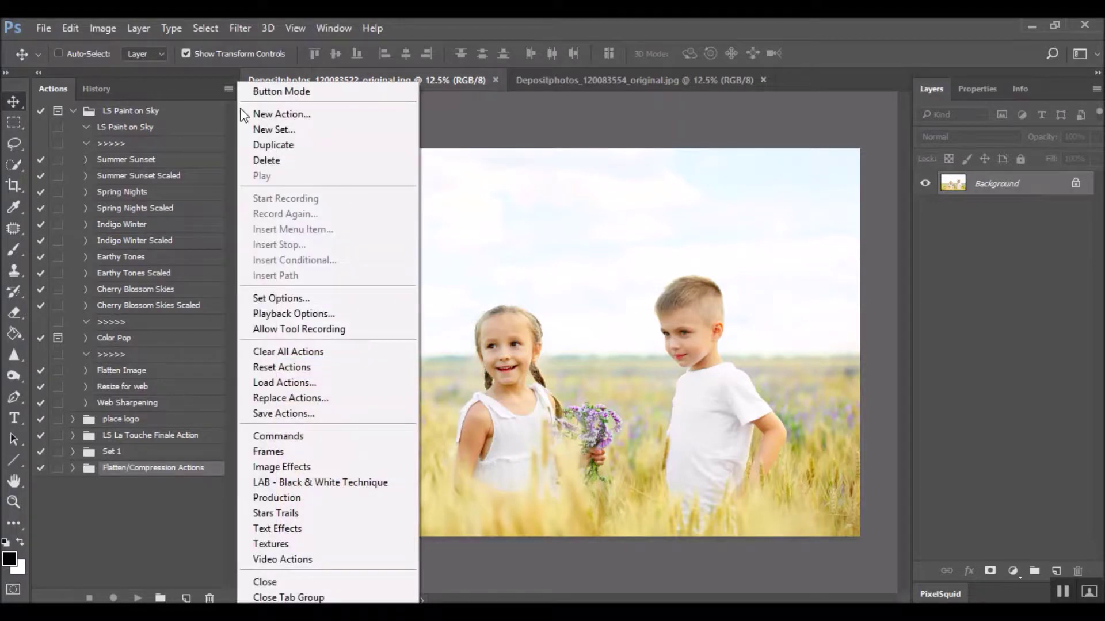
{"action": "left_click", "coordinate": [362, 386]}
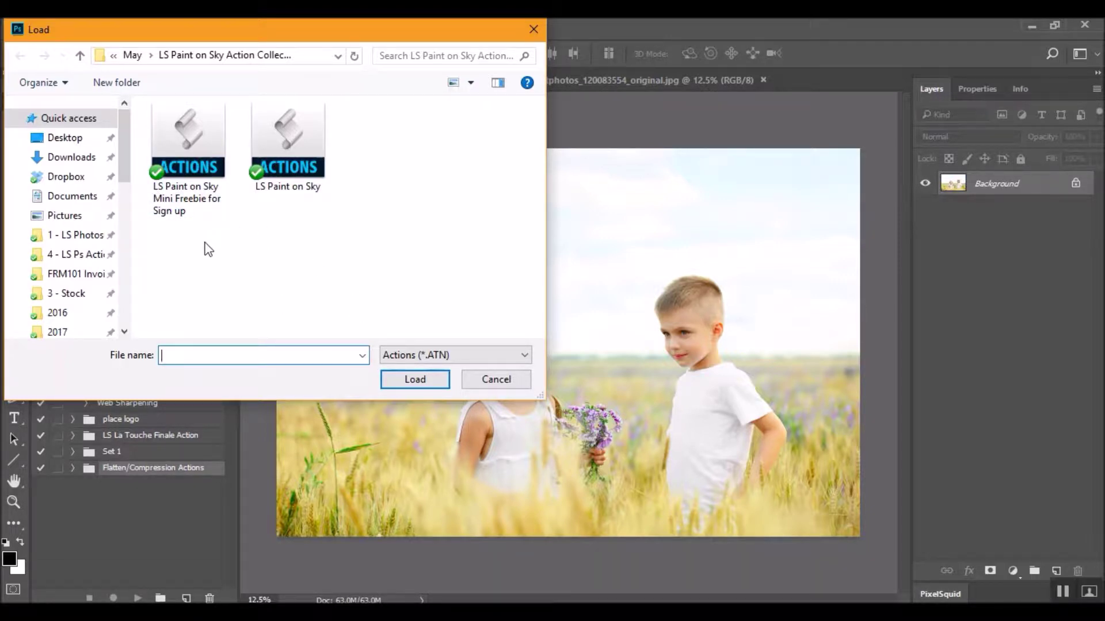
{"action": "double_click", "coordinate": [302, 153]}
{"action": "left_click_drag", "start_coordinate": [148, 291], "coordinate": [209, 596]}
{"action": "left_click", "coordinate": [227, 88]}
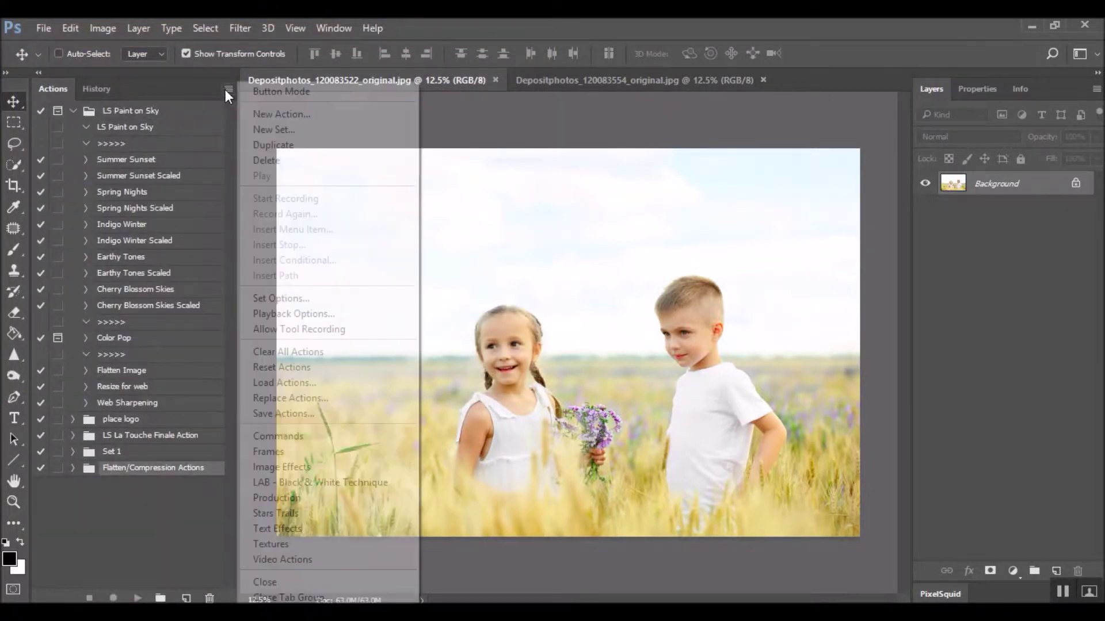
{"action": "left_click", "coordinate": [252, 93]}
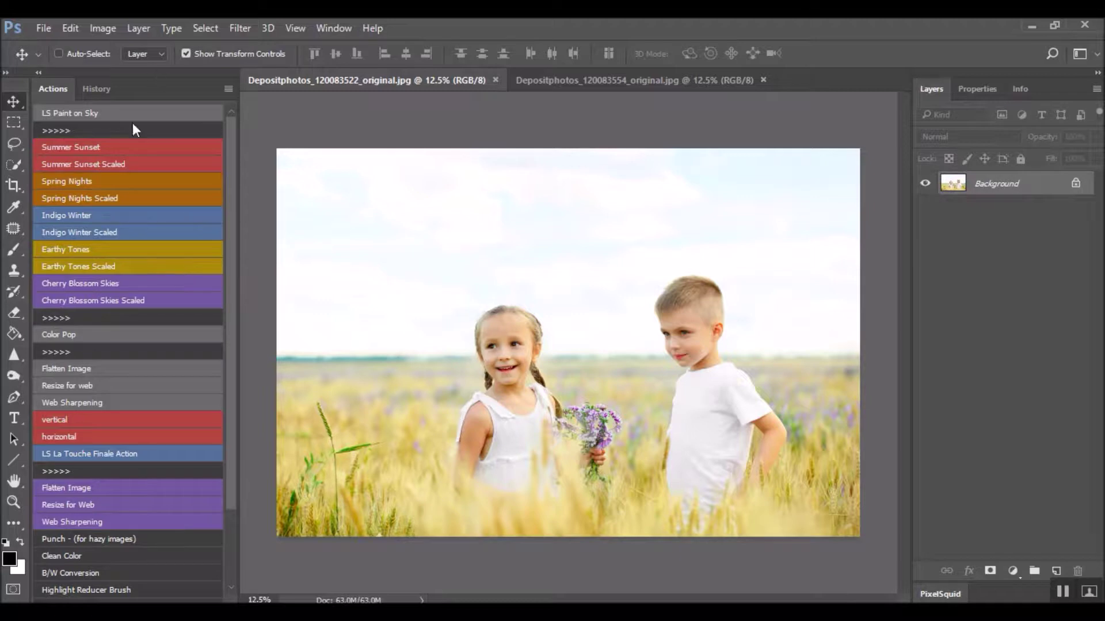
- Run Summer Sunset, Summer Sunset Scaled, Spring Nights, Spring Nights Scaled and Indigo Winter actions
{"action": "left_click", "coordinate": [120, 147]}
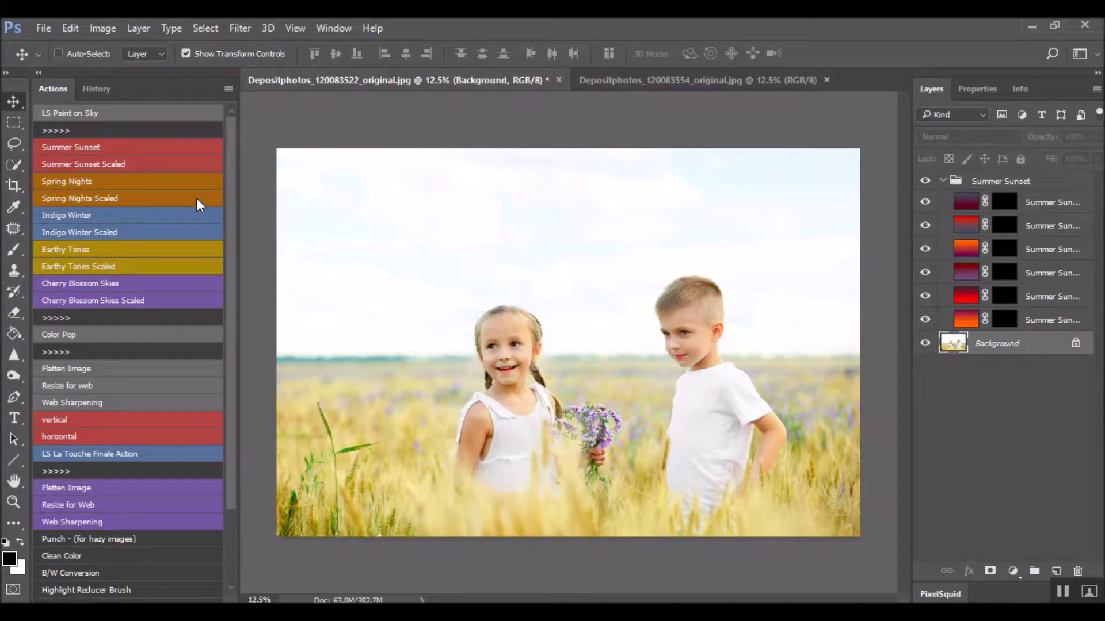
{"action": "left_click", "coordinate": [194, 165]}
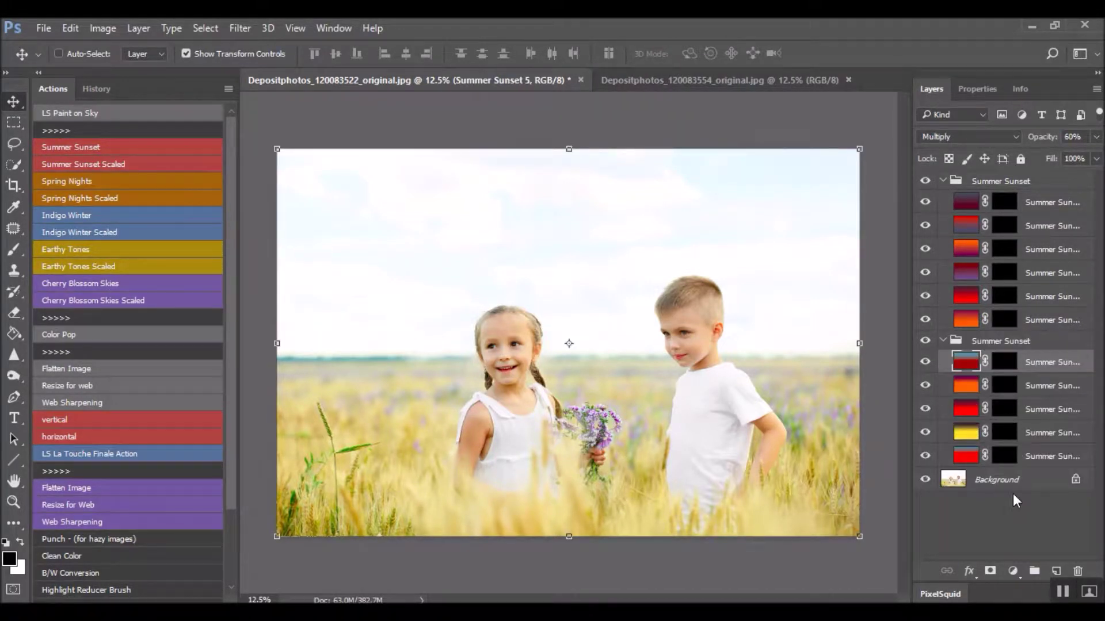
{"action": "left_click", "coordinate": [150, 179]}
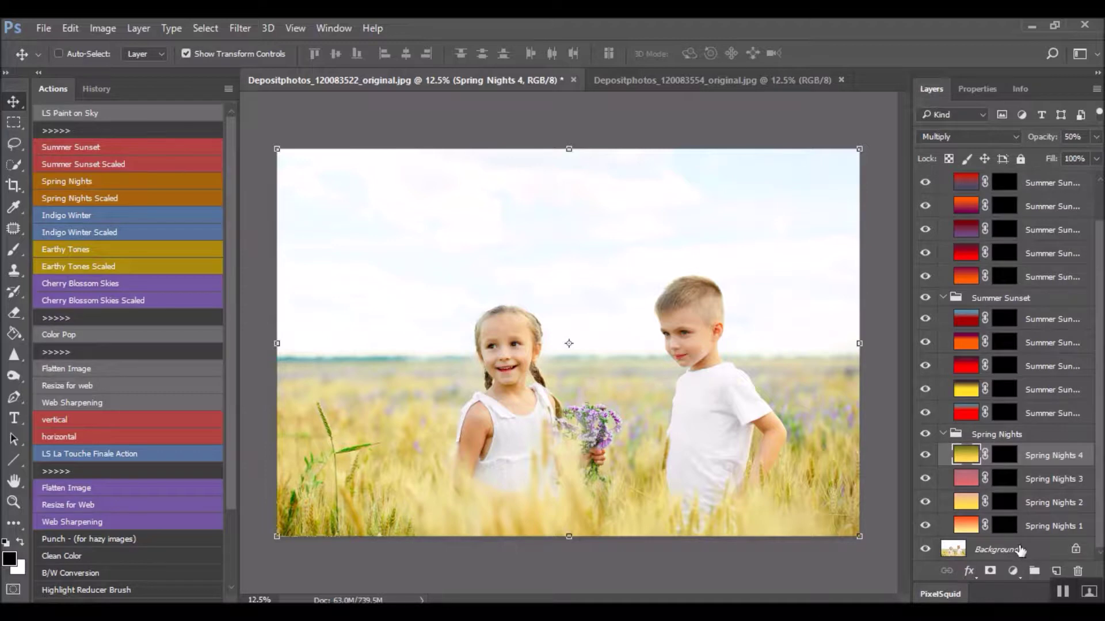
{"action": "left_click", "coordinate": [101, 197]}
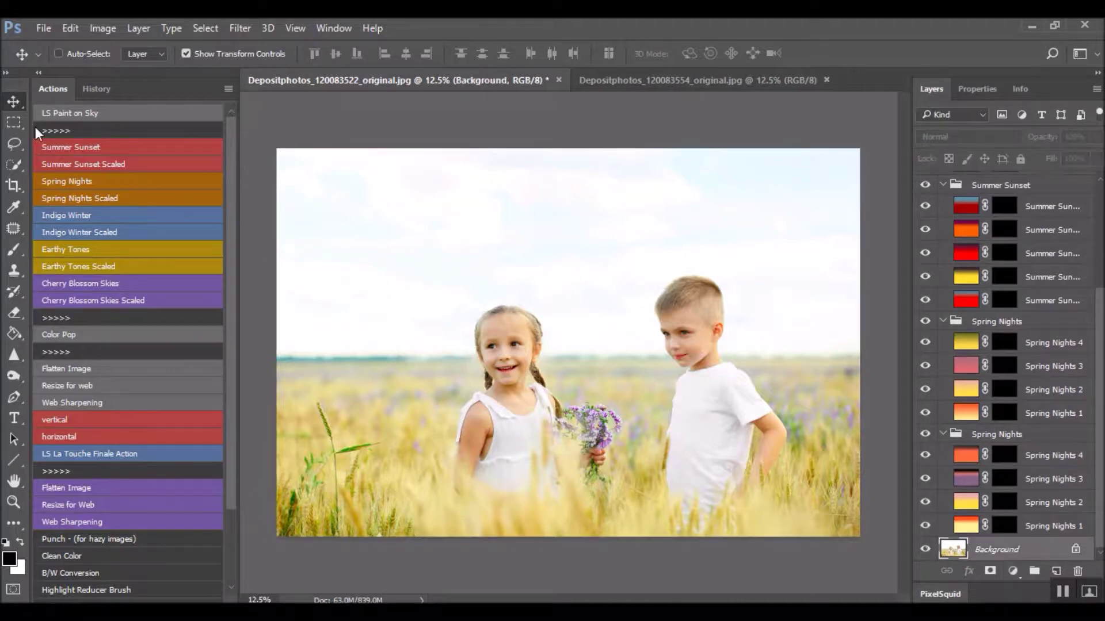
{"action": "left_click", "coordinate": [73, 217]}
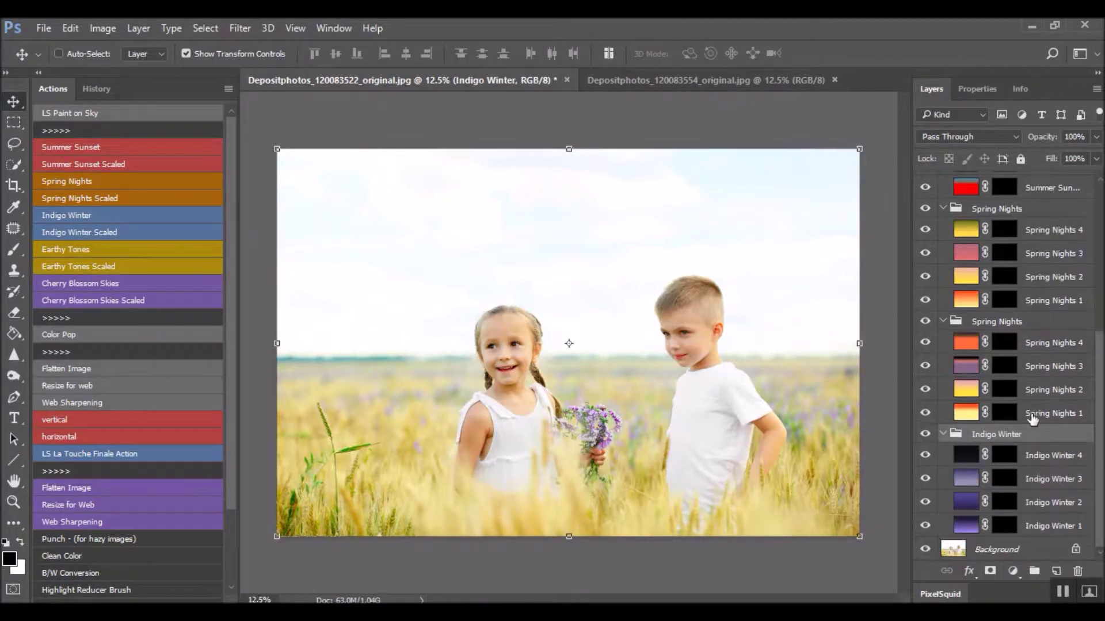
- Run Indigo Winter Scaled, Earthy Tones, Earthy Tones Scaled and Cherry Blossom Skies, reselecting Background between runs
{"action": "left_click", "coordinate": [1042, 554]}
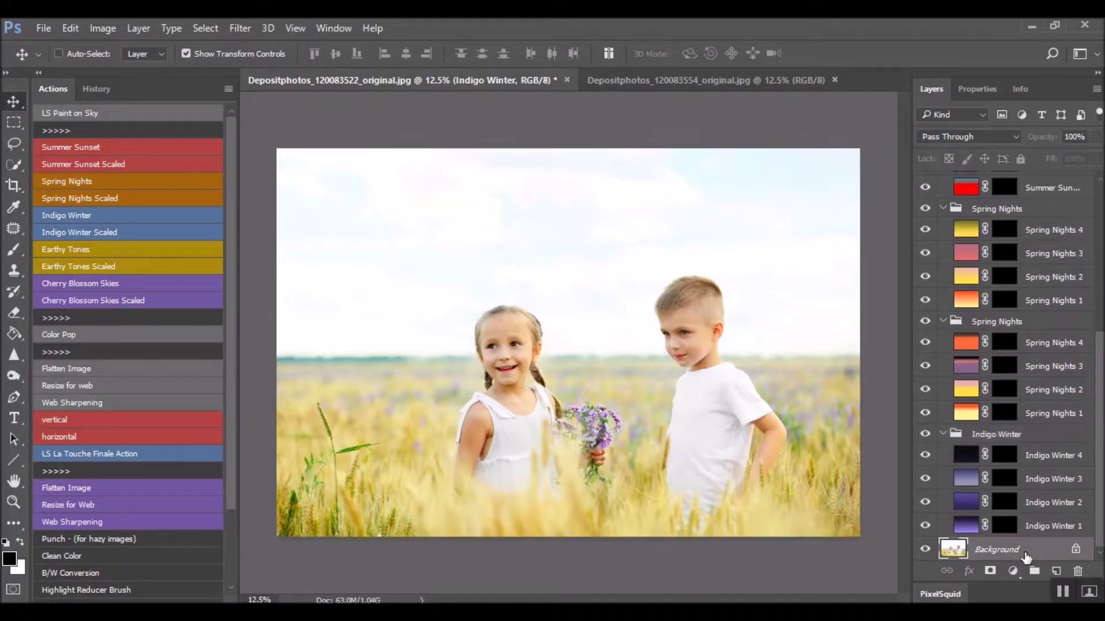
{"action": "left_click", "coordinate": [73, 232]}
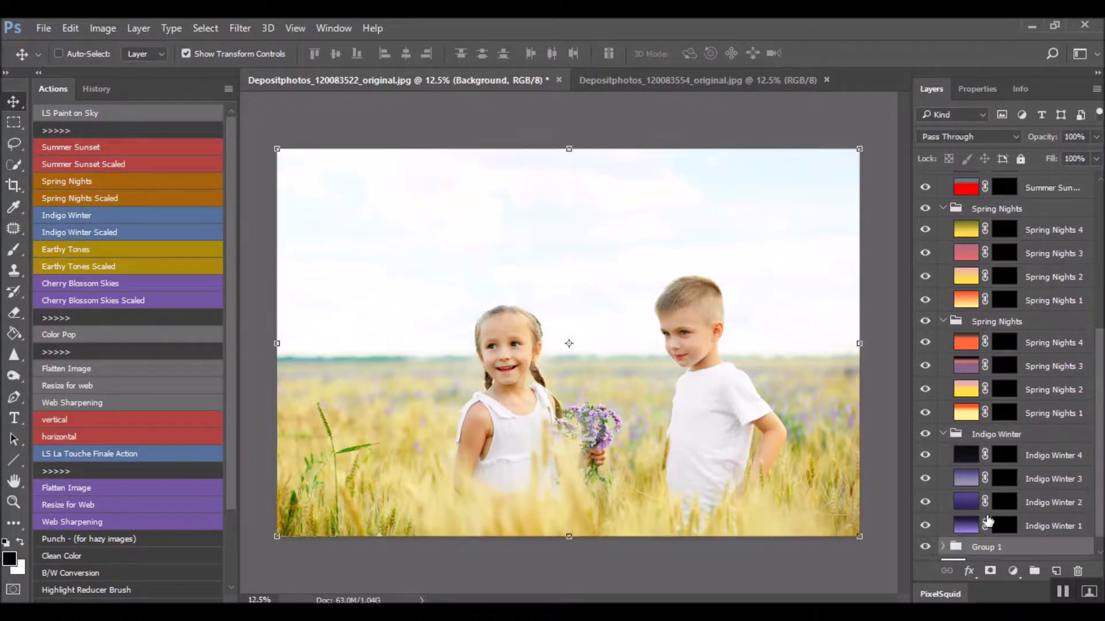
{"action": "left_click", "coordinate": [1012, 561]}
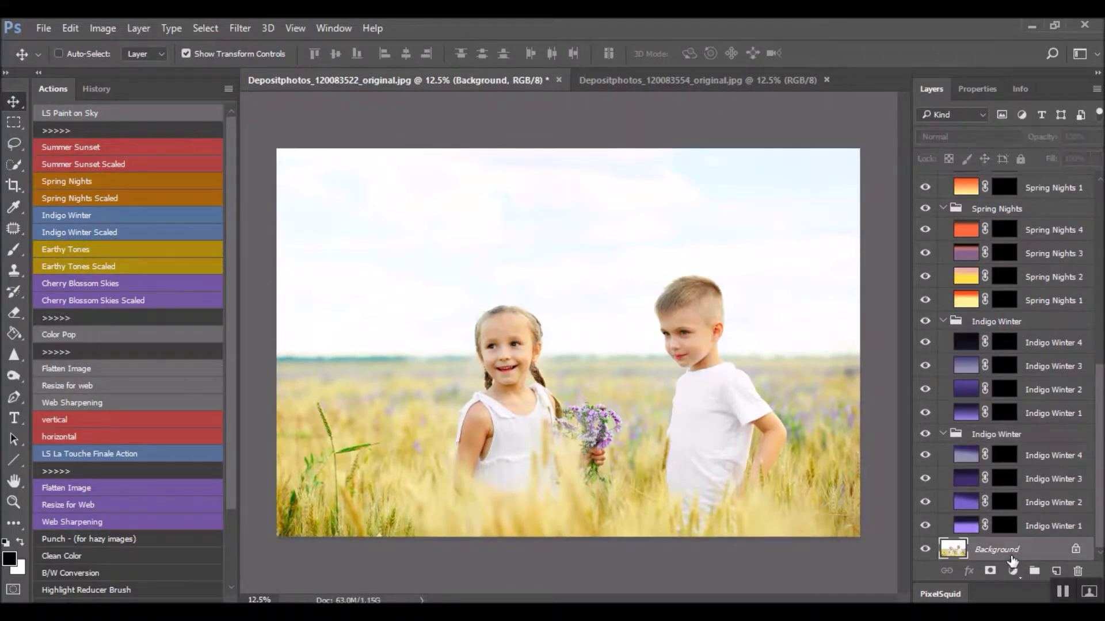
{"action": "left_click", "coordinate": [72, 250]}
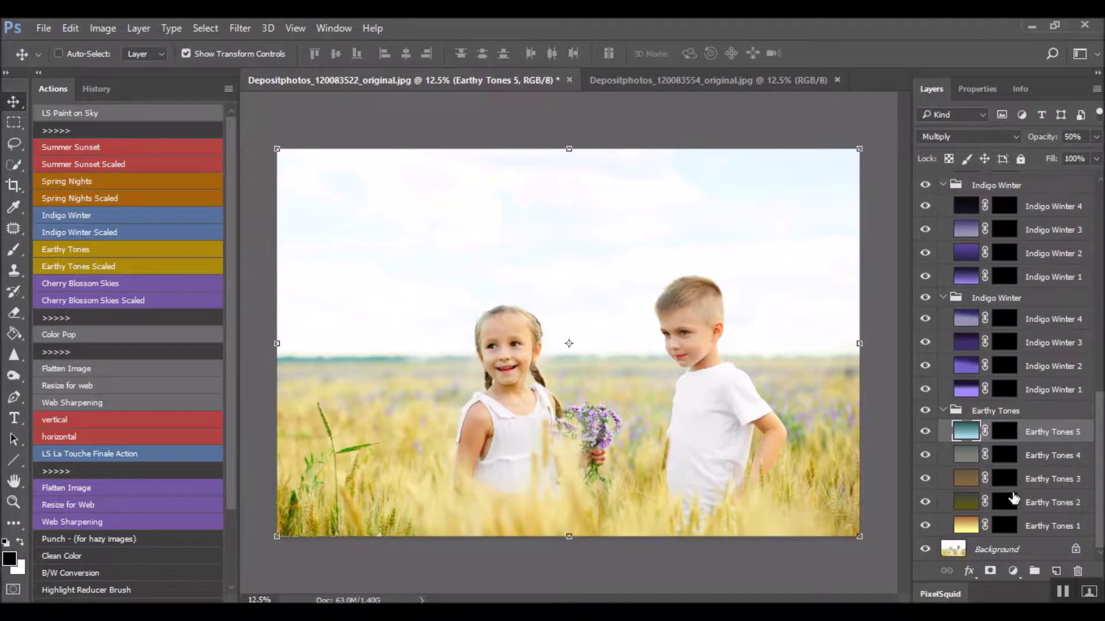
{"action": "left_click", "coordinate": [1018, 551]}
{"action": "left_click", "coordinate": [139, 262]}
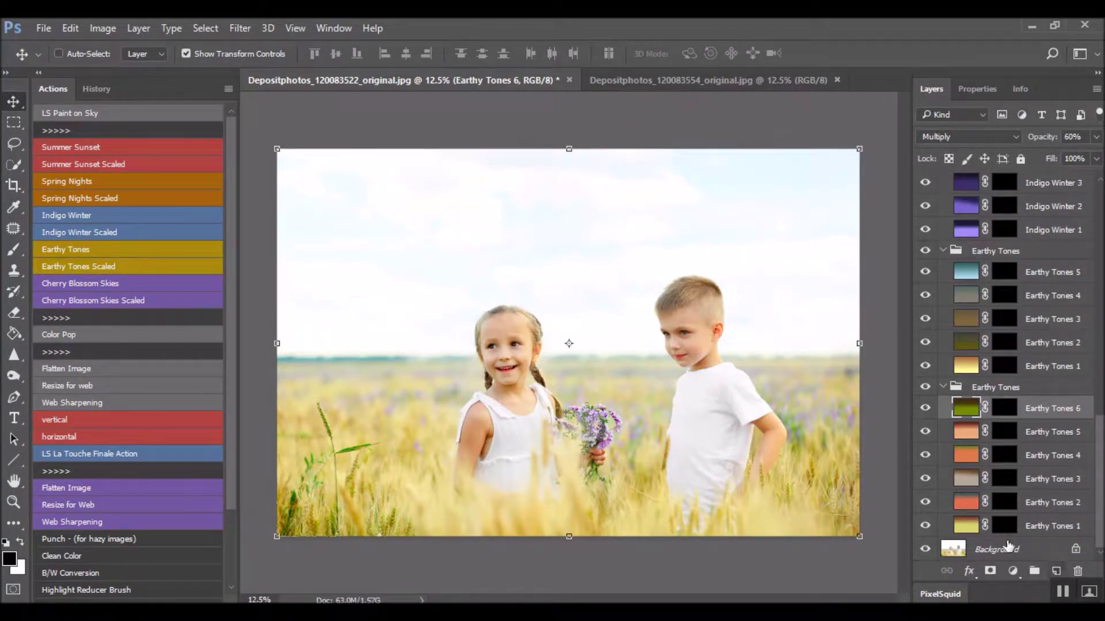
{"action": "left_click", "coordinate": [1001, 549]}
{"action": "left_click", "coordinate": [92, 288]}
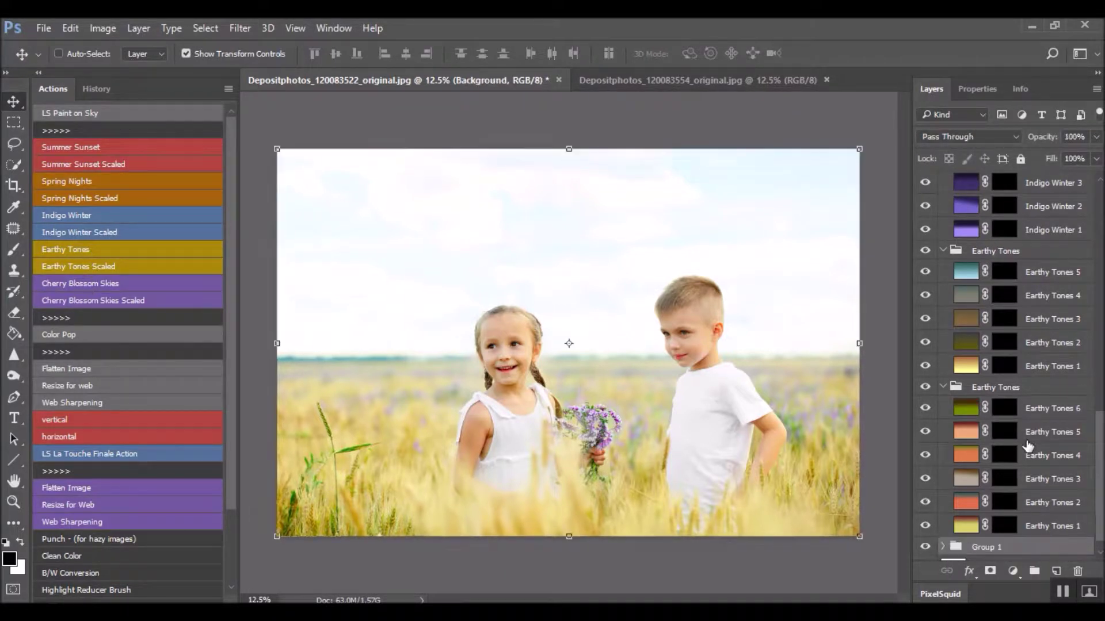
{"action": "left_click", "coordinate": [1015, 554]}
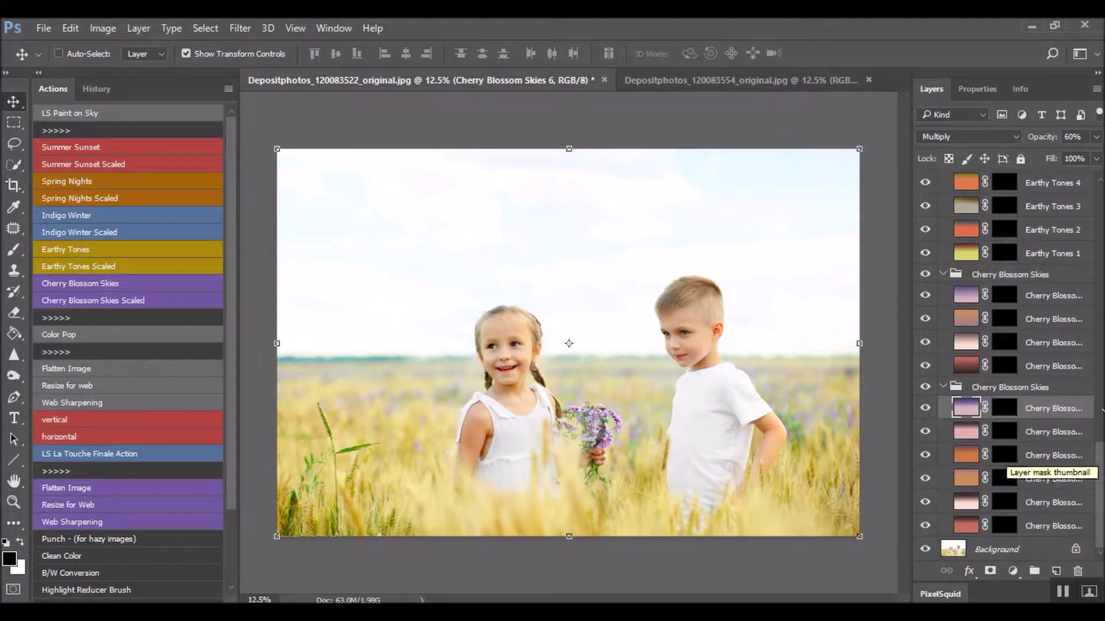
{"action": "scroll", "coordinate": [978, 414], "scroll_direction": "up", "scroll_amount": 5}
{"action": "scroll", "coordinate": [1074, 439], "scroll_direction": "up", "scroll_amount": 10}
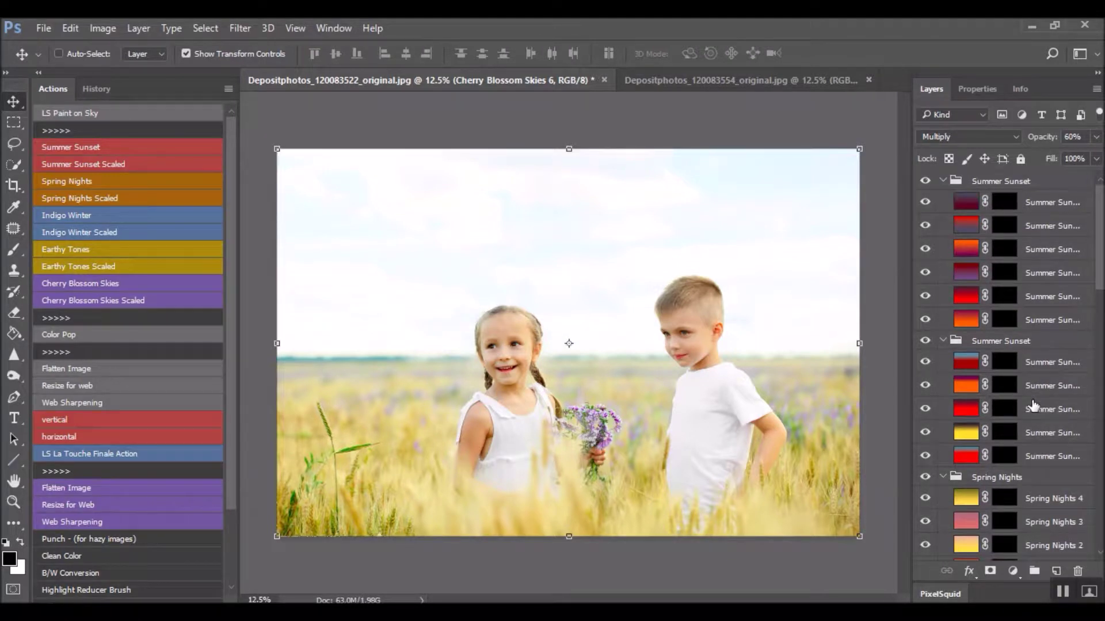
- Select the lowest Cherry Blossom Skies layer mask and set a 1576 px brush
{"action": "scroll", "coordinate": [1034, 406], "scroll_direction": "down", "scroll_amount": 15}
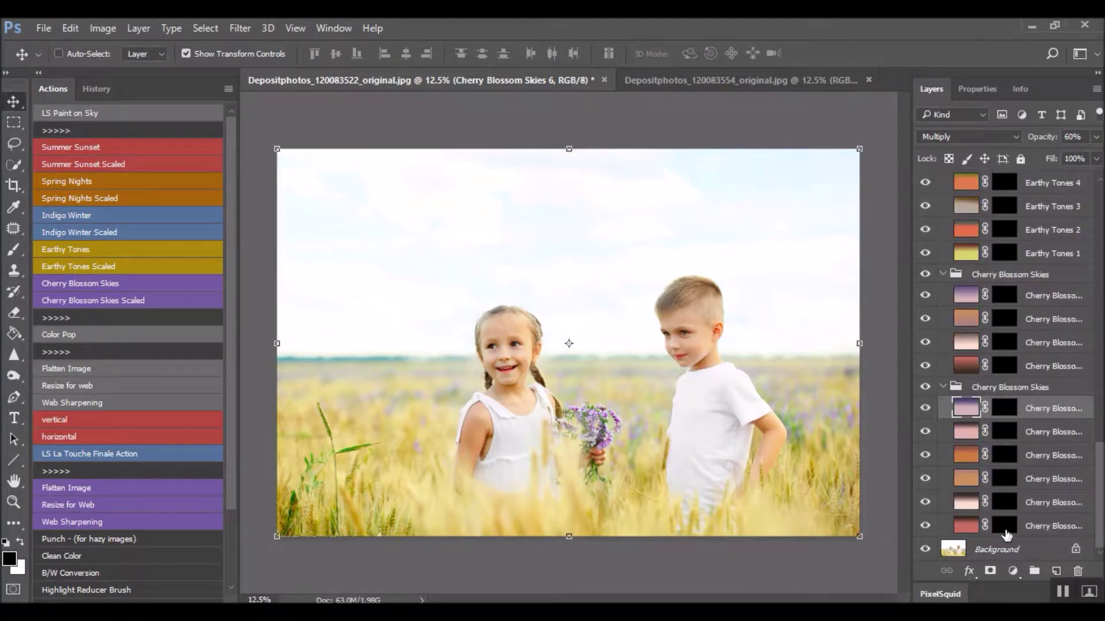
{"action": "left_click", "coordinate": [1009, 531]}
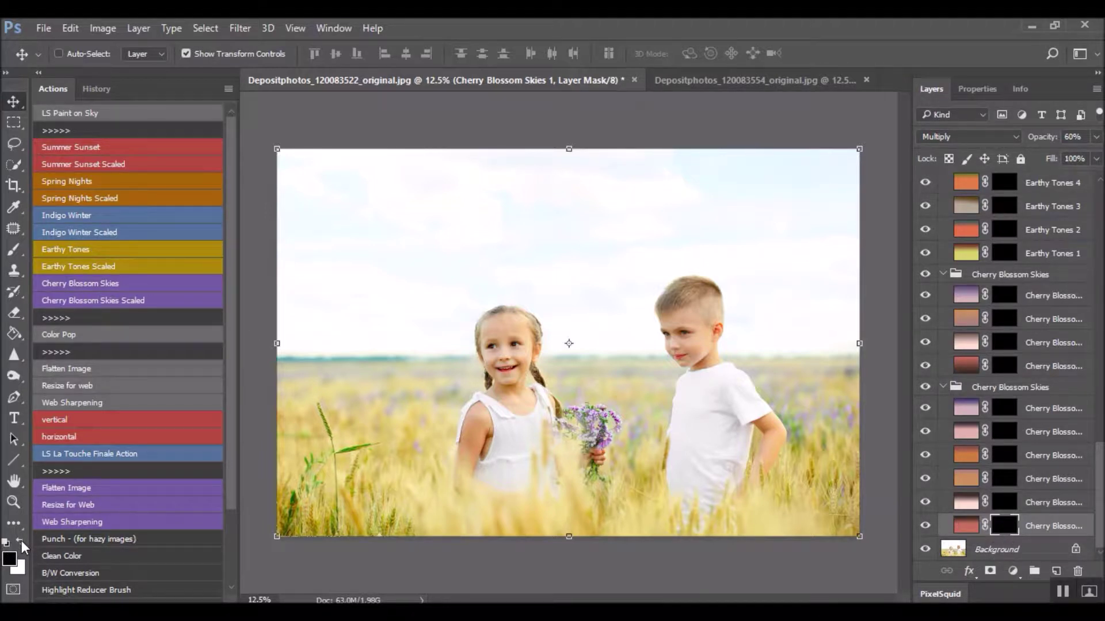
{"action": "key", "text": "b"}
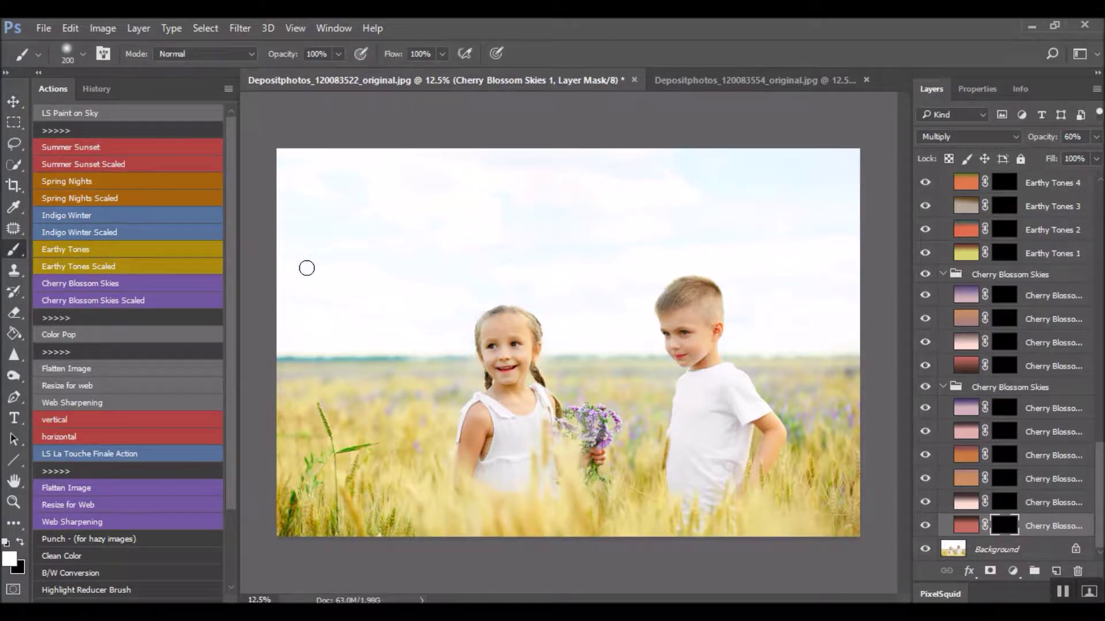
{"action": "mouse_move", "coordinate": [323, 228]}
{"action": "left_mouse_down"}
{"action": "mouse_move", "coordinate": [432, 219]}
{"action": "mouse_move", "coordinate": [372, 217]}
{"action": "mouse_move", "coordinate": [397, 228]}
{"action": "left_mouse_up"}
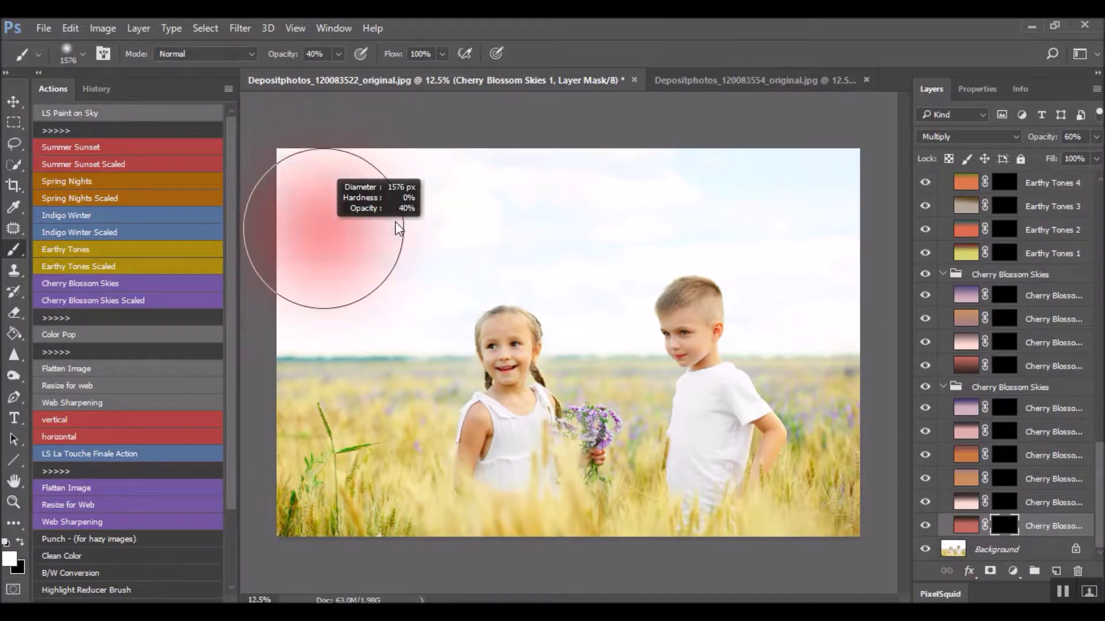
- Paint white at 40% across the sky to reveal the pink tint down to the children's heads
{"action": "mouse_move", "coordinate": [283, 197]}
{"action": "left_mouse_down"}
{"action": "mouse_move", "coordinate": [685, 147]}
{"action": "mouse_move", "coordinate": [916, 226]}
{"action": "mouse_move", "coordinate": [900, 247]}
{"action": "mouse_move", "coordinate": [846, 234]}
{"action": "mouse_move", "coordinate": [821, 259]}
{"action": "mouse_move", "coordinate": [848, 295]}
{"action": "mouse_move", "coordinate": [754, 278]}
{"action": "mouse_move", "coordinate": [458, 278]}
{"action": "mouse_move", "coordinate": [439, 299]}
{"action": "mouse_move", "coordinate": [279, 271]}
{"action": "mouse_move", "coordinate": [781, 247]}
{"action": "mouse_move", "coordinate": [506, 197]}
{"action": "mouse_move", "coordinate": [646, 181]}
{"action": "mouse_move", "coordinate": [853, 185]}
{"action": "left_mouse_up"}
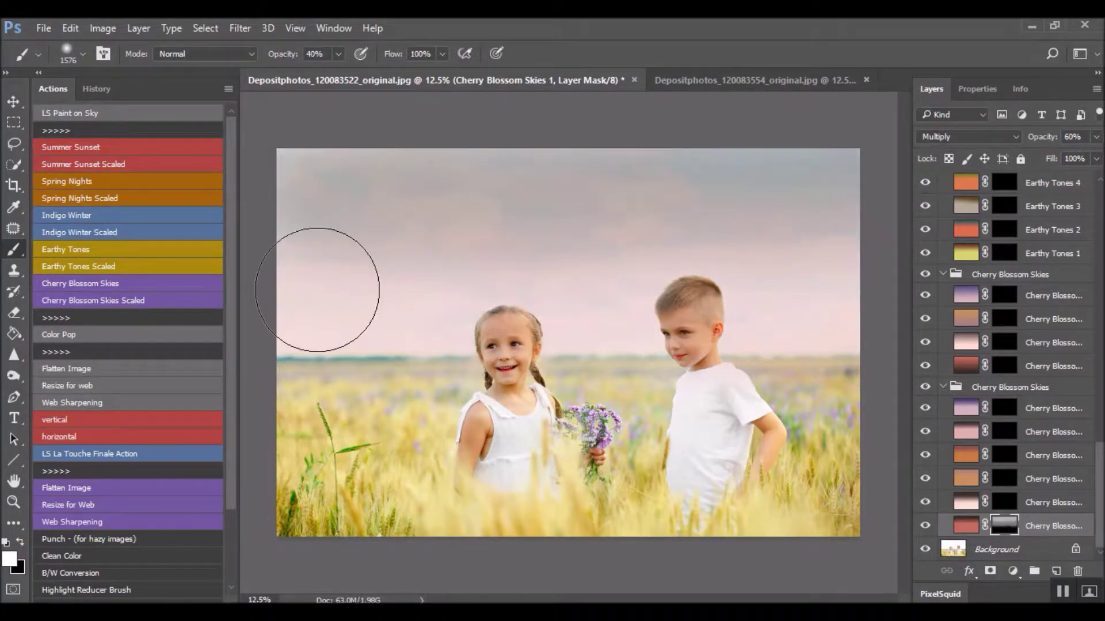
{"action": "mouse_move", "coordinate": [284, 300]}
{"action": "left_mouse_down"}
{"action": "mouse_move", "coordinate": [468, 247]}
{"action": "mouse_move", "coordinate": [863, 258]}
{"action": "left_mouse_up"}
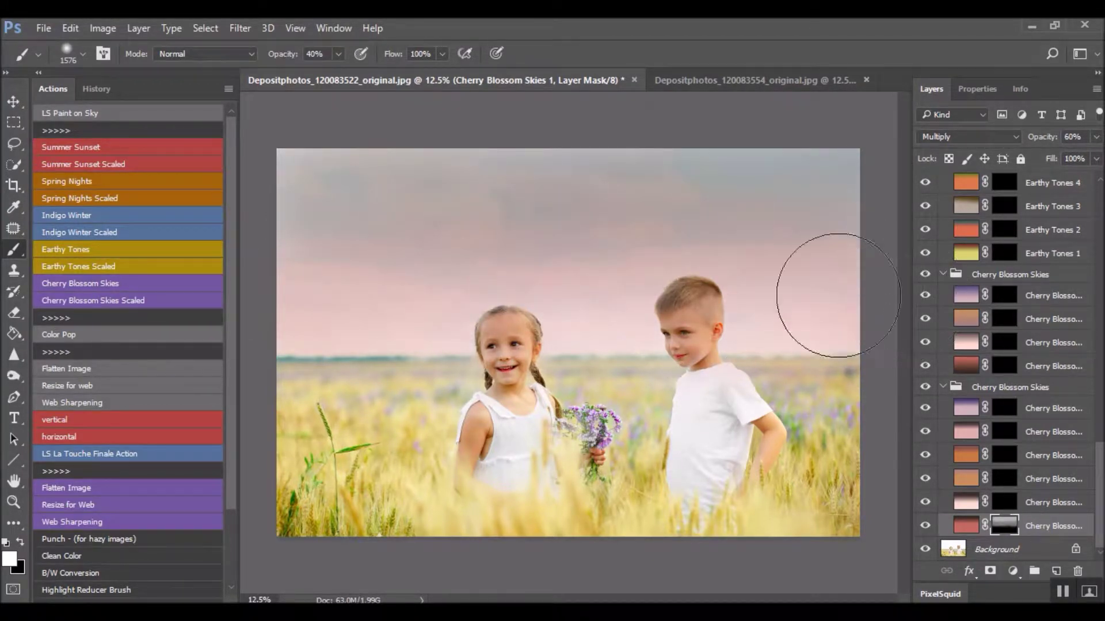
{"action": "mouse_move", "coordinate": [866, 299]}
{"action": "left_mouse_down"}
{"action": "mouse_move", "coordinate": [622, 227]}
{"action": "mouse_move", "coordinate": [291, 202]}
{"action": "left_mouse_up"}
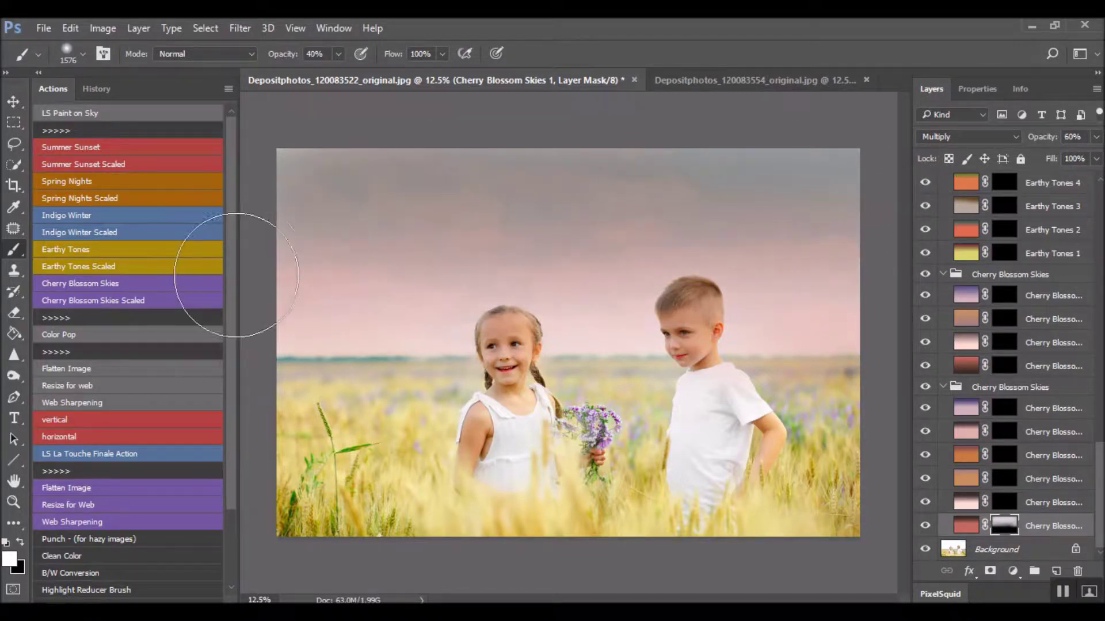
{"action": "mouse_move", "coordinate": [381, 295]}
{"action": "left_mouse_down"}
{"action": "mouse_move", "coordinate": [369, 259]}
{"action": "mouse_move", "coordinate": [395, 271]}
{"action": "mouse_move", "coordinate": [543, 258]}
{"action": "mouse_move", "coordinate": [665, 282]}
{"action": "mouse_move", "coordinate": [866, 279]}
{"action": "mouse_move", "coordinate": [773, 282]}
{"action": "left_mouse_up"}
{"action": "left_click_drag", "start_coordinate": [573, 268], "coordinate": [621, 294]}
{"action": "mouse_move", "coordinate": [323, 283]}
{"action": "left_mouse_down"}
{"action": "mouse_move", "coordinate": [300, 284]}
{"action": "mouse_move", "coordinate": [309, 217]}
{"action": "mouse_move", "coordinate": [673, 153]}
{"action": "mouse_move", "coordinate": [872, 229]}
{"action": "mouse_move", "coordinate": [683, 185]}
{"action": "mouse_move", "coordinate": [309, 173]}
{"action": "left_mouse_up"}
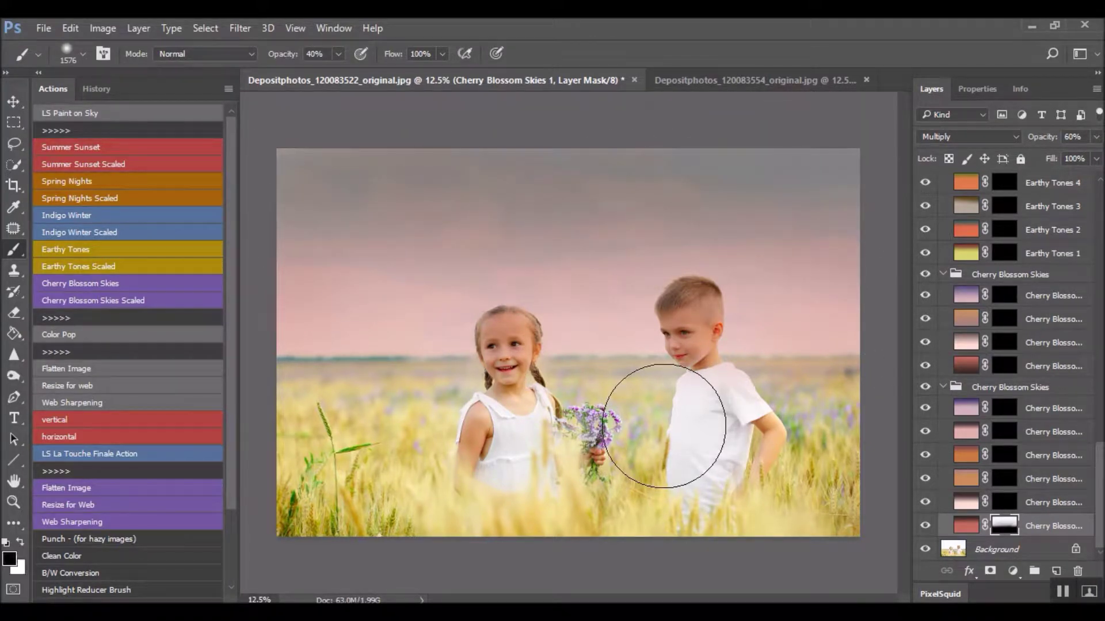
{"action": "key", "text": "ctrl+plus"}
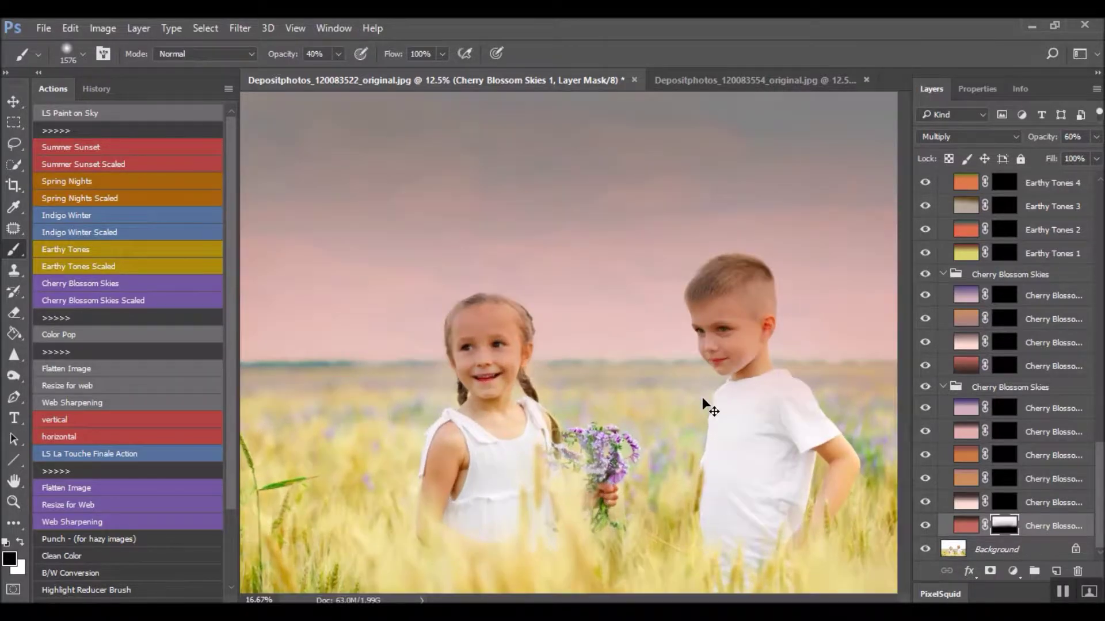
- Zoom in and paint the pink tint off the girl's and boy's faces with a face-sized brush
{"action": "key", "text": "ctrl+plus"}
{"action": "mouse_move", "coordinate": [485, 336]}
{"action": "left_mouse_down"}
{"action": "mouse_move", "coordinate": [316, 374]}
{"action": "mouse_move", "coordinate": [343, 376]}
{"action": "left_mouse_up"}
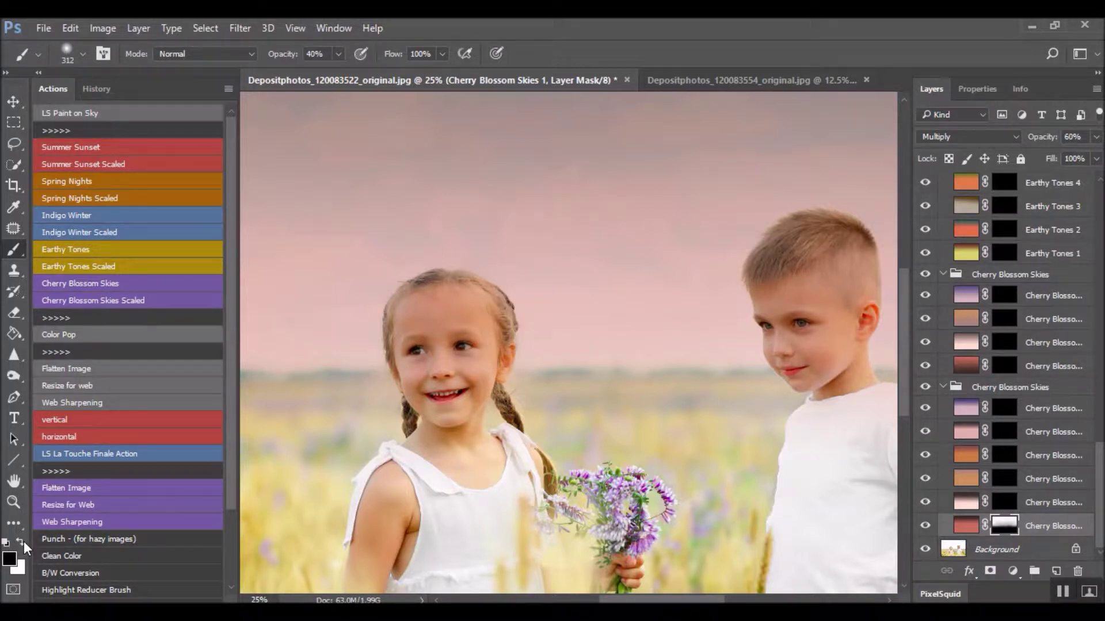
{"action": "mouse_move", "coordinate": [469, 327]}
{"action": "left_mouse_down"}
{"action": "mouse_move", "coordinate": [458, 316]}
{"action": "mouse_move", "coordinate": [429, 321]}
{"action": "mouse_move", "coordinate": [417, 339]}
{"action": "mouse_move", "coordinate": [450, 411]}
{"action": "mouse_move", "coordinate": [440, 452]}
{"action": "mouse_move", "coordinate": [454, 444]}
{"action": "mouse_move", "coordinate": [476, 332]}
{"action": "mouse_move", "coordinate": [429, 311]}
{"action": "mouse_move", "coordinate": [457, 301]}
{"action": "mouse_move", "coordinate": [484, 312]}
{"action": "mouse_move", "coordinate": [489, 352]}
{"action": "mouse_move", "coordinate": [483, 308]}
{"action": "mouse_move", "coordinate": [436, 291]}
{"action": "mouse_move", "coordinate": [408, 322]}
{"action": "mouse_move", "coordinate": [431, 375]}
{"action": "mouse_move", "coordinate": [468, 333]}
{"action": "mouse_move", "coordinate": [455, 459]}
{"action": "left_mouse_up"}
{"action": "mouse_move", "coordinate": [836, 296]}
{"action": "left_mouse_down"}
{"action": "mouse_move", "coordinate": [774, 256]}
{"action": "mouse_move", "coordinate": [771, 282]}
{"action": "mouse_move", "coordinate": [817, 240]}
{"action": "mouse_move", "coordinate": [842, 251]}
{"action": "mouse_move", "coordinate": [844, 399]}
{"action": "mouse_move", "coordinate": [791, 336]}
{"action": "left_mouse_up"}
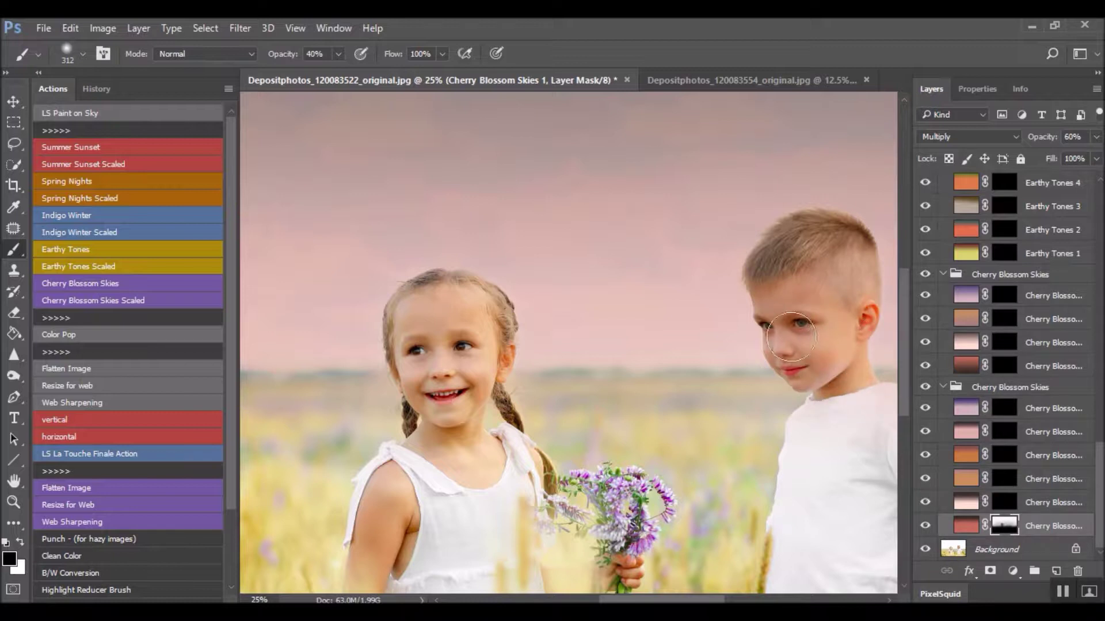
{"action": "mouse_move", "coordinate": [842, 332]}
{"action": "left_mouse_down"}
{"action": "mouse_move", "coordinate": [770, 291]}
{"action": "mouse_move", "coordinate": [808, 333]}
{"action": "mouse_move", "coordinate": [820, 378]}
{"action": "mouse_move", "coordinate": [788, 363]}
{"action": "mouse_move", "coordinate": [822, 270]}
{"action": "mouse_move", "coordinate": [781, 275]}
{"action": "mouse_move", "coordinate": [820, 242]}
{"action": "mouse_move", "coordinate": [777, 267]}
{"action": "mouse_move", "coordinate": [838, 250]}
{"action": "mouse_move", "coordinate": [847, 266]}
{"action": "mouse_move", "coordinate": [850, 246]}
{"action": "mouse_move", "coordinate": [834, 242]}
{"action": "left_mouse_up"}
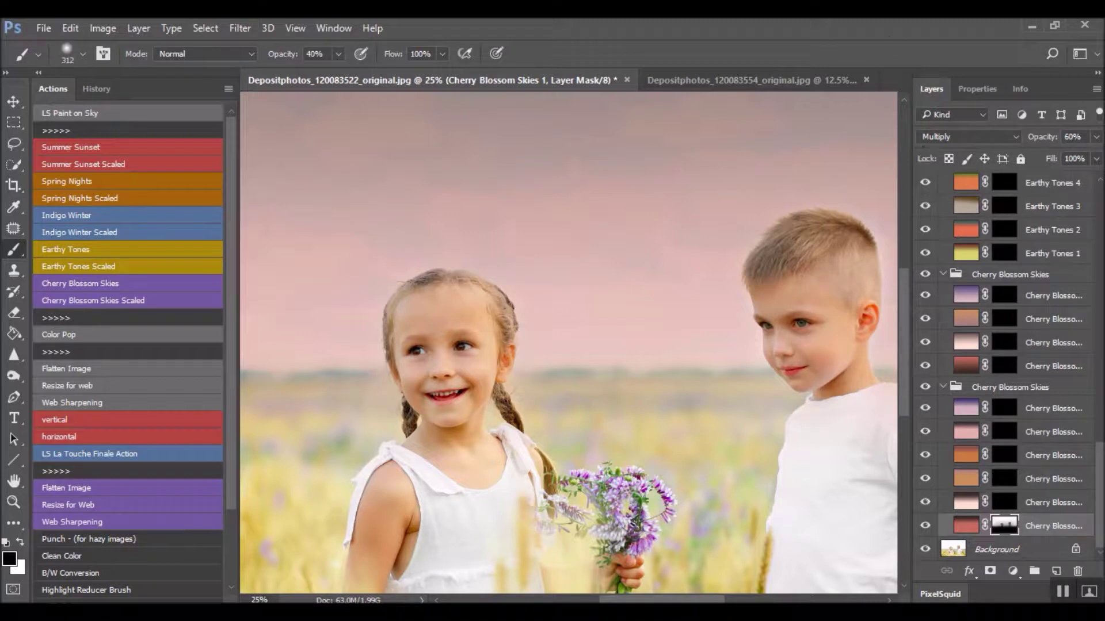
{"action": "scroll", "coordinate": [568, 389], "scroll_direction": "right", "scroll_amount": 3}
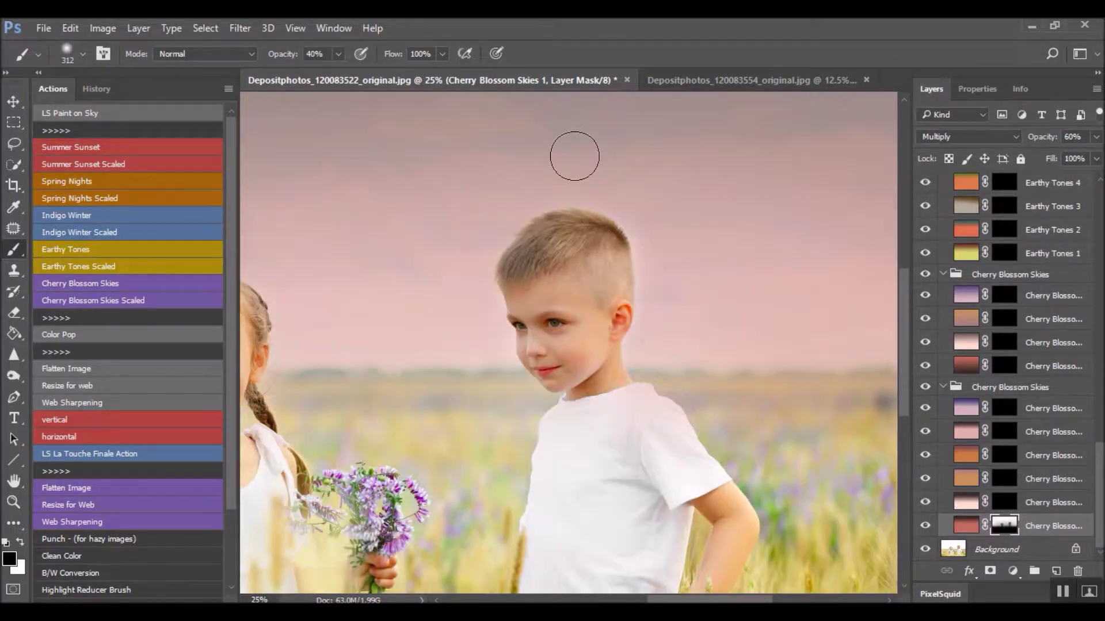
- Restore tint at 10% along the boy's hair, remove more at 40%, then zoom back out
{"action": "key", "text": "x"}
{"action": "key", "text": "1"}
{"action": "mouse_move", "coordinate": [640, 210]}
{"action": "left_mouse_down"}
{"action": "mouse_move", "coordinate": [619, 193]}
{"action": "mouse_move", "coordinate": [654, 239]}
{"action": "left_mouse_up"}
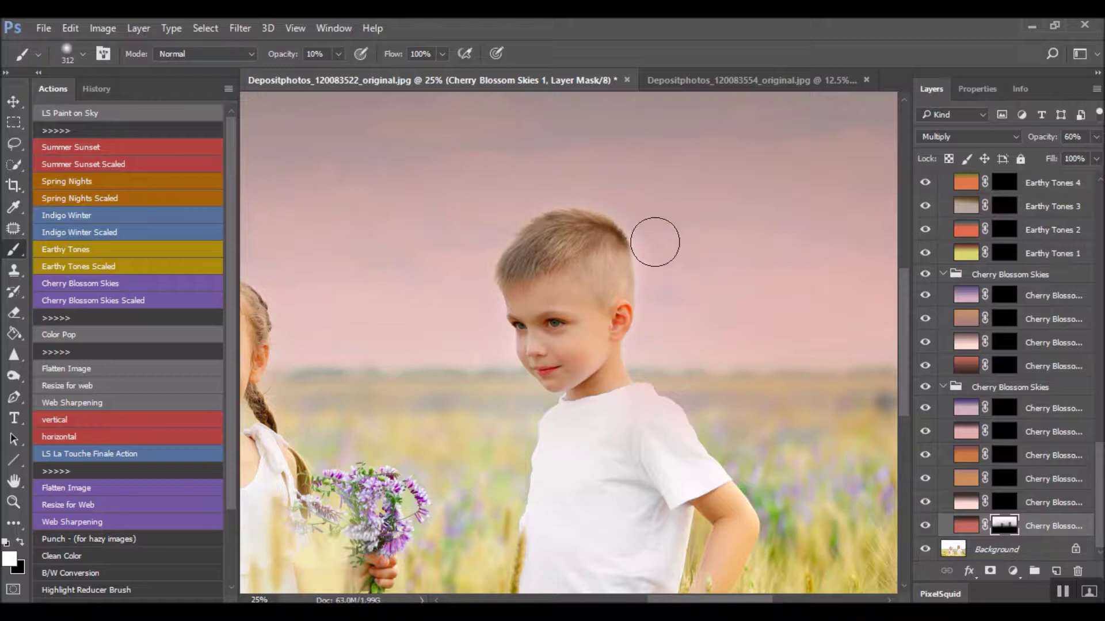
{"action": "left_click_drag", "start_coordinate": [713, 520], "coordinate": [673, 512]}
{"action": "key", "text": "x"}
{"action": "key", "text": "4"}
{"action": "mouse_move", "coordinate": [529, 293]}
{"action": "left_mouse_down"}
{"action": "mouse_move", "coordinate": [532, 284]}
{"action": "mouse_move", "coordinate": [523, 297]}
{"action": "mouse_move", "coordinate": [559, 295]}
{"action": "mouse_move", "coordinate": [549, 294]}
{"action": "mouse_move", "coordinate": [551, 356]}
{"action": "mouse_move", "coordinate": [551, 292]}
{"action": "mouse_move", "coordinate": [591, 305]}
{"action": "mouse_move", "coordinate": [587, 314]}
{"action": "mouse_move", "coordinate": [570, 240]}
{"action": "mouse_move", "coordinate": [535, 288]}
{"action": "mouse_move", "coordinate": [612, 311]}
{"action": "left_mouse_up"}
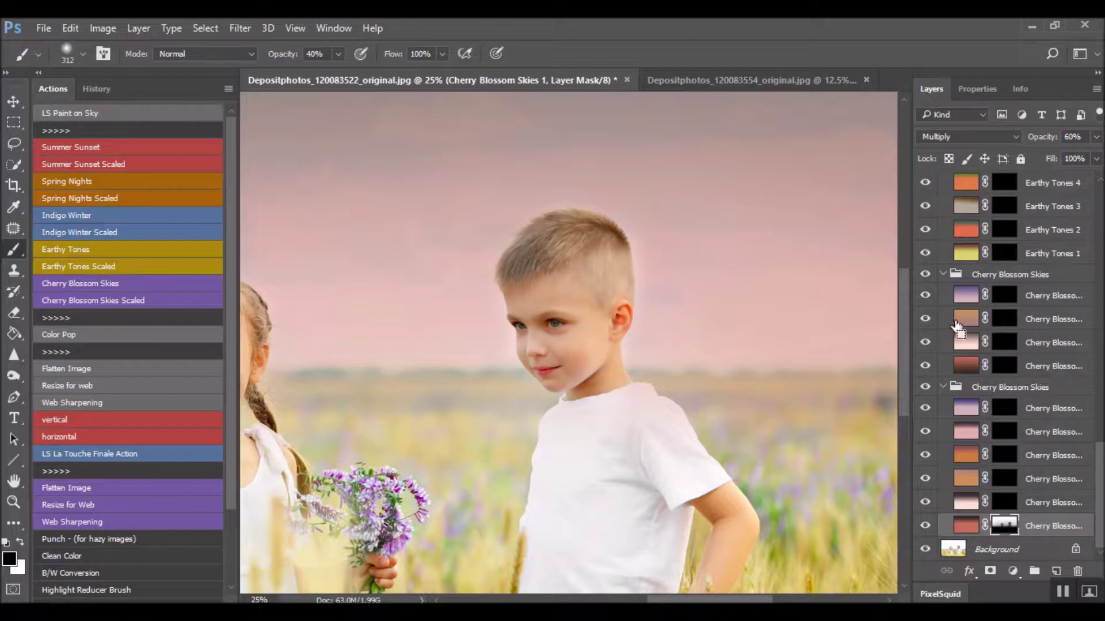
{"action": "key", "text": "ctrl+minus"}
{"action": "key", "text": "ctrl+minus"}
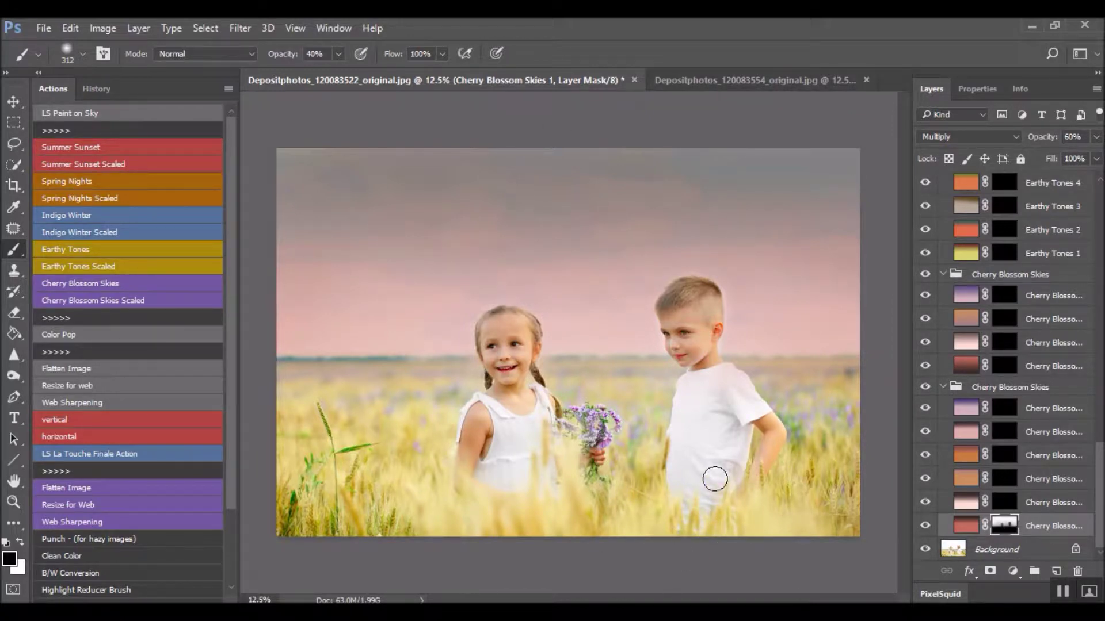
{"action": "left_click", "coordinate": [953, 547]}
- Duplicate the Background layer and quick-select both children's heads and faces with a 264 px brush
{"action": "left_click_drag", "start_coordinate": [953, 547], "coordinate": [1056, 571]}
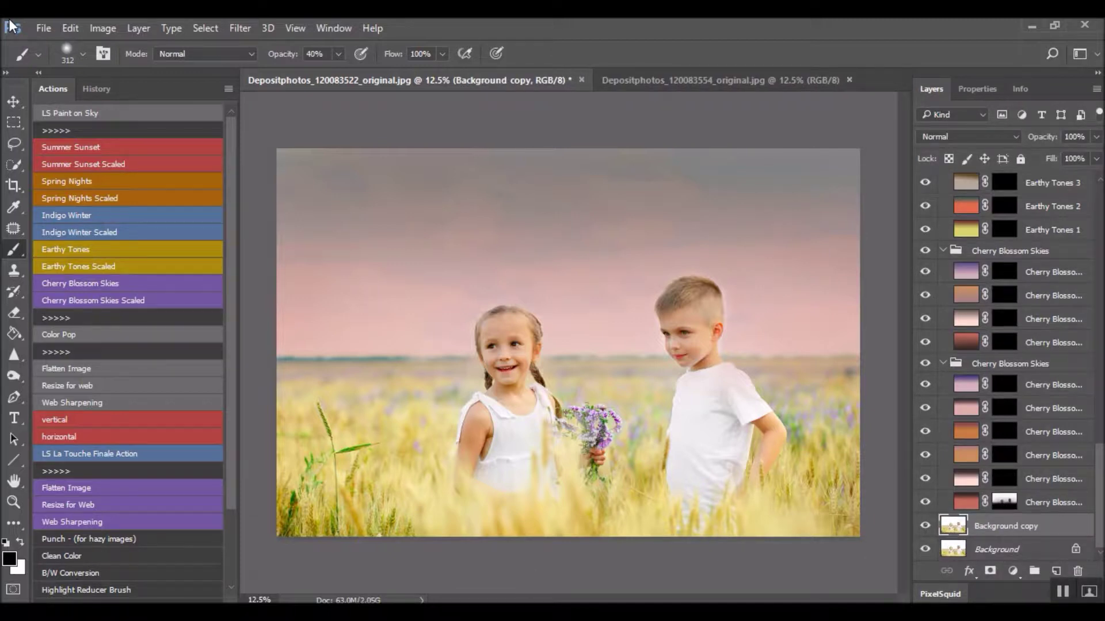
{"action": "left_click", "coordinate": [15, 167]}
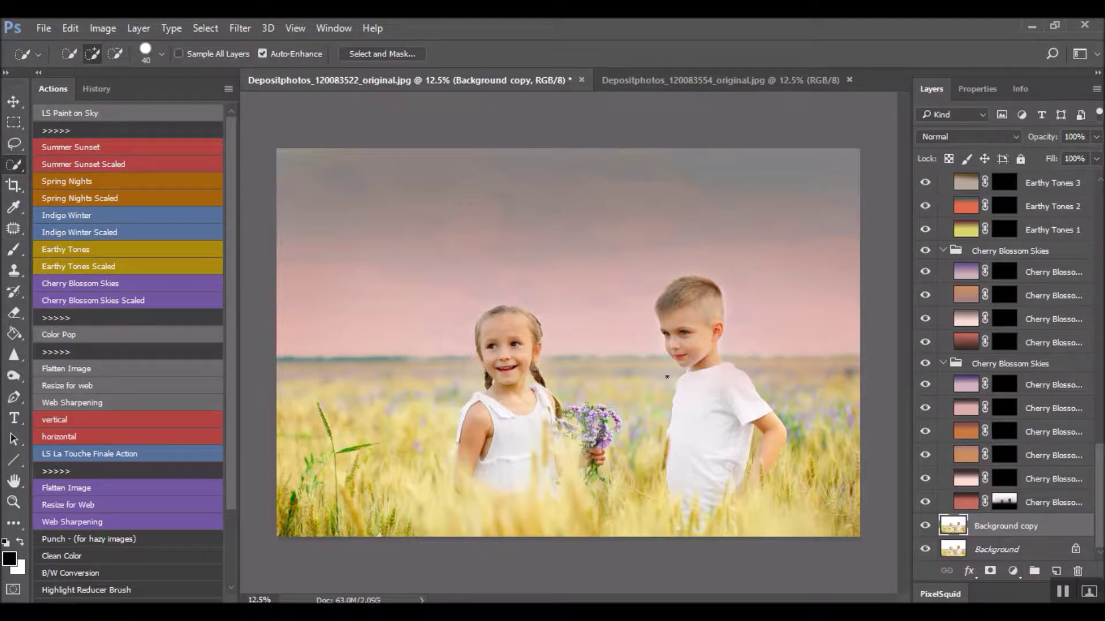
{"action": "left_click_drag", "start_coordinate": [511, 389], "coordinate": [533, 388]}
{"action": "left_click_drag", "start_coordinate": [507, 322], "coordinate": [520, 332]}
{"action": "left_click_drag", "start_coordinate": [697, 300], "coordinate": [701, 298]}
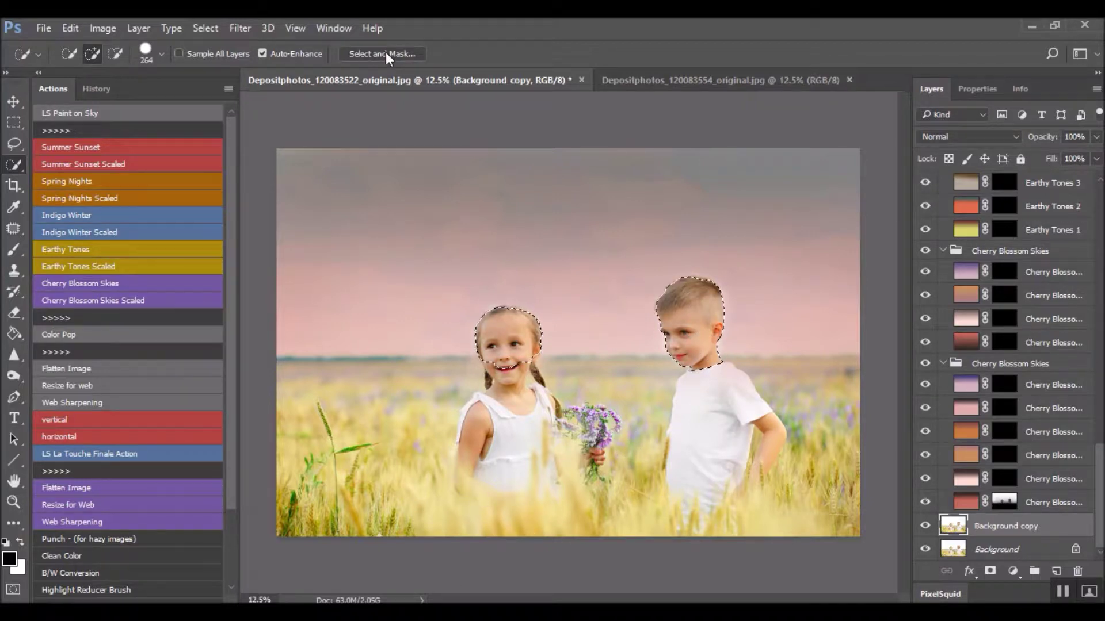
{"action": "left_click", "coordinate": [506, 371]}
- Refine the face selection in Select and Mask and accept it
{"action": "left_click", "coordinate": [368, 54]}
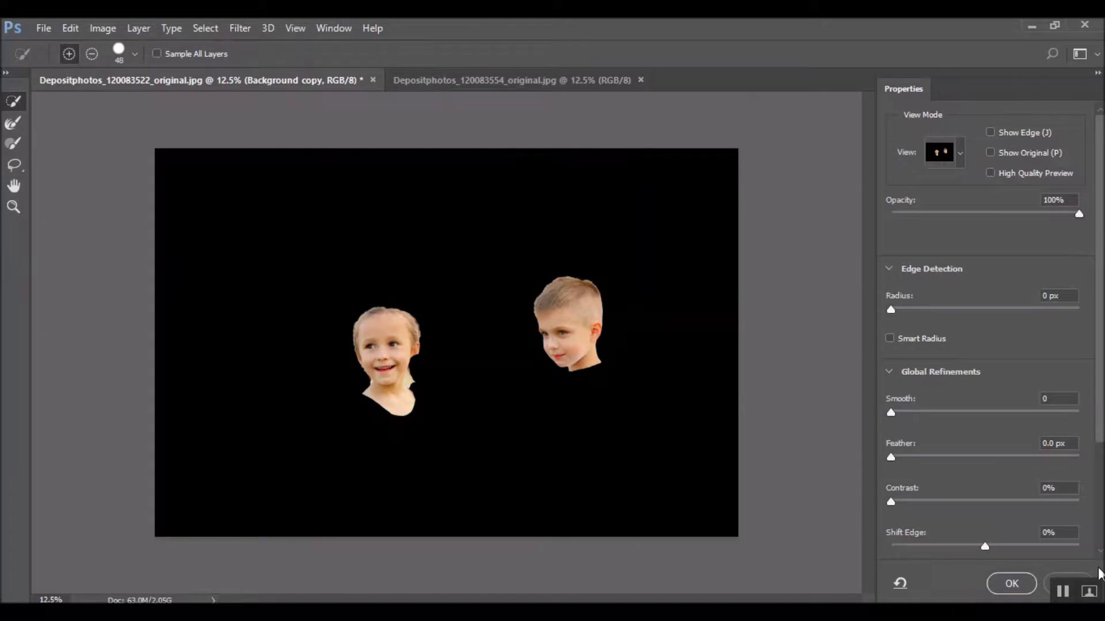
{"action": "scroll", "coordinate": [1011, 516], "scroll_direction": "down", "scroll_amount": 3}
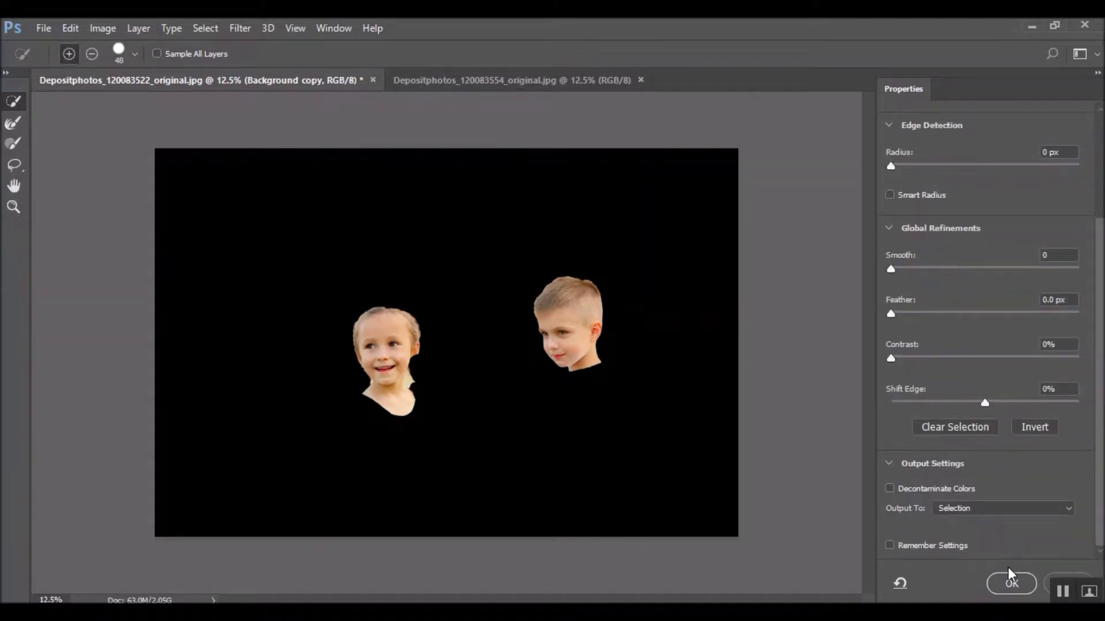
{"action": "left_click", "coordinate": [1019, 585]}
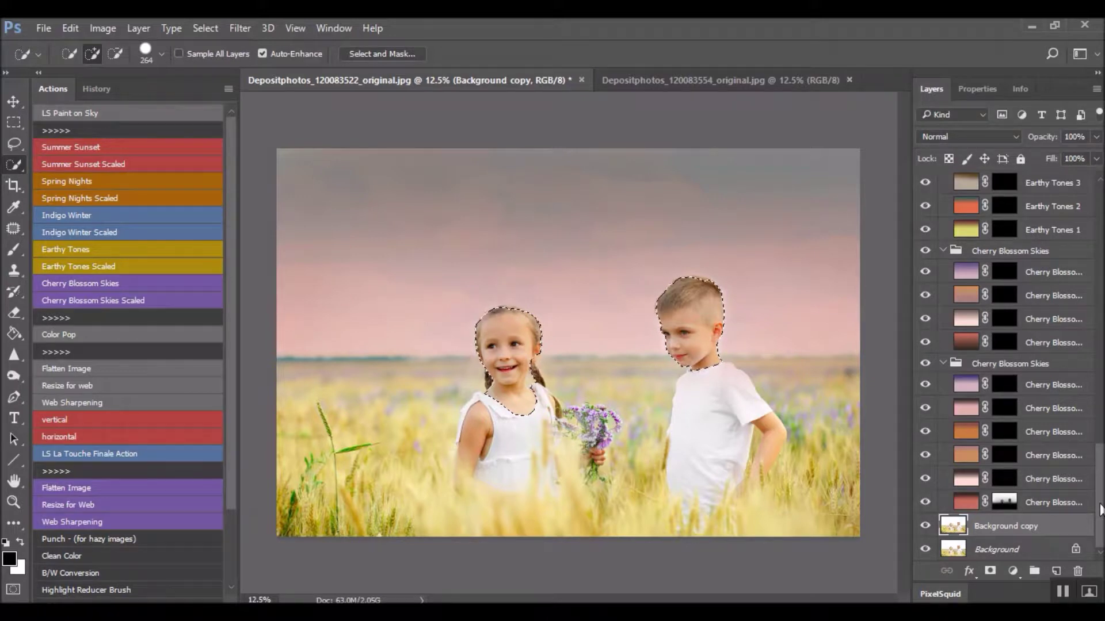
- Copy the selected faces to Layer 1, move it to the top, and toggle it to compare
{"action": "key", "text": "ctrl+j"}
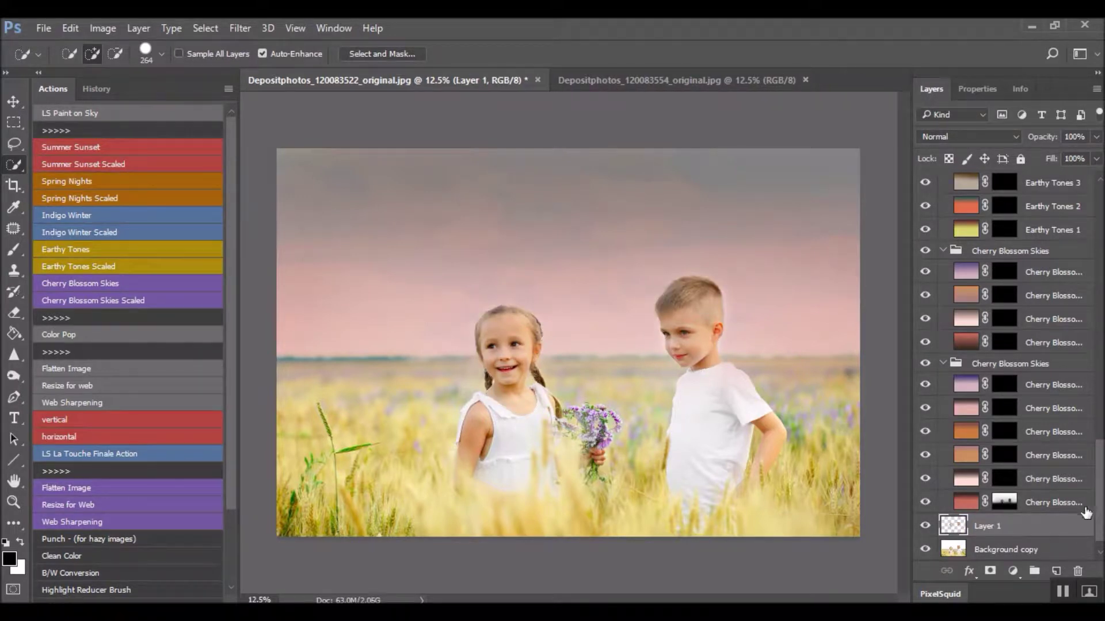
{"action": "left_click_drag", "start_coordinate": [1010, 535], "coordinate": [1036, 181]}
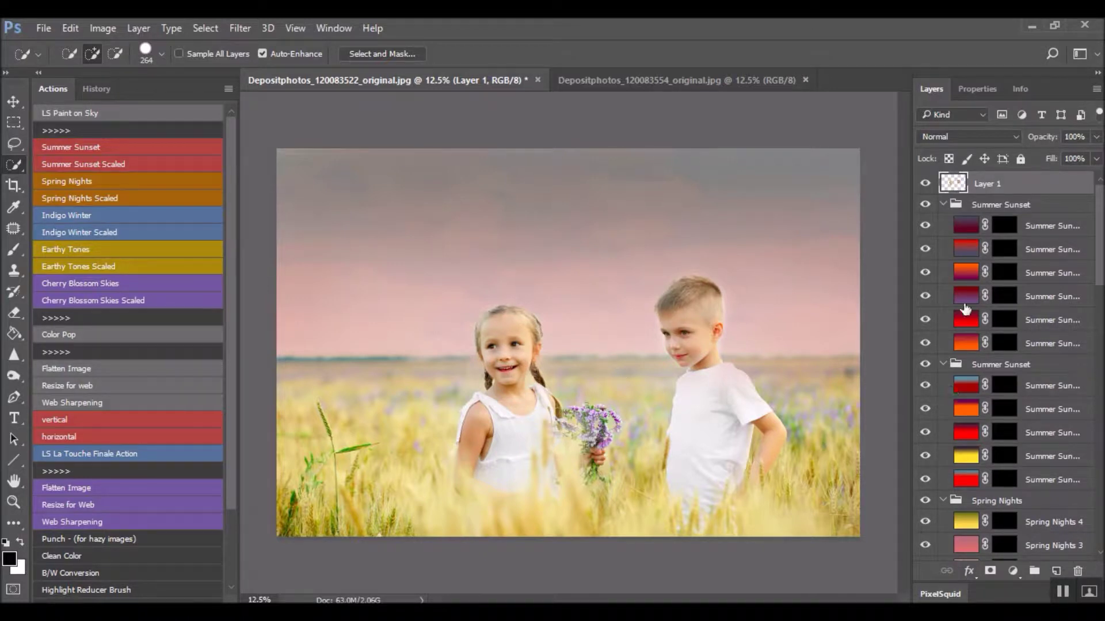
{"action": "left_click", "coordinate": [925, 183]}
{"action": "left_click", "coordinate": [925, 183]}
{"action": "left_click", "coordinate": [925, 183]}
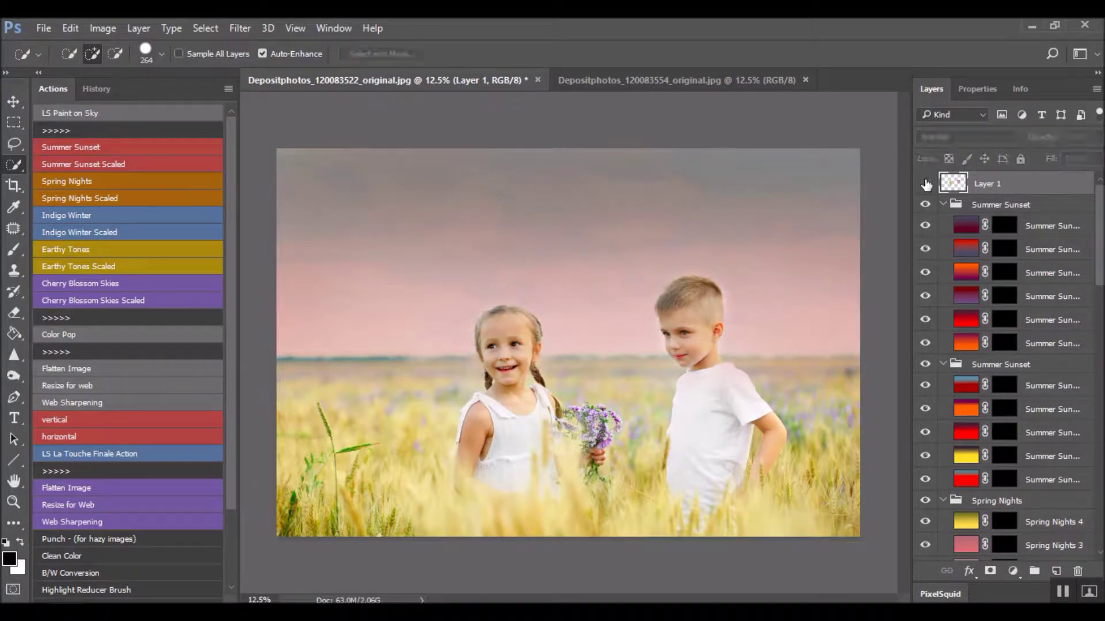
{"action": "left_click", "coordinate": [926, 183]}
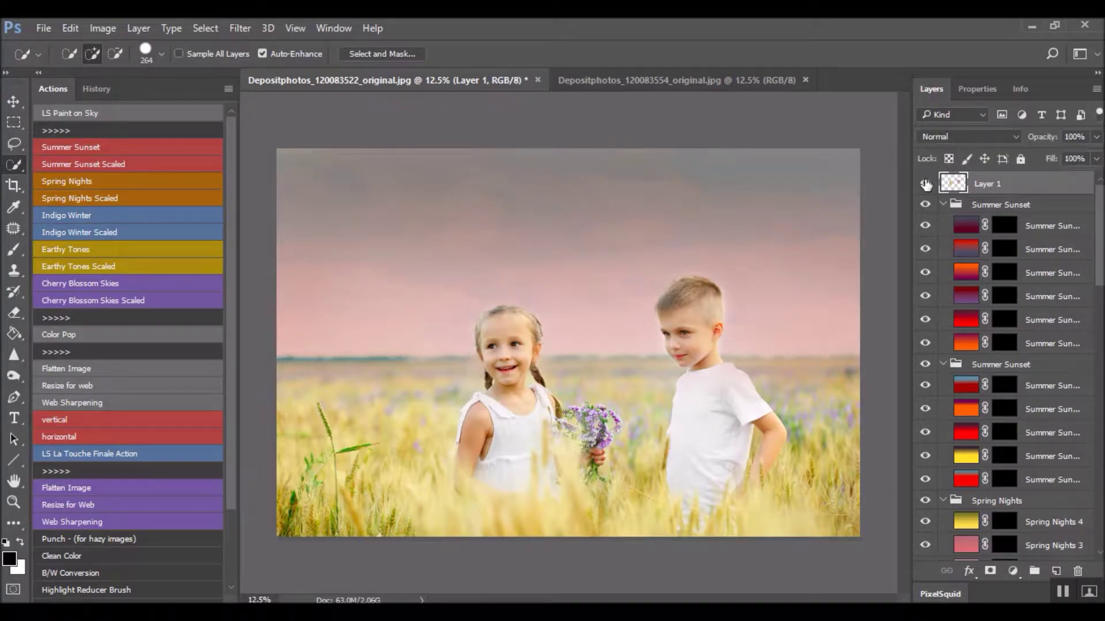
{"action": "scroll", "coordinate": [947, 432], "scroll_direction": "down", "scroll_amount": 10}
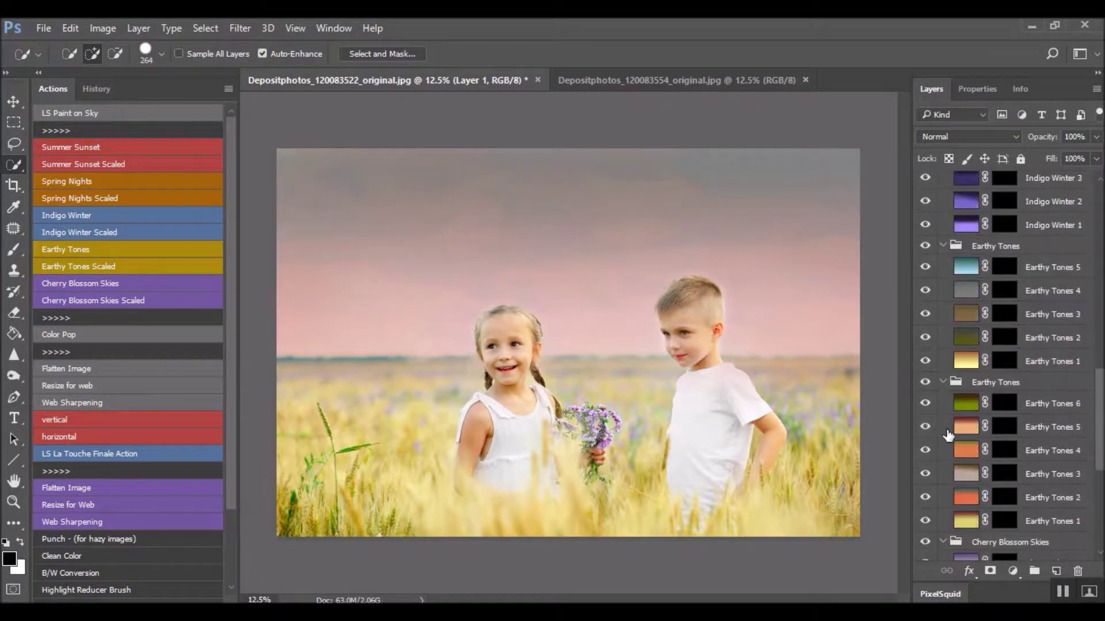
- Hide Layer 1 and select the lowest Cherry Blossom Skies layer
{"action": "scroll", "coordinate": [947, 436], "scroll_direction": "up", "scroll_amount": 10}
{"action": "left_click", "coordinate": [926, 184]}
{"action": "scroll", "coordinate": [1002, 309], "scroll_direction": "down", "scroll_amount": 12}
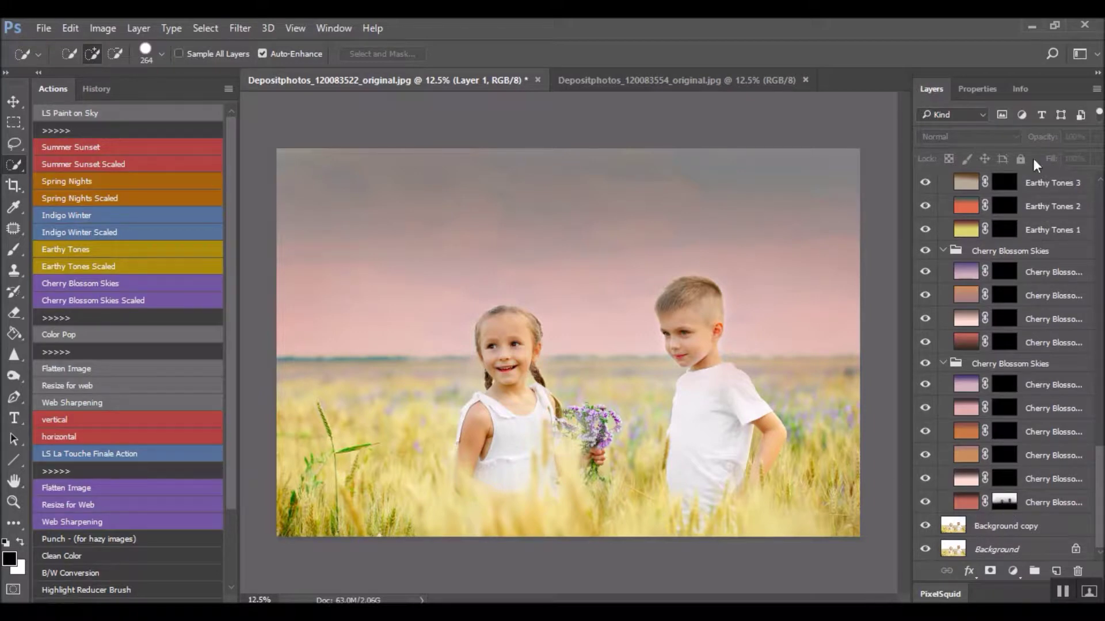
{"action": "scroll", "coordinate": [978, 345], "scroll_direction": "up", "scroll_amount": 15}
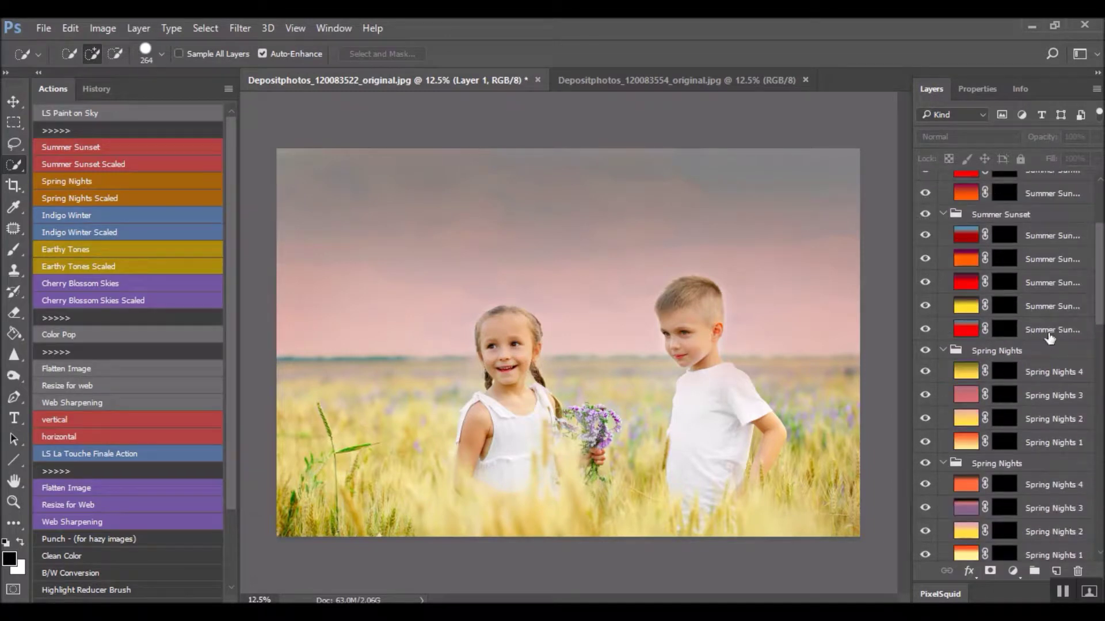
{"action": "scroll", "coordinate": [981, 403], "scroll_direction": "down", "scroll_amount": 8}
{"action": "scroll", "coordinate": [985, 488], "scroll_direction": "down", "scroll_amount": 5}
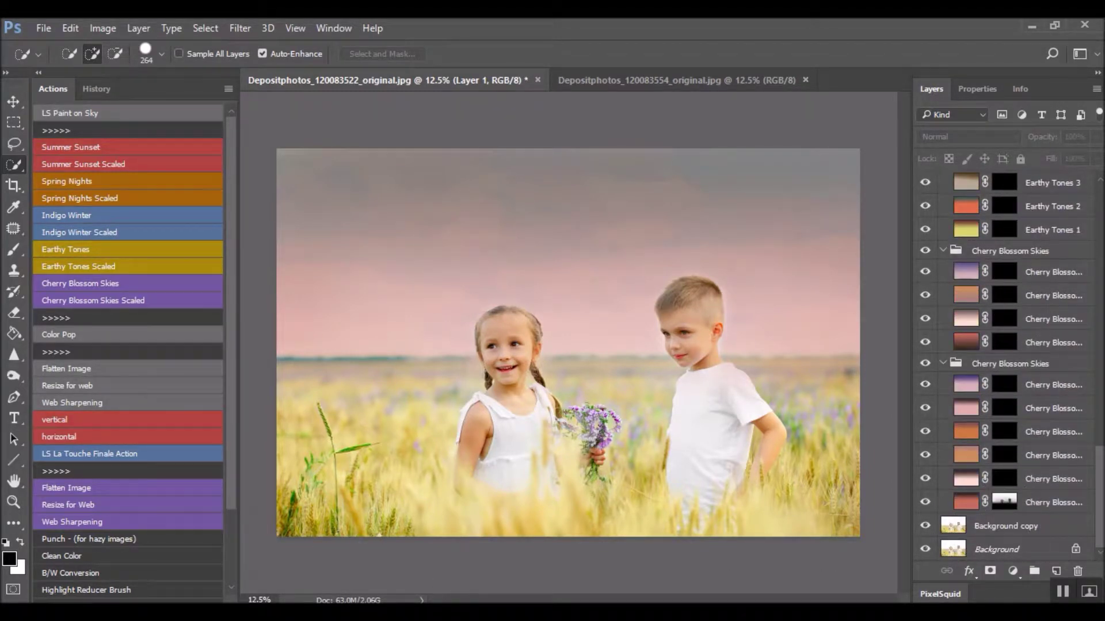
{"action": "left_click", "coordinate": [966, 502]}
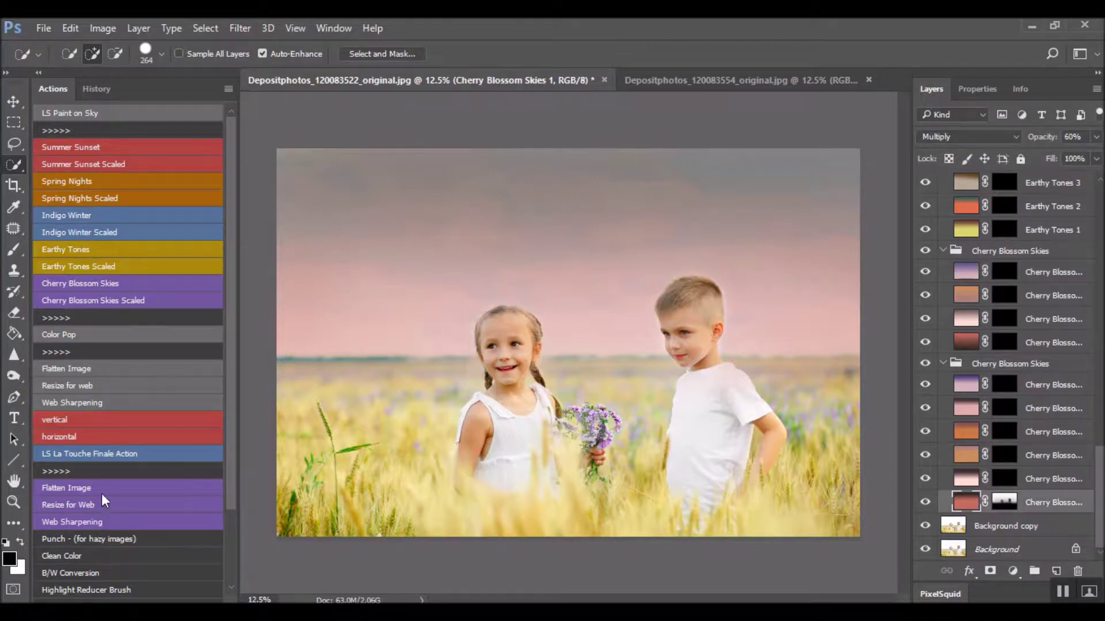
- Run the sky action to add a Color Burn copy at 11% opacity, toggling it to compare
{"action": "left_click", "coordinate": [167, 334]}
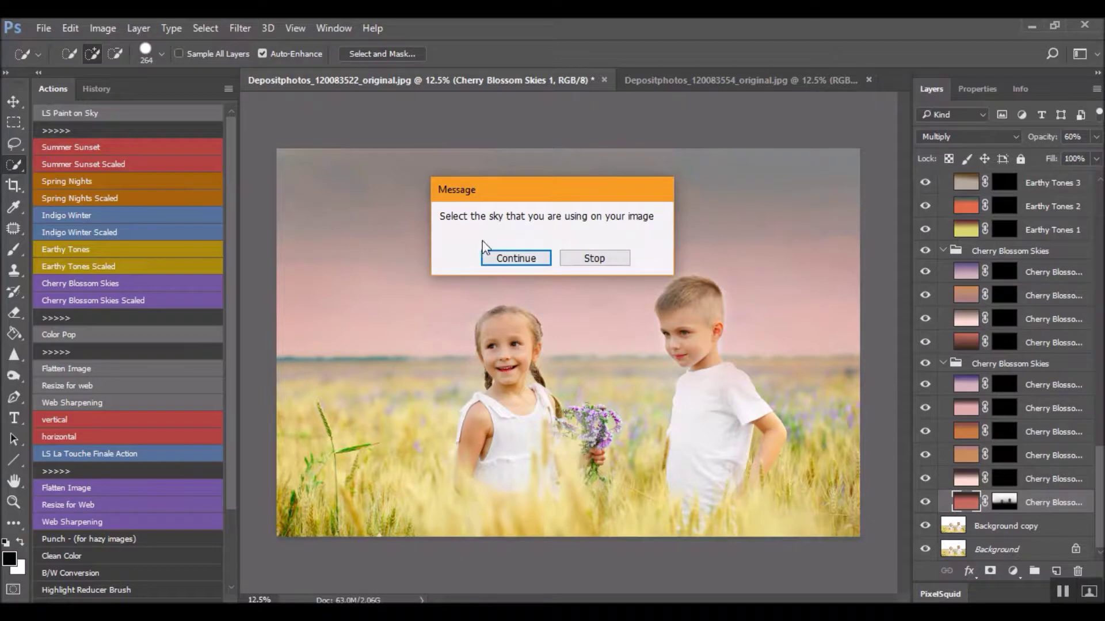
{"action": "left_click", "coordinate": [495, 261]}
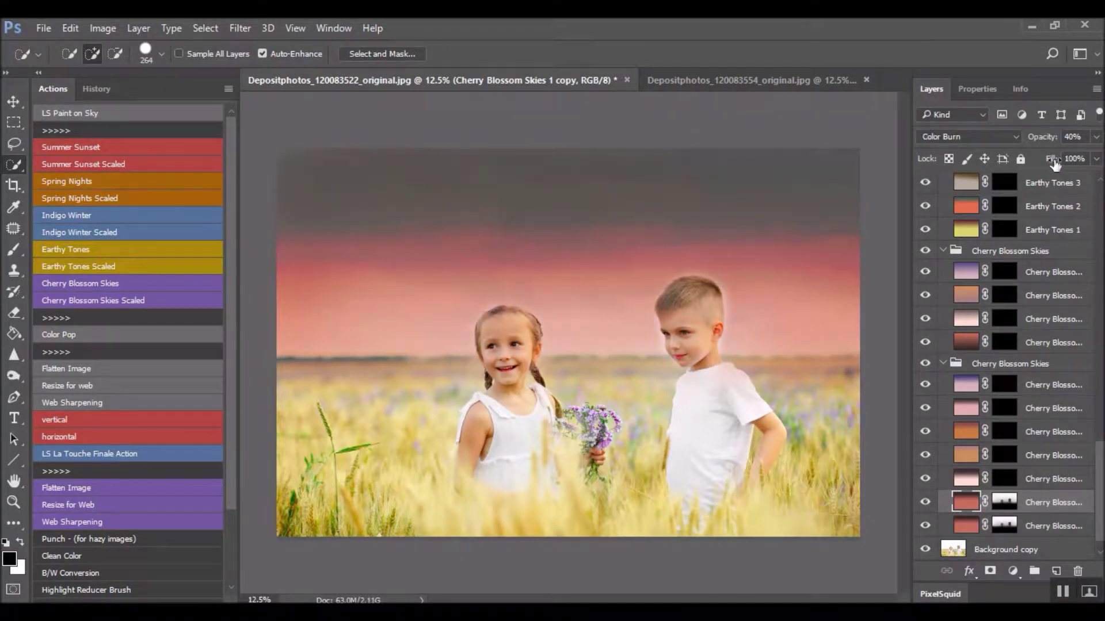
{"action": "left_click", "coordinate": [1096, 136]}
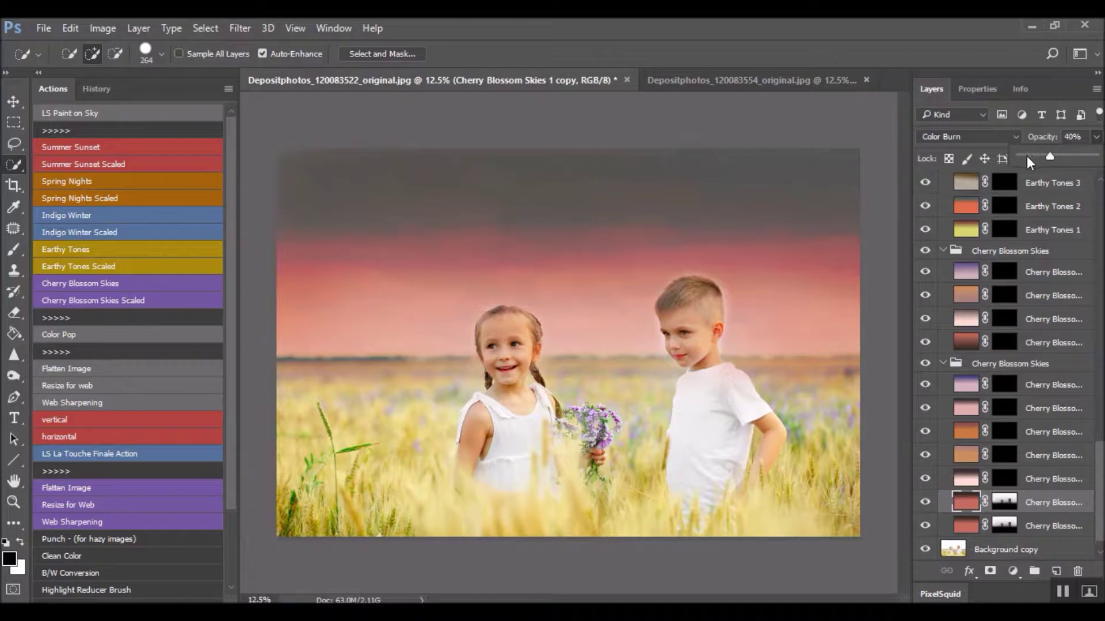
{"action": "left_click", "coordinate": [1028, 156]}
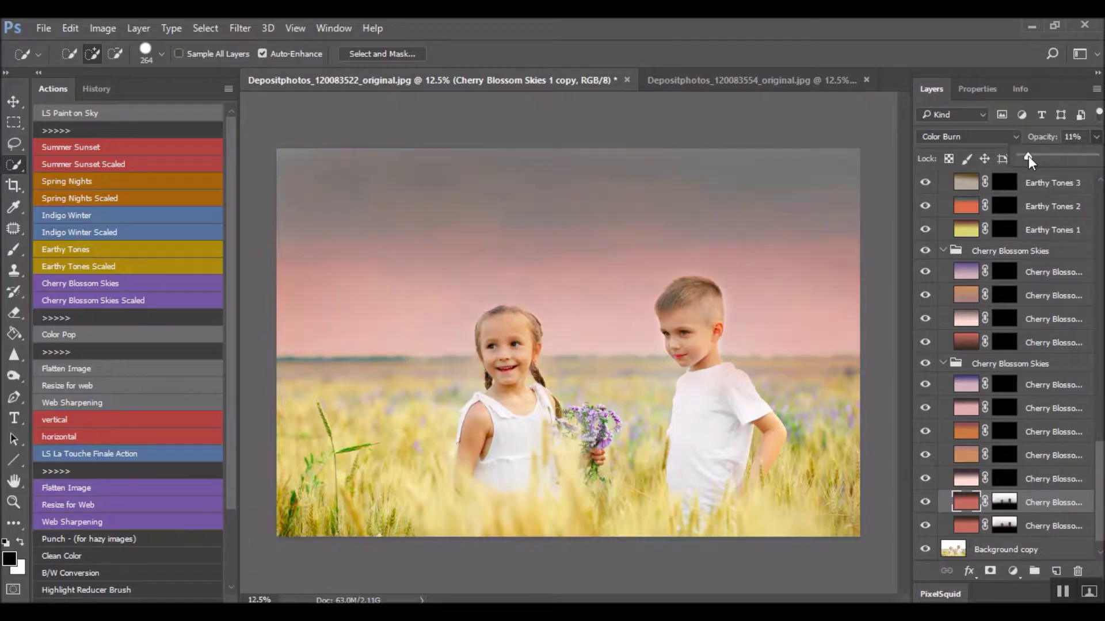
{"action": "left_click", "coordinate": [923, 504]}
{"action": "left_click", "coordinate": [923, 504]}
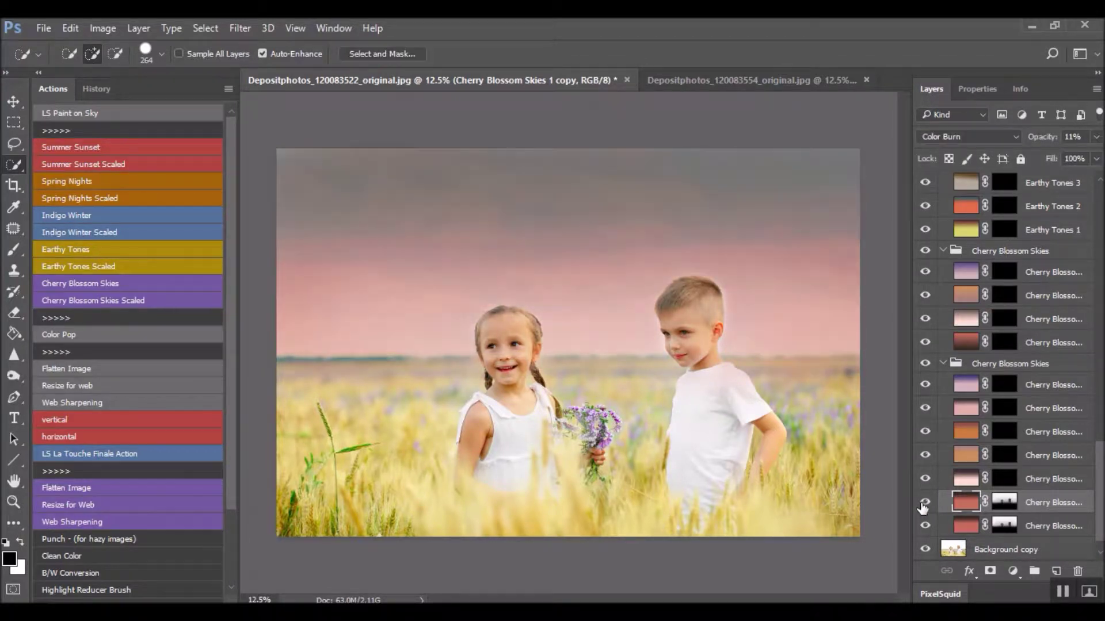
{"action": "left_click", "coordinate": [924, 503]}
{"action": "left_click", "coordinate": [924, 503]}
- Hide the two lowest Cherry Blossom Skies layers and Alt-drag the sky mask up two layers
{"action": "left_click_drag", "start_coordinate": [924, 526], "coordinate": [924, 502]}
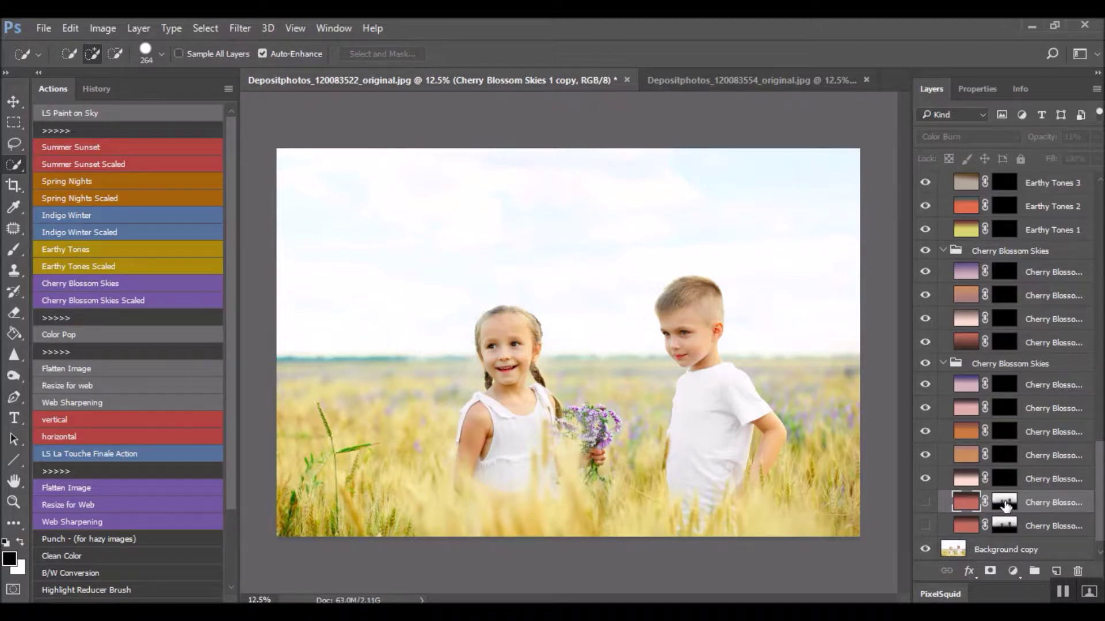
{"action": "left_click_drag", "start_coordinate": [1005, 506], "coordinate": [1006, 488]}
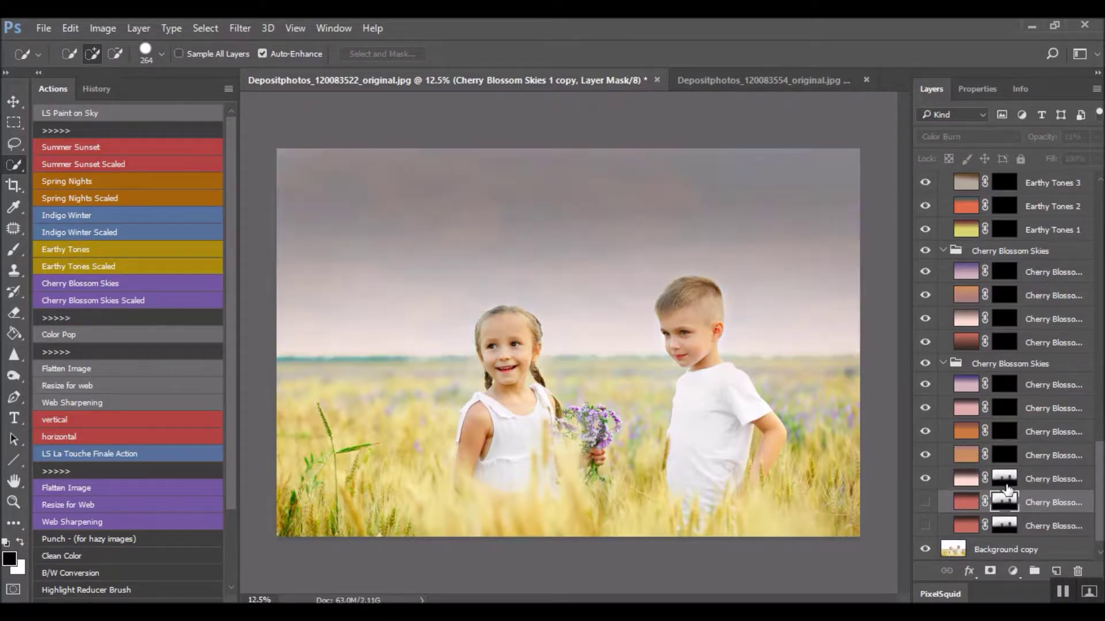
{"action": "left_click", "coordinate": [924, 479]}
{"action": "left_click", "coordinate": [924, 479]}
{"action": "left_click", "coordinate": [924, 479]}
{"action": "left_click_drag", "start_coordinate": [1006, 479], "coordinate": [1006, 459]}
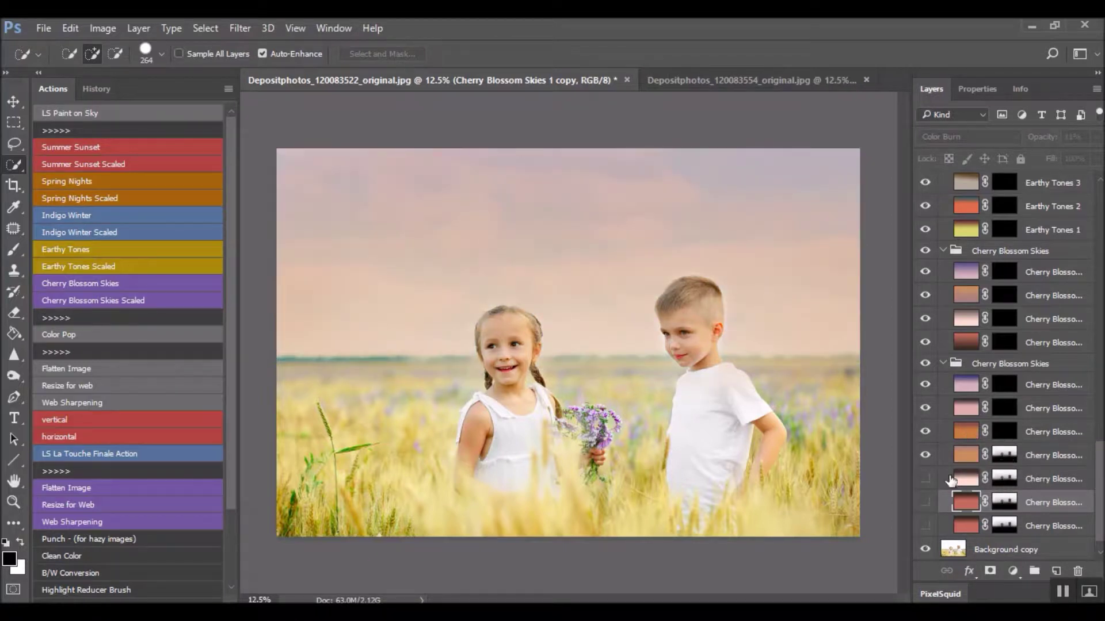
- Keep copying the mask upward, hiding each layer, then copy it onto the other group's bottom layer
{"action": "left_click", "coordinate": [924, 456]}
{"action": "left_click_drag", "start_coordinate": [1007, 460], "coordinate": [1007, 439]}
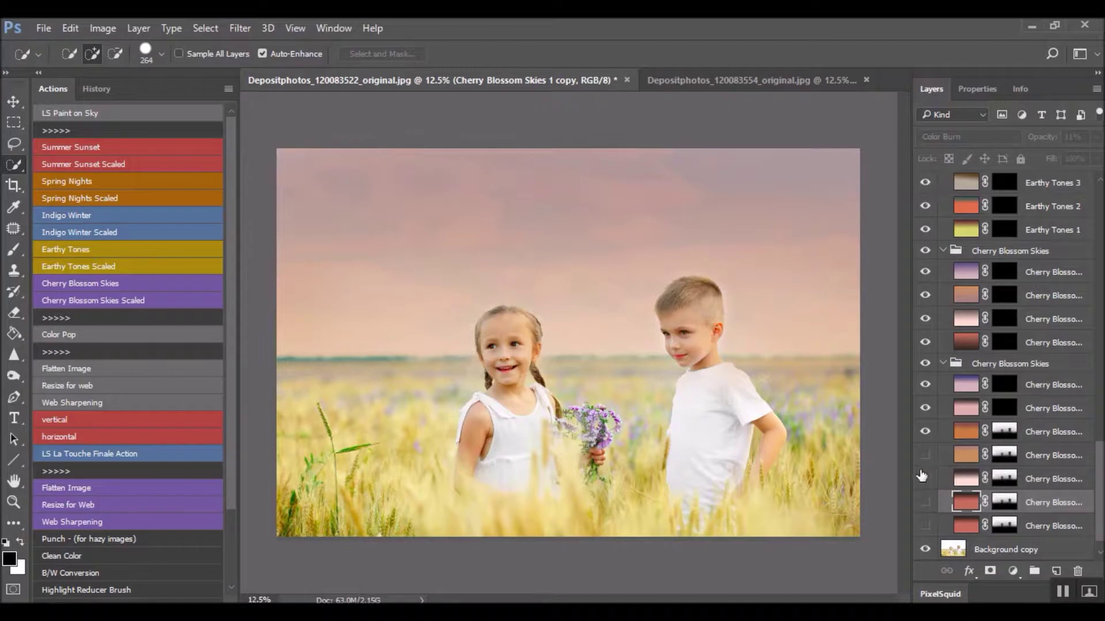
{"action": "left_click", "coordinate": [925, 432]}
{"action": "left_click_drag", "start_coordinate": [1006, 432], "coordinate": [1008, 411]}
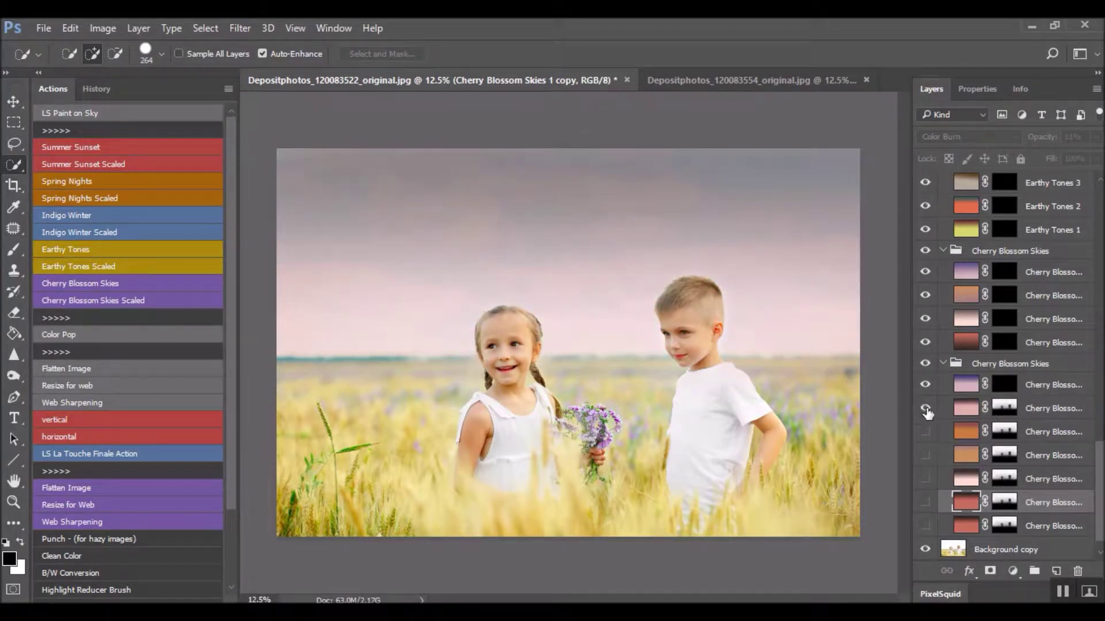
{"action": "left_click", "coordinate": [925, 409]}
{"action": "left_click_drag", "start_coordinate": [1004, 409], "coordinate": [1004, 386]}
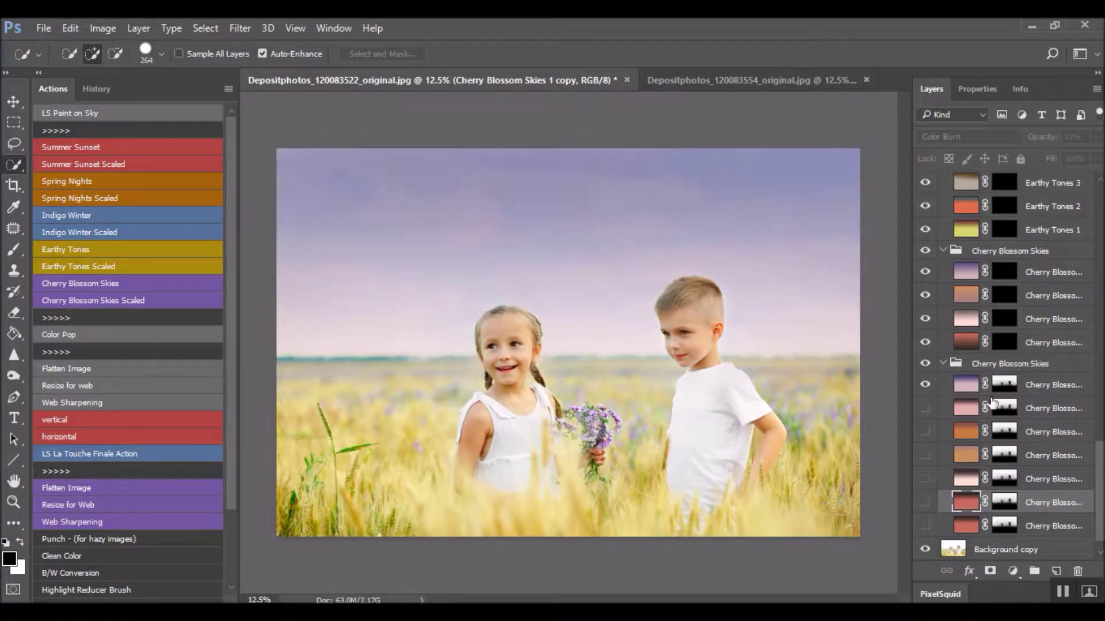
{"action": "left_click", "coordinate": [923, 385]}
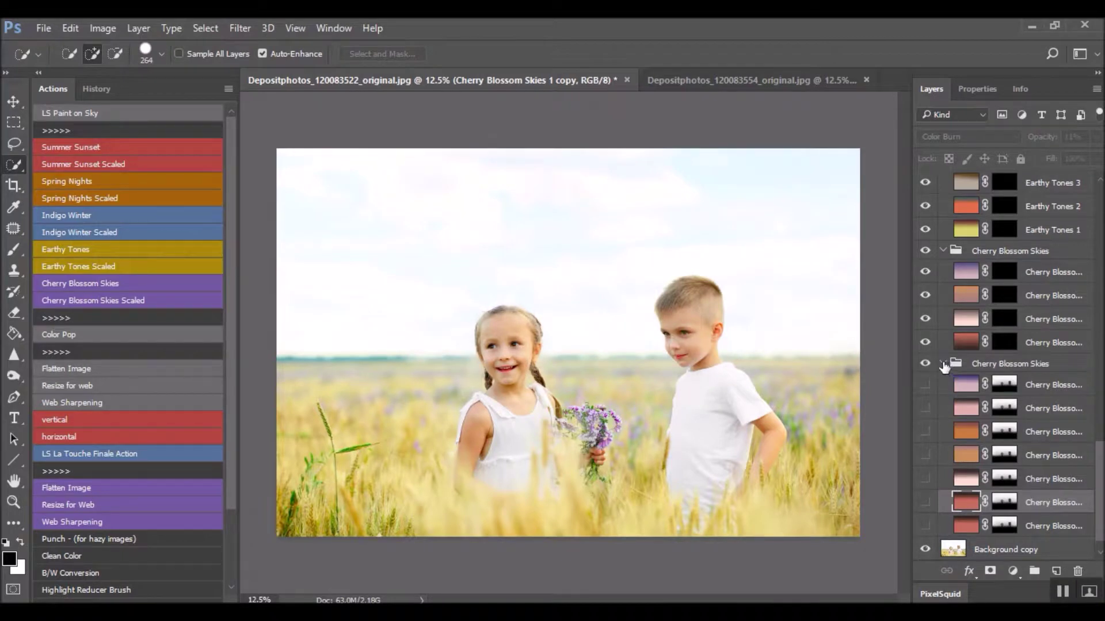
{"action": "left_click", "coordinate": [946, 365]}
{"action": "scroll", "coordinate": [946, 368], "scroll_direction": "up", "scroll_amount": 3}
{"action": "left_click_drag", "start_coordinate": [1004, 525], "coordinate": [1004, 483]}
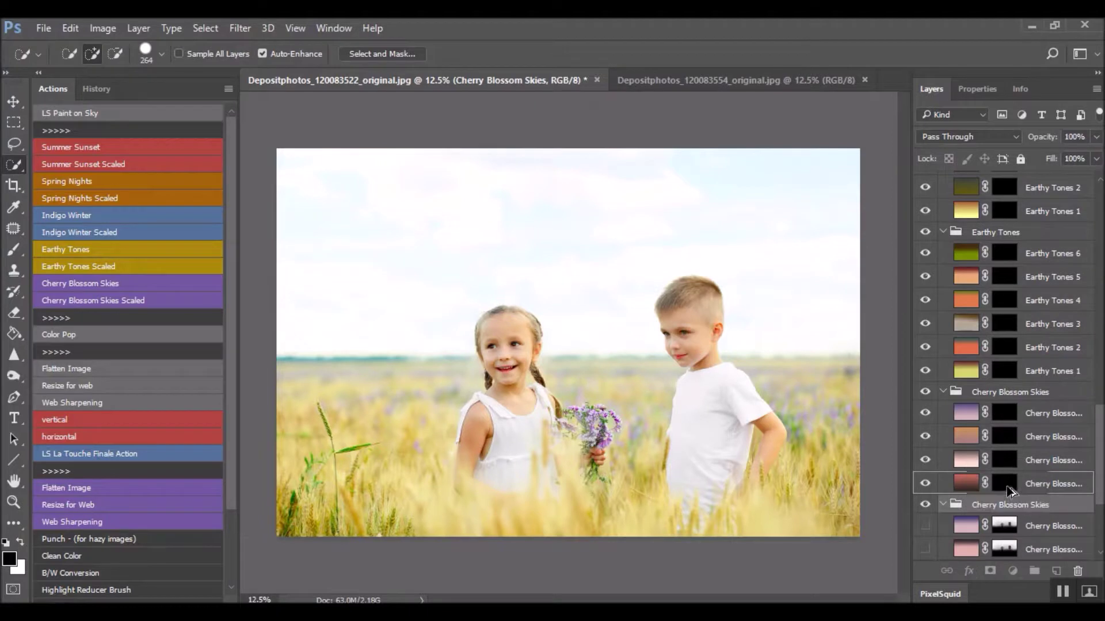
- Hide the four Cherry Blossom layers, copying the sky mask up each one onto Earthy Tones 1
{"action": "left_click", "coordinate": [943, 504]}
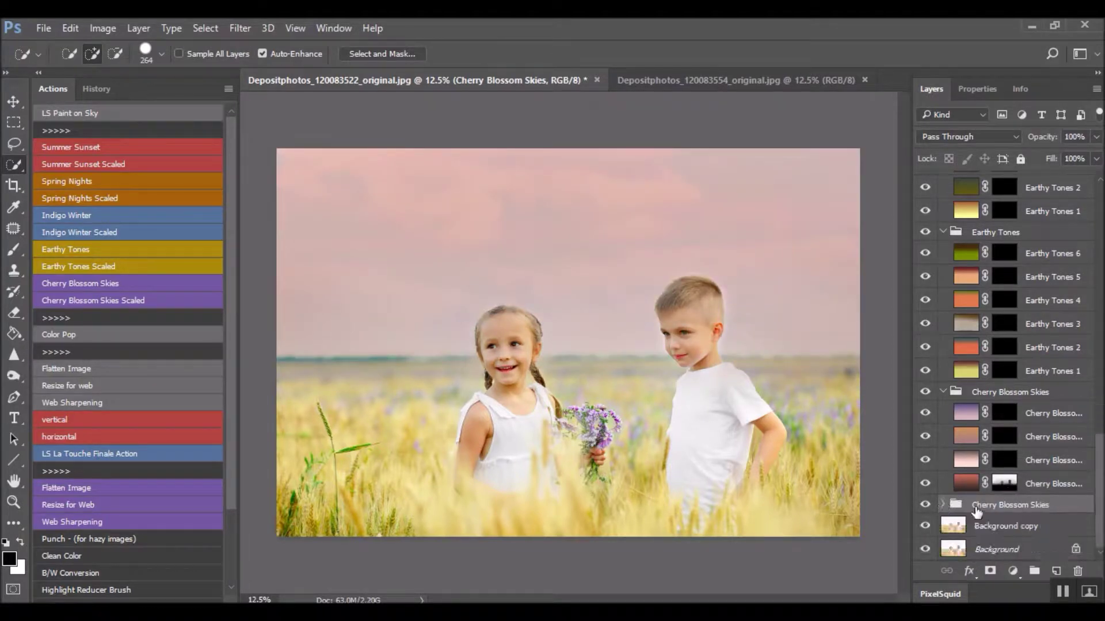
{"action": "left_click", "coordinate": [925, 483]}
{"action": "left_click_drag", "start_coordinate": [1004, 484], "coordinate": [1004, 463]}
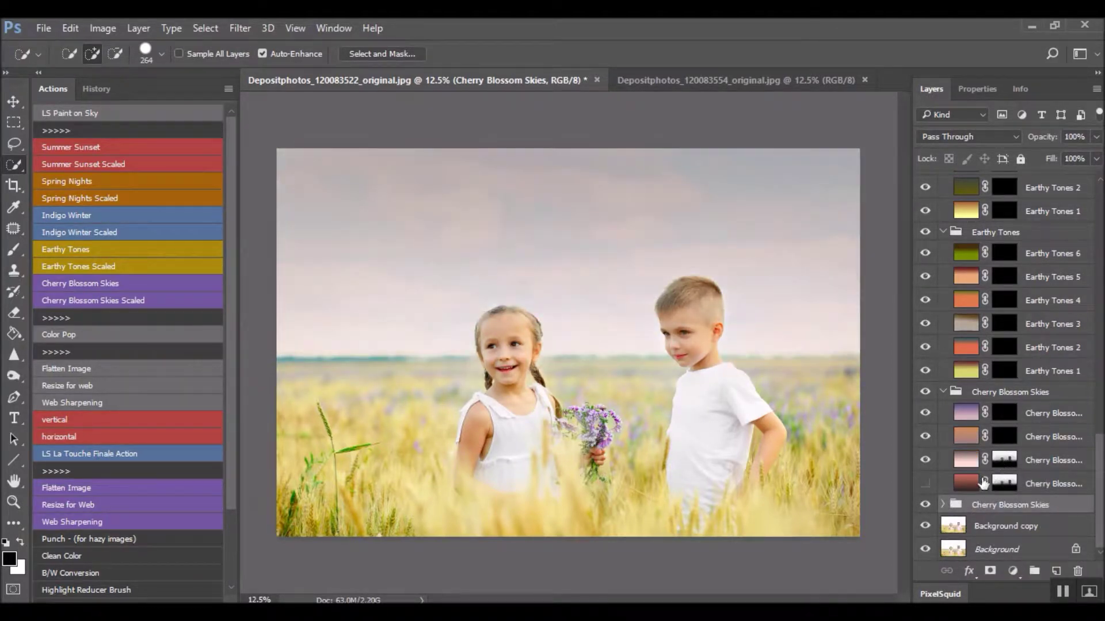
{"action": "left_click", "coordinate": [925, 460]}
{"action": "left_click_drag", "start_coordinate": [1004, 461], "coordinate": [1000, 440]}
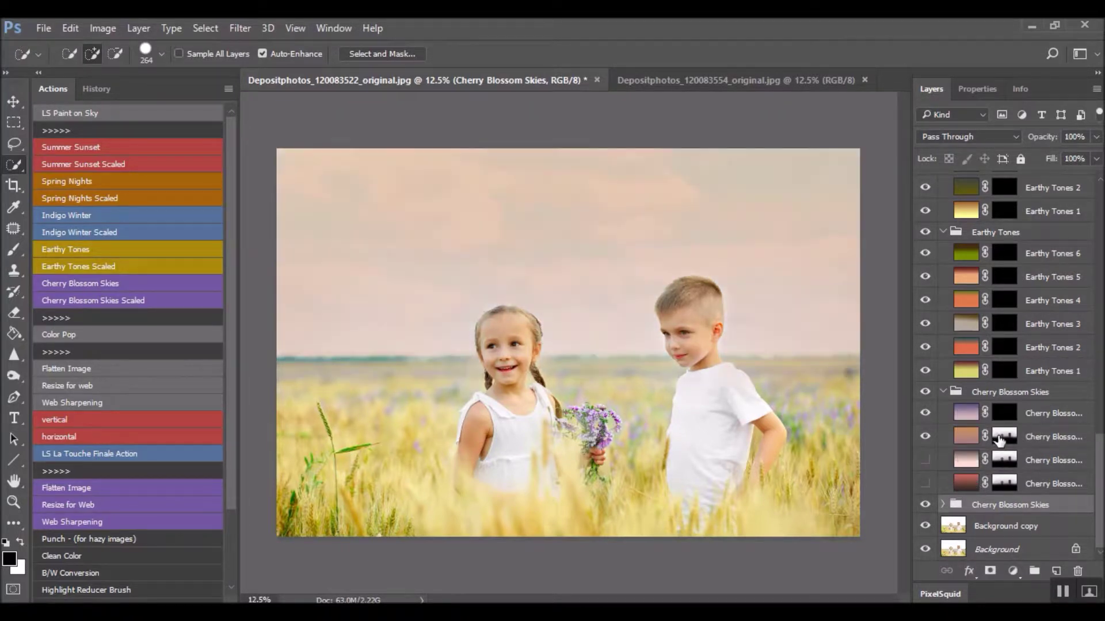
{"action": "left_click", "coordinate": [925, 437]}
{"action": "left_click_drag", "start_coordinate": [1004, 437], "coordinate": [1003, 414]}
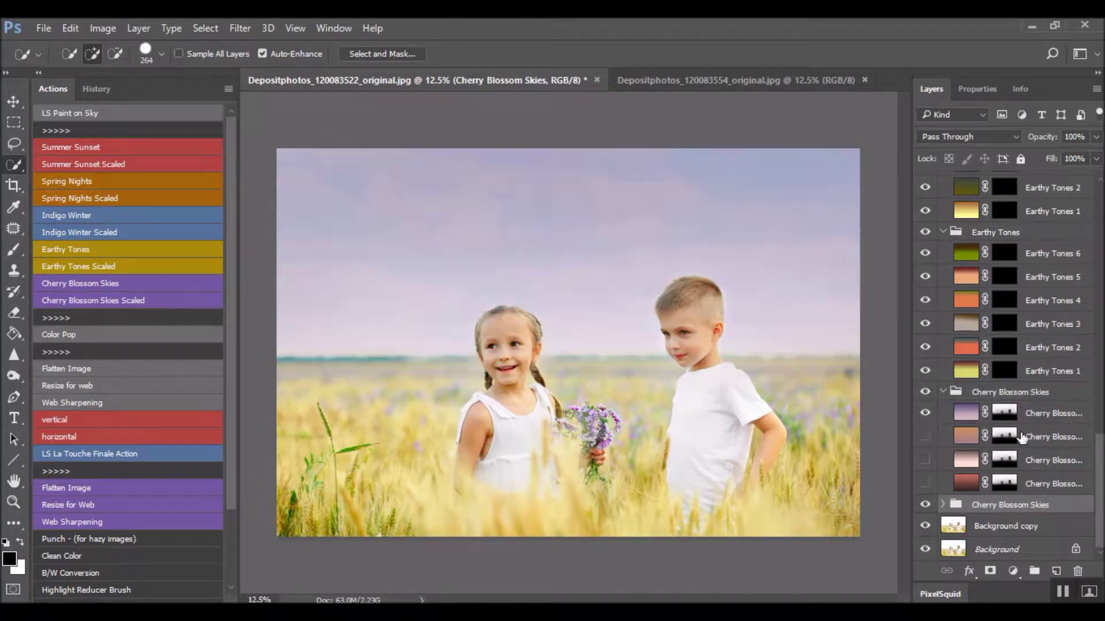
{"action": "left_click", "coordinate": [925, 413]}
{"action": "left_click_drag", "start_coordinate": [996, 418], "coordinate": [1004, 371]}
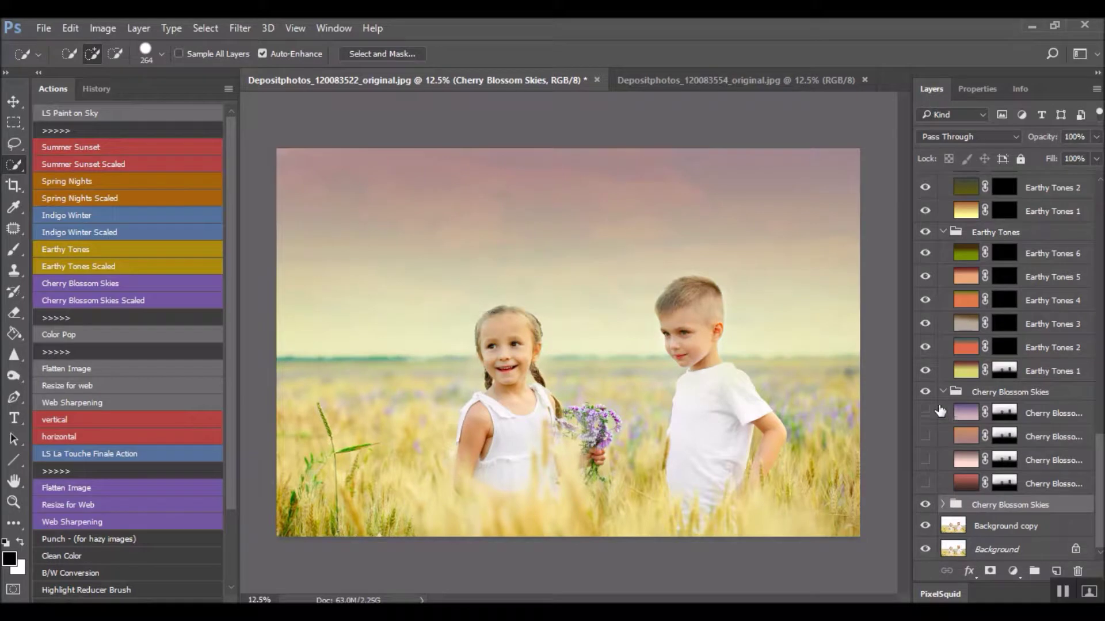
{"action": "left_click", "coordinate": [942, 392]}
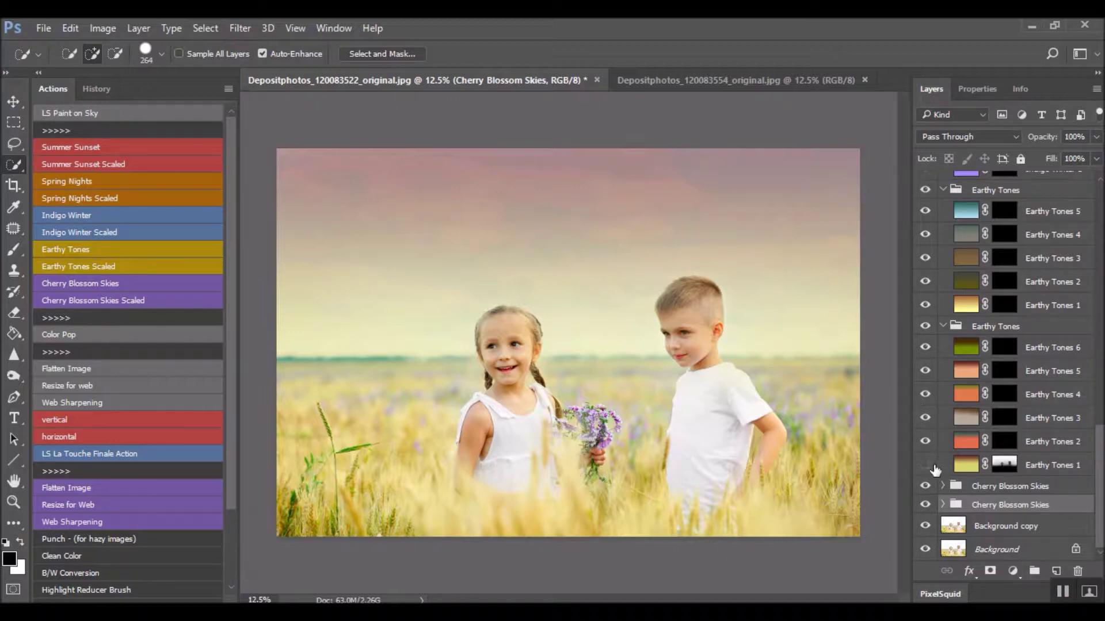
- Copy the sky mask onto Earthy Tones 2, 3 and 4, hiding layers 2 and 3
{"action": "left_click_drag", "start_coordinate": [1012, 464], "coordinate": [1004, 442]}
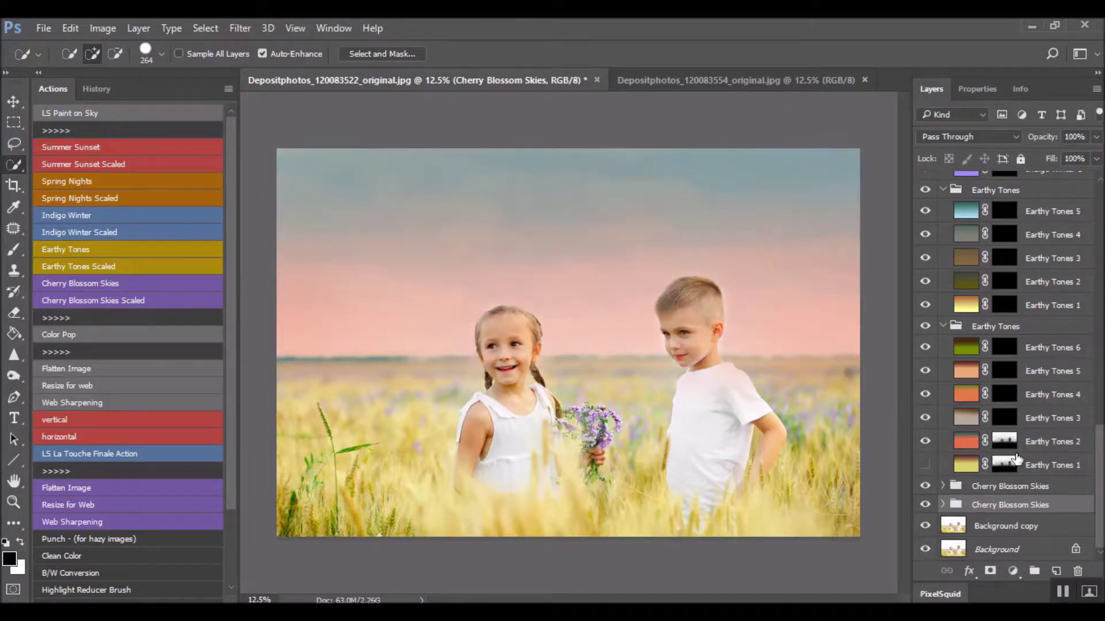
{"action": "left_click", "coordinate": [926, 443]}
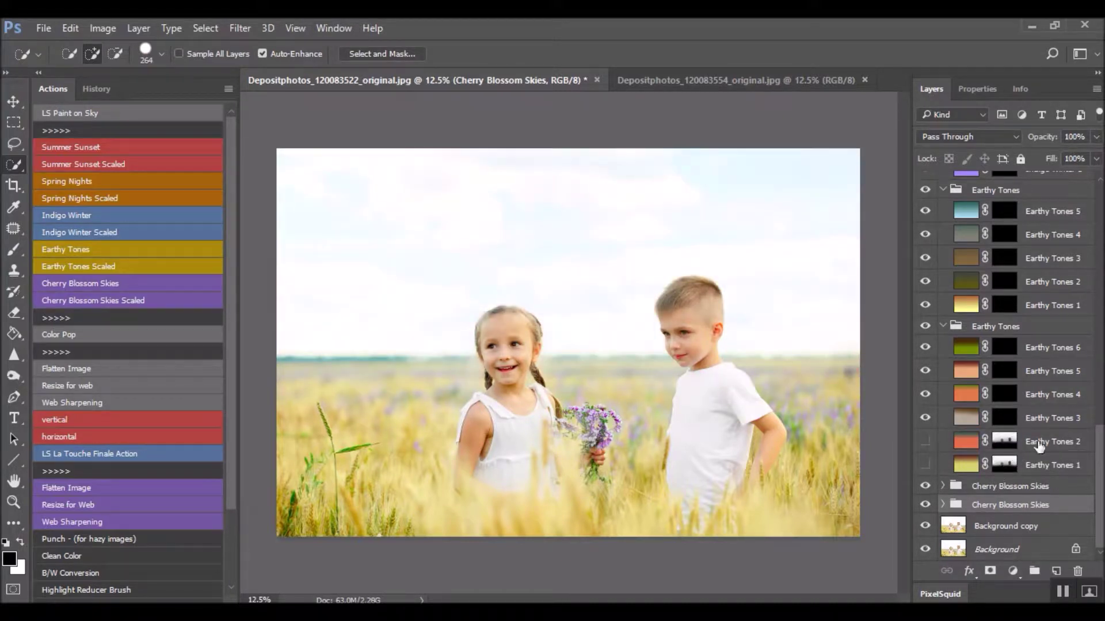
{"action": "left_click_drag", "start_coordinate": [1004, 443], "coordinate": [1007, 422]}
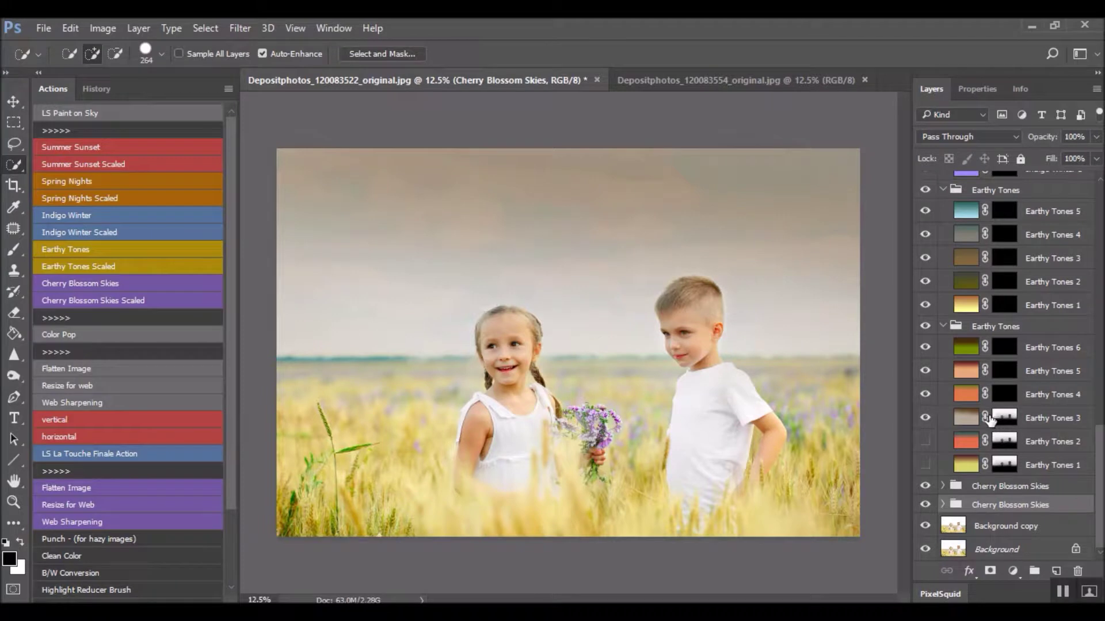
{"action": "left_click", "coordinate": [925, 418]}
{"action": "left_click_drag", "start_coordinate": [1006, 420], "coordinate": [1006, 397]}
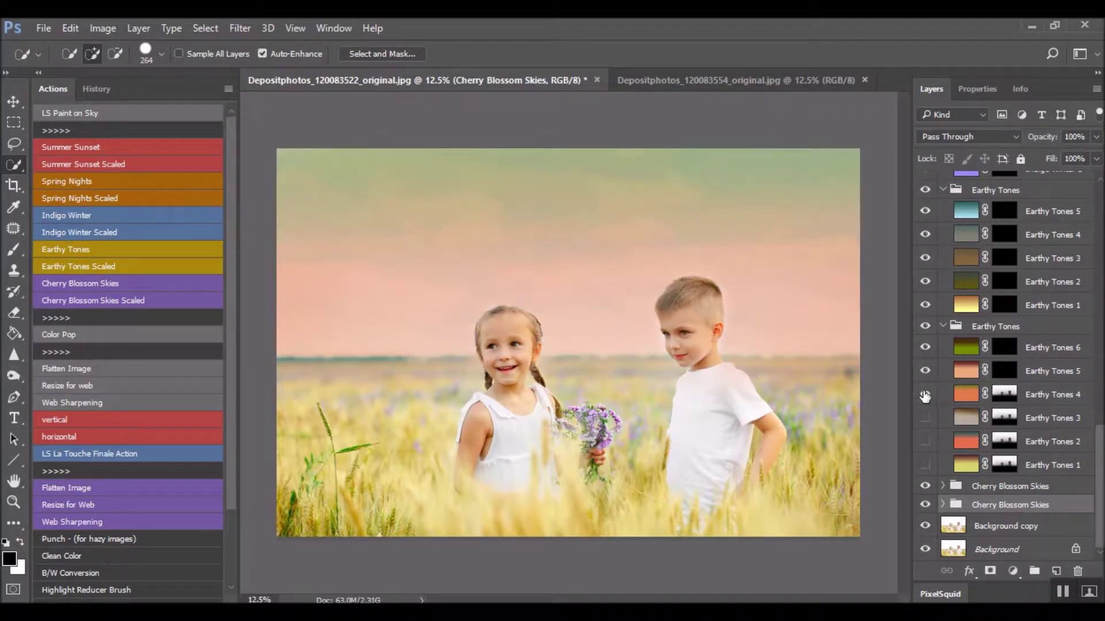
- Run the action on Earthy Tones 4 to add a Color Burn copy at 15% opacity
{"action": "left_click", "coordinate": [958, 396]}
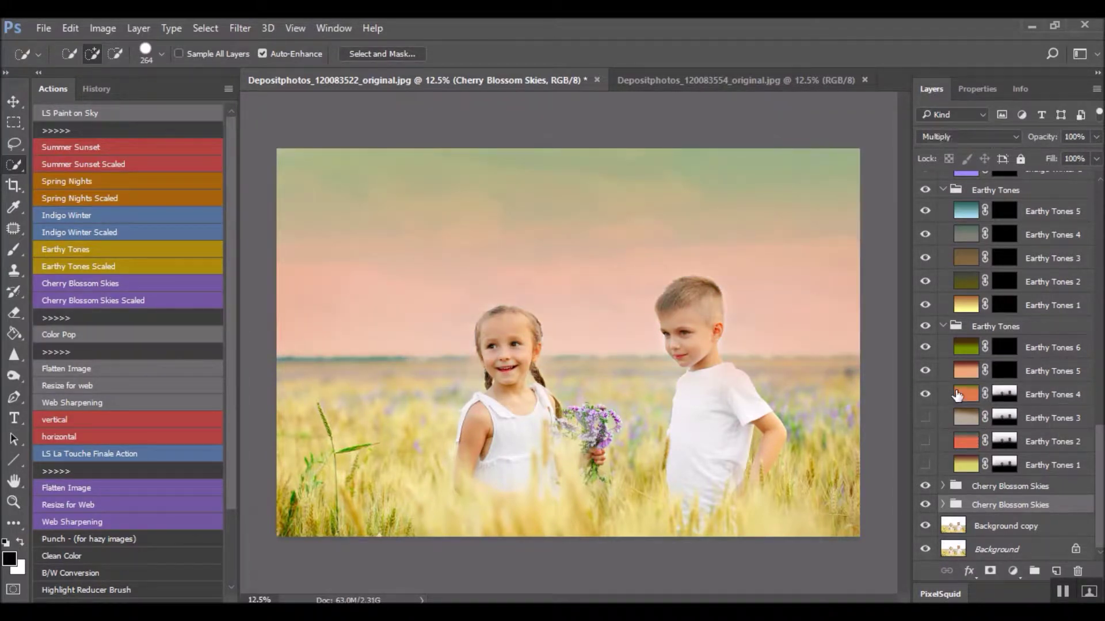
{"action": "left_click", "coordinate": [172, 340]}
{"action": "left_click", "coordinate": [512, 256]}
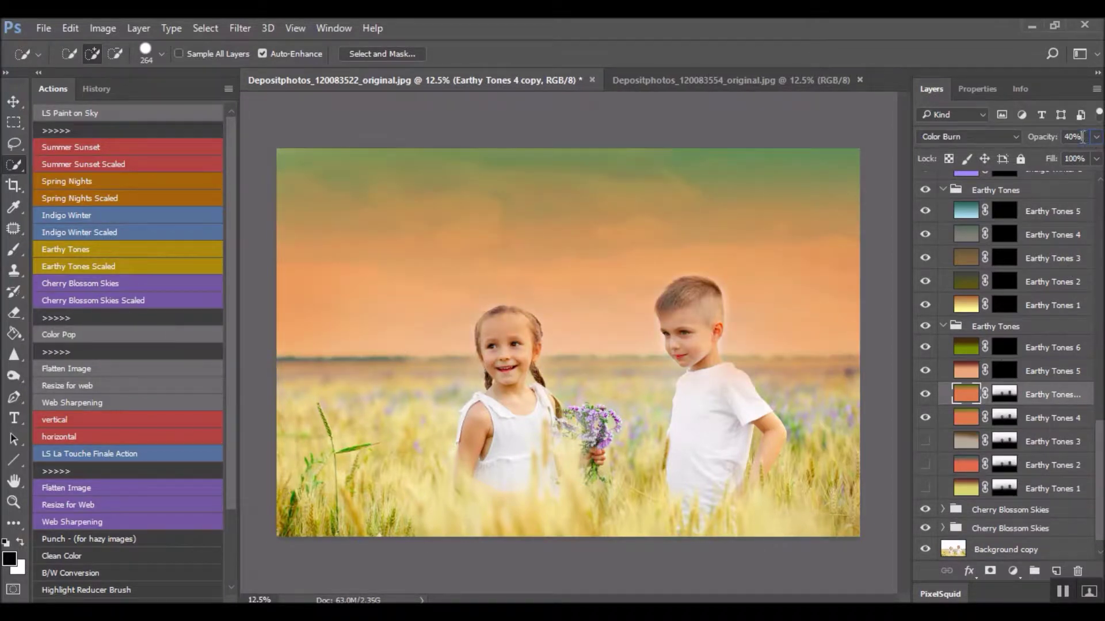
{"action": "type", "text": "15"}
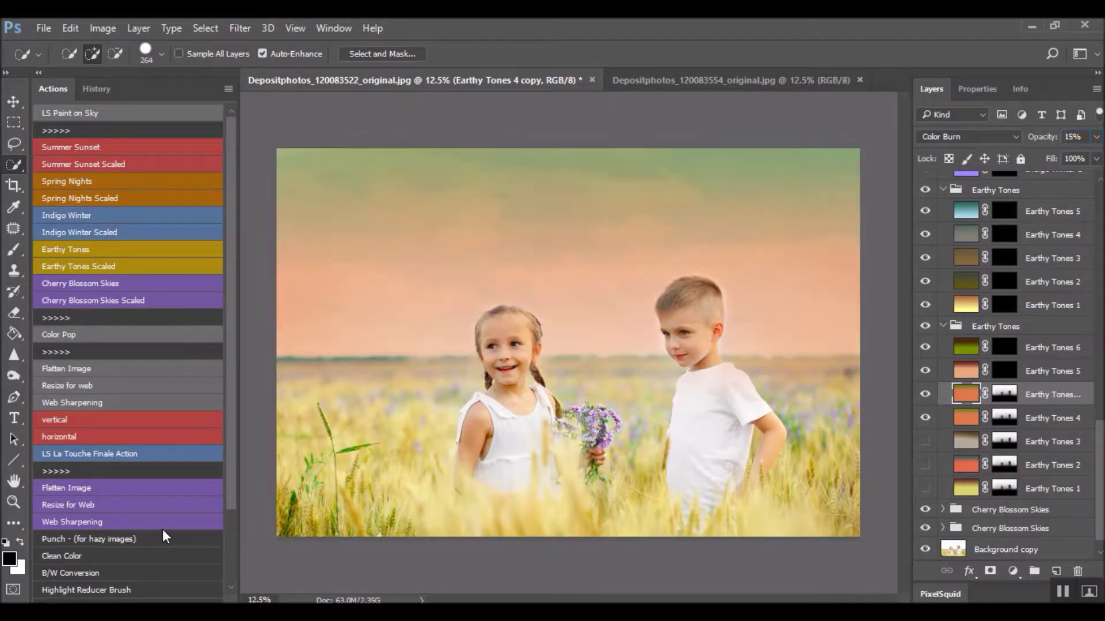
{"action": "left_click", "coordinate": [932, 396]}
{"action": "left_click", "coordinate": [925, 395]}
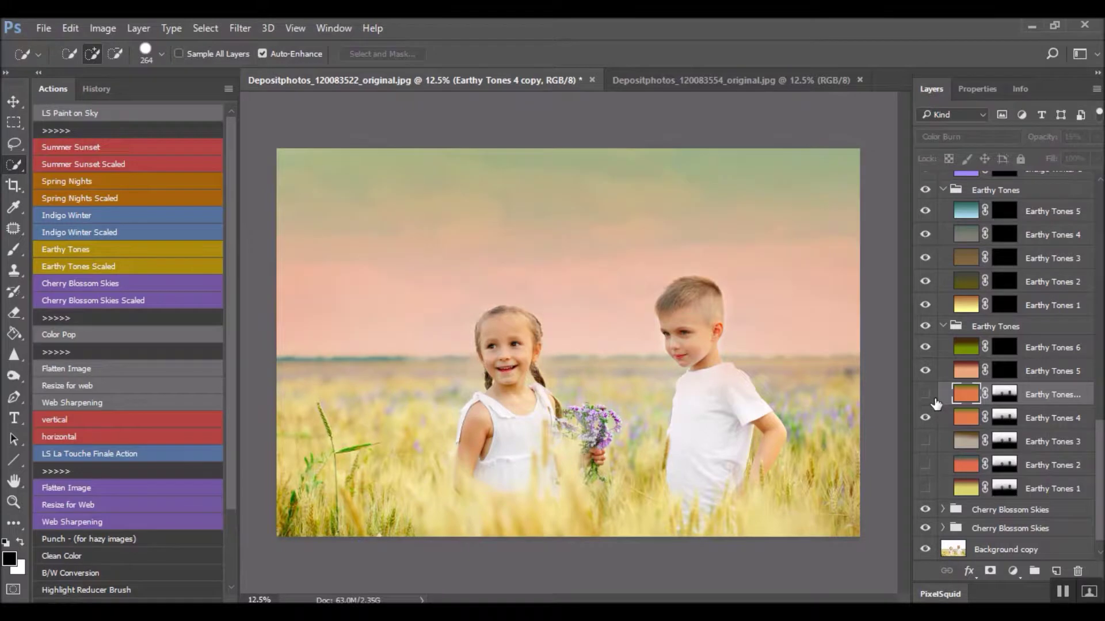
- Hide Earthy Tones 4-6, passing the sky mask up to the next group's Earthy Tones 1
{"action": "left_click", "coordinate": [925, 418]}
{"action": "left_click_drag", "start_coordinate": [1012, 403], "coordinate": [1008, 369]}
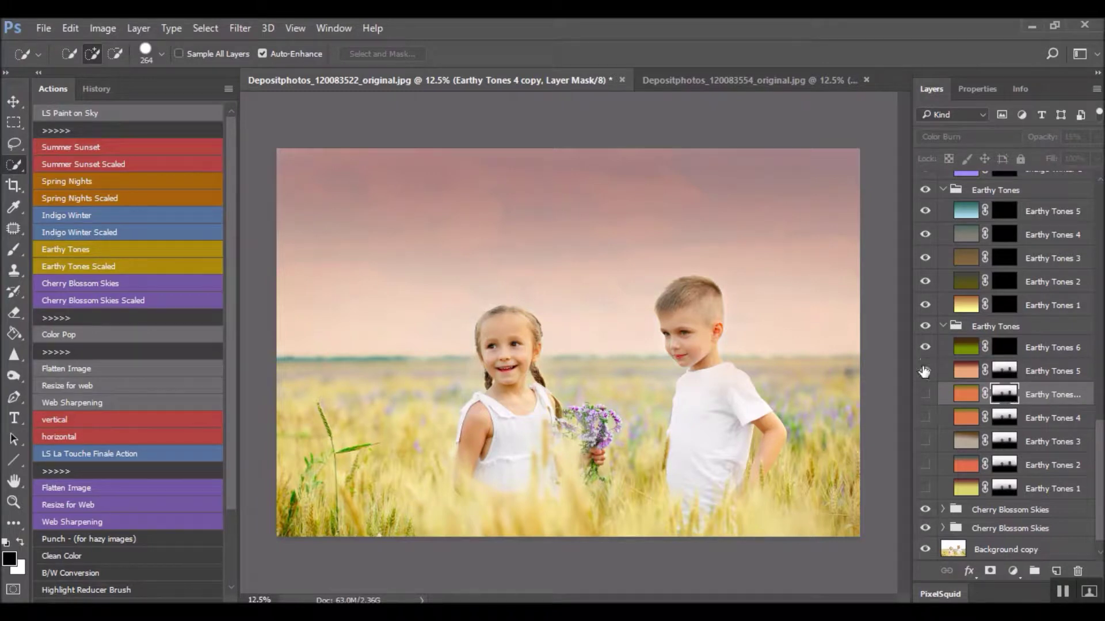
{"action": "left_click", "coordinate": [927, 371]}
{"action": "left_click_drag", "start_coordinate": [1011, 373], "coordinate": [1010, 349]}
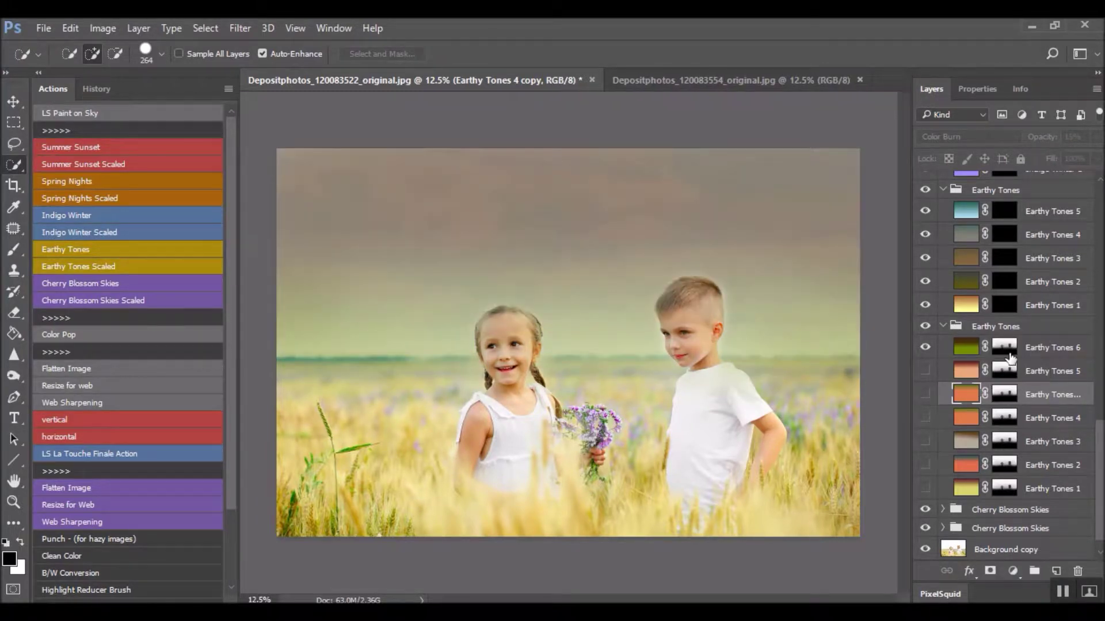
{"action": "left_click", "coordinate": [924, 347]}
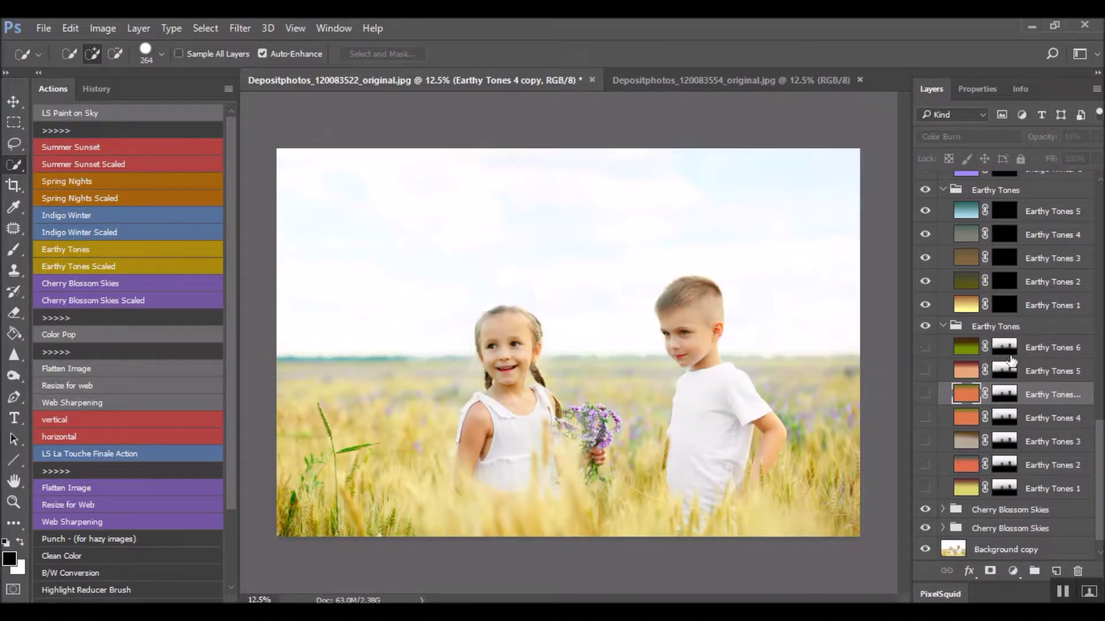
{"action": "left_click_drag", "start_coordinate": [1011, 350], "coordinate": [1003, 305]}
{"action": "left_click", "coordinate": [942, 327]}
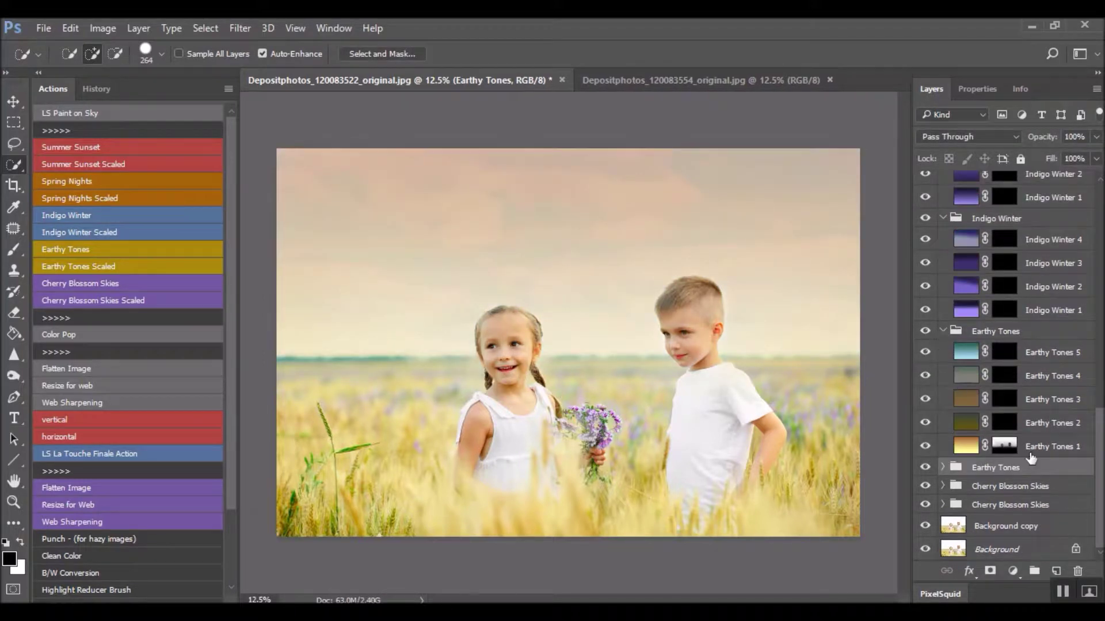
- Hide Earthy Tones 1-3 while copying the sky mask onto Earthy Tones 2, 3 and 4
{"action": "left_click", "coordinate": [924, 448]}
{"action": "left_click_drag", "start_coordinate": [1004, 450], "coordinate": [1004, 425]}
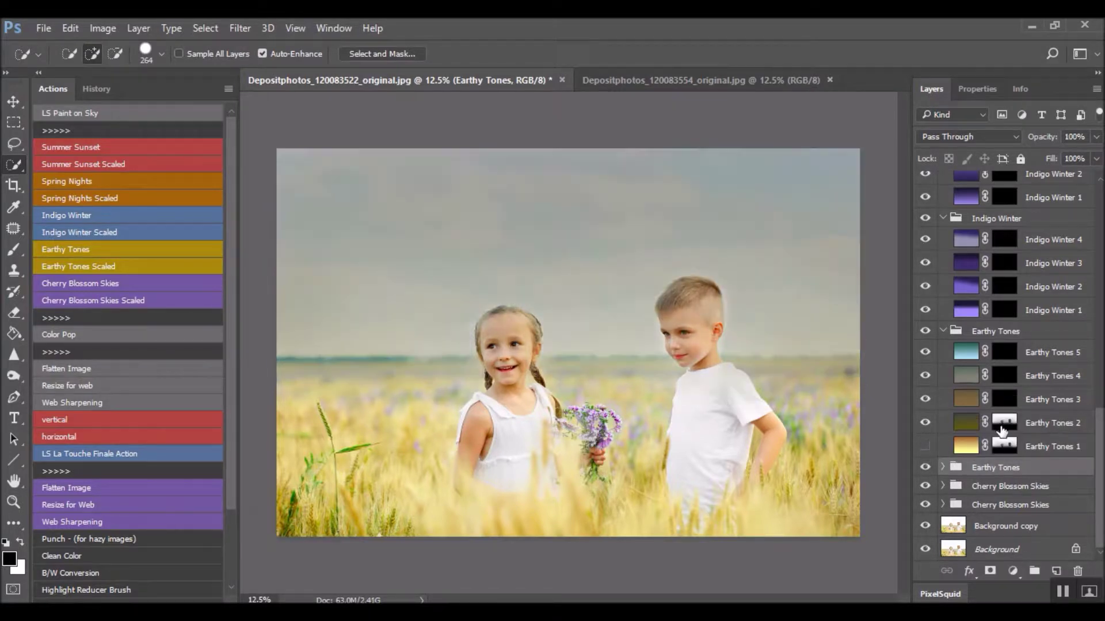
{"action": "left_click", "coordinate": [925, 423]}
{"action": "left_click_drag", "start_coordinate": [1004, 426], "coordinate": [1008, 406]}
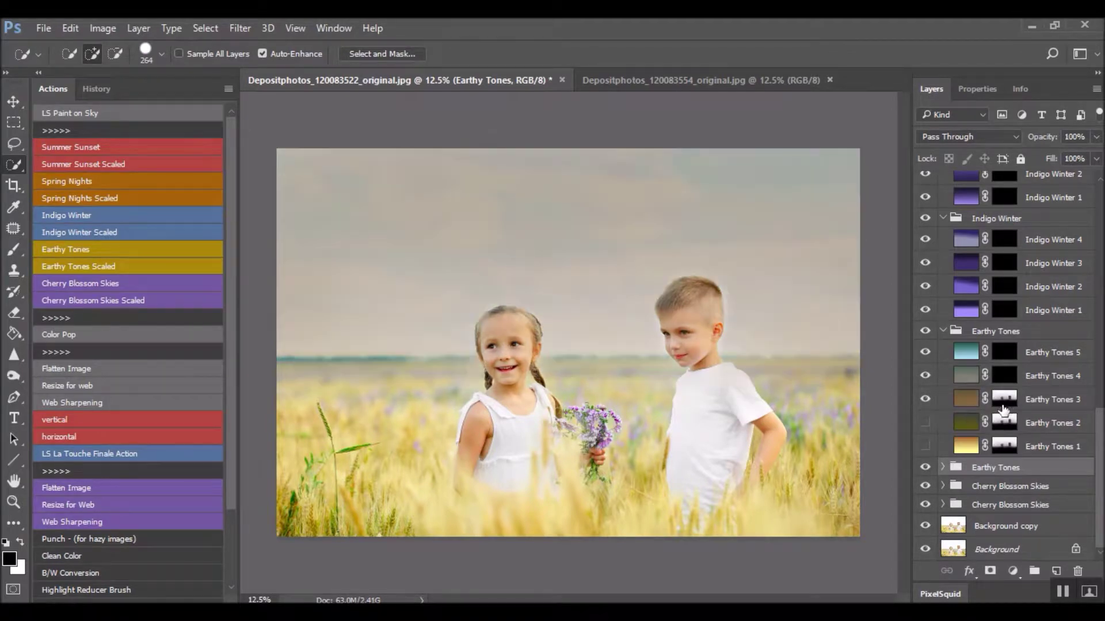
{"action": "left_click", "coordinate": [925, 399]}
{"action": "left_click_drag", "start_coordinate": [997, 403], "coordinate": [1005, 376]}
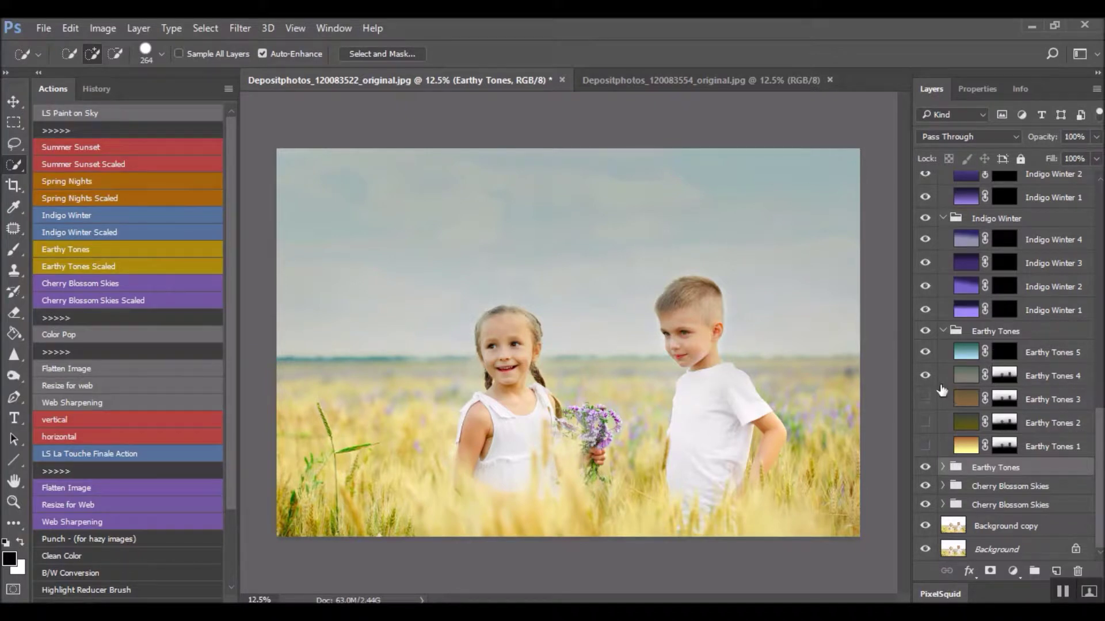
- Duplicate Earthy Tones 4, mask Earthy Tones 5, and hide all remaining Earthy Tones layers
{"action": "left_click", "coordinate": [963, 377]}
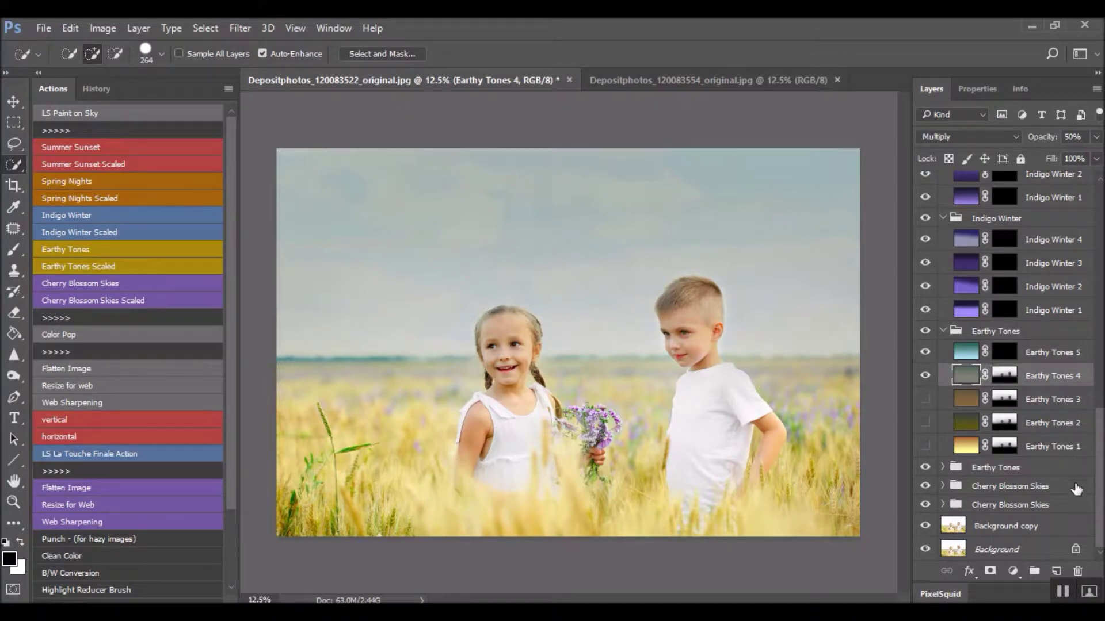
{"action": "key", "text": "ctrl+j"}
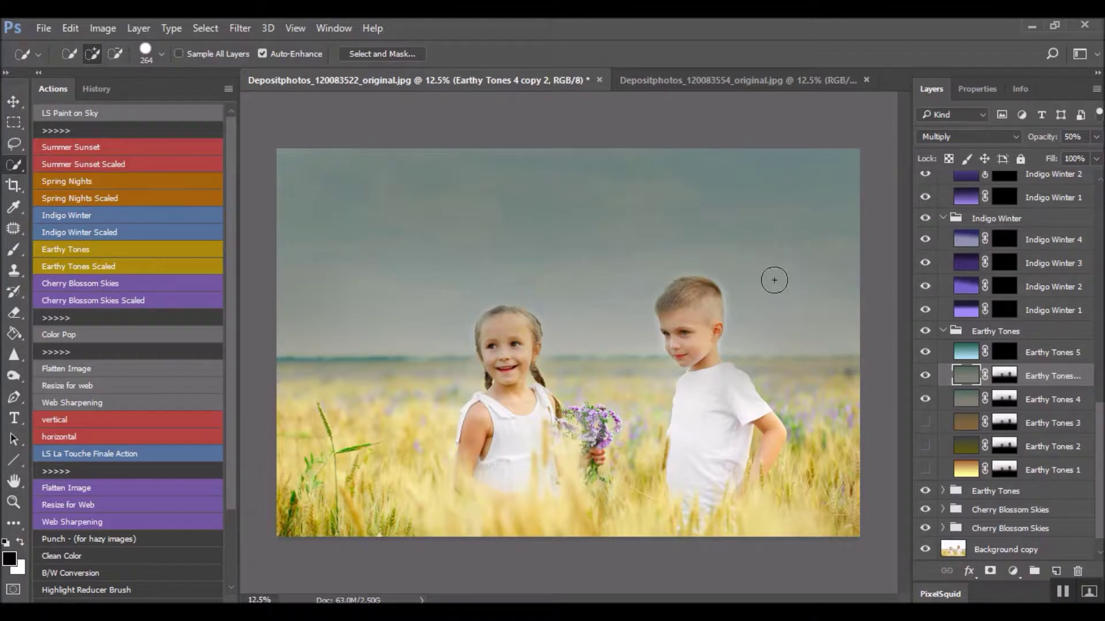
{"action": "left_click", "coordinate": [925, 377]}
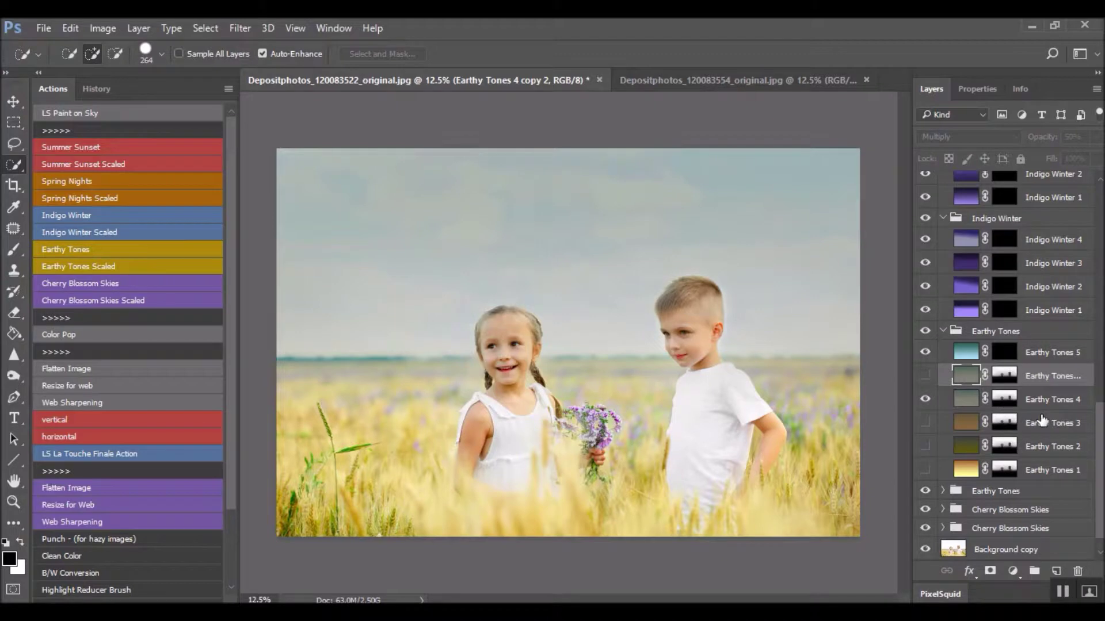
{"action": "left_click", "coordinate": [925, 399]}
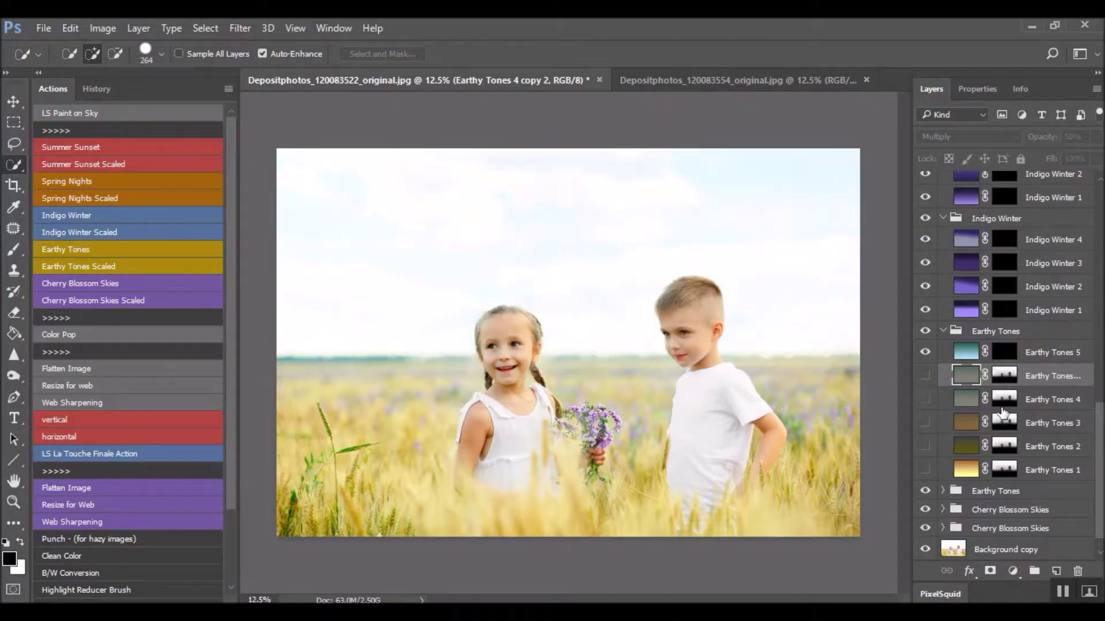
{"action": "left_click_drag", "start_coordinate": [1004, 378], "coordinate": [1006, 360]}
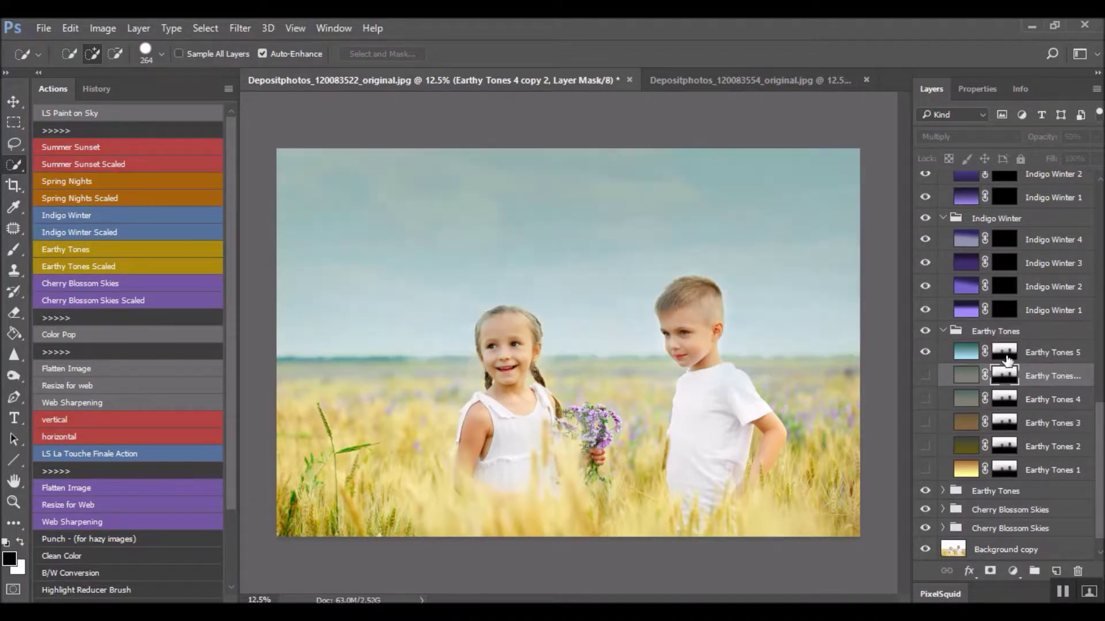
{"action": "left_click", "coordinate": [925, 352]}
{"action": "left_click", "coordinate": [942, 331]}
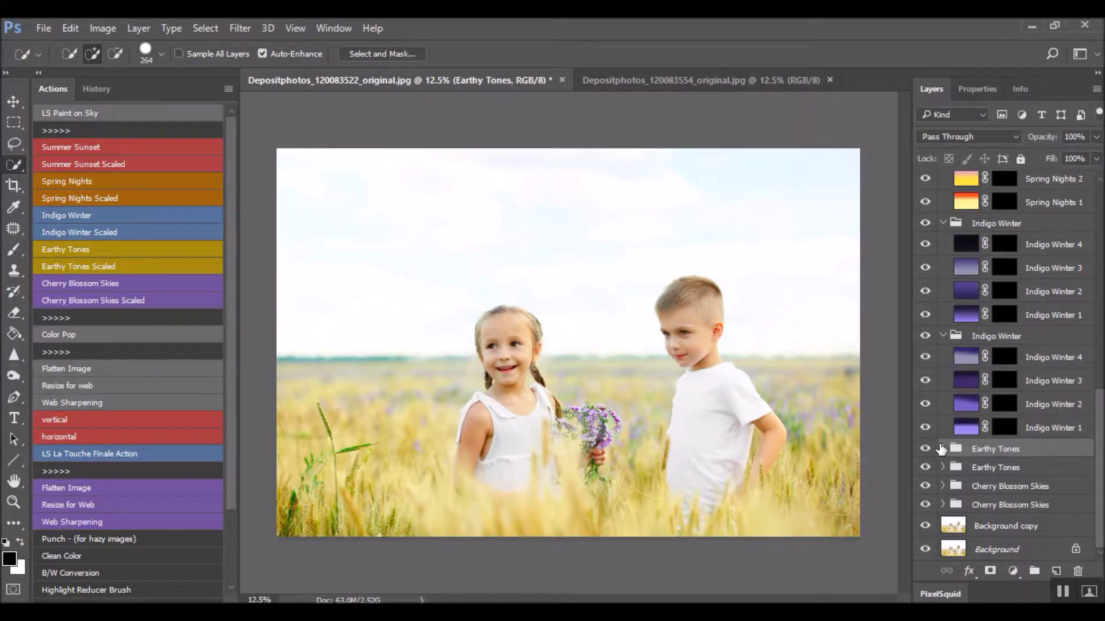
- Mask and hide Indigo Winter 1-4 in the first group, carrying the mask to the next group
{"action": "left_click", "coordinate": [943, 449]}
{"action": "left_click_drag", "start_coordinate": [1006, 472], "coordinate": [991, 446]}
{"action": "left_click", "coordinate": [942, 449]}
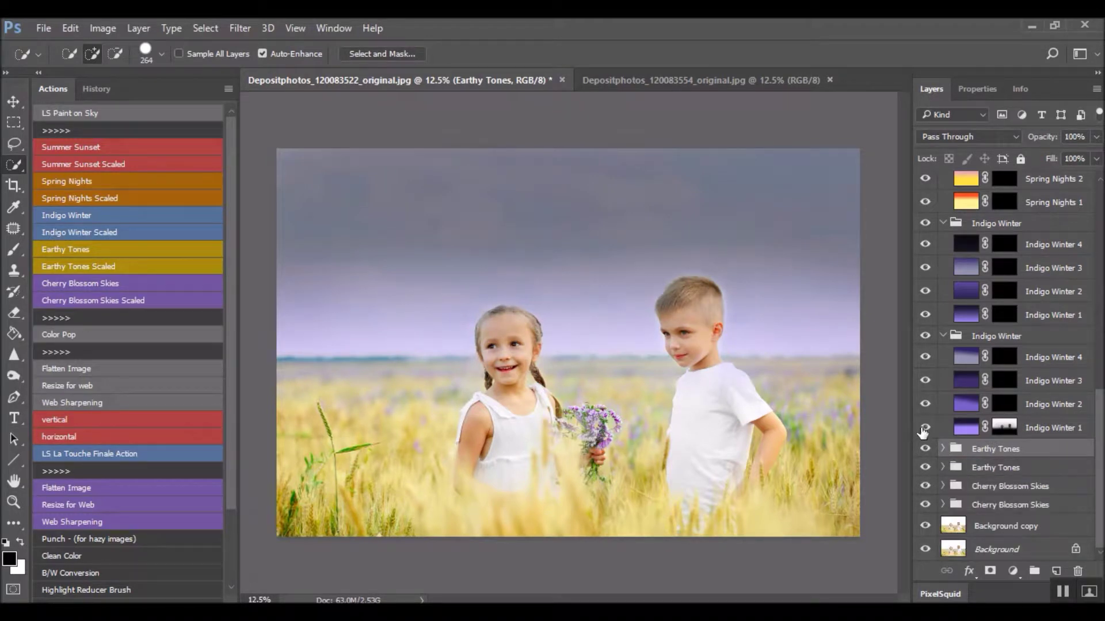
{"action": "left_click", "coordinate": [924, 428]}
{"action": "left_click_drag", "start_coordinate": [1014, 441], "coordinate": [1005, 408]}
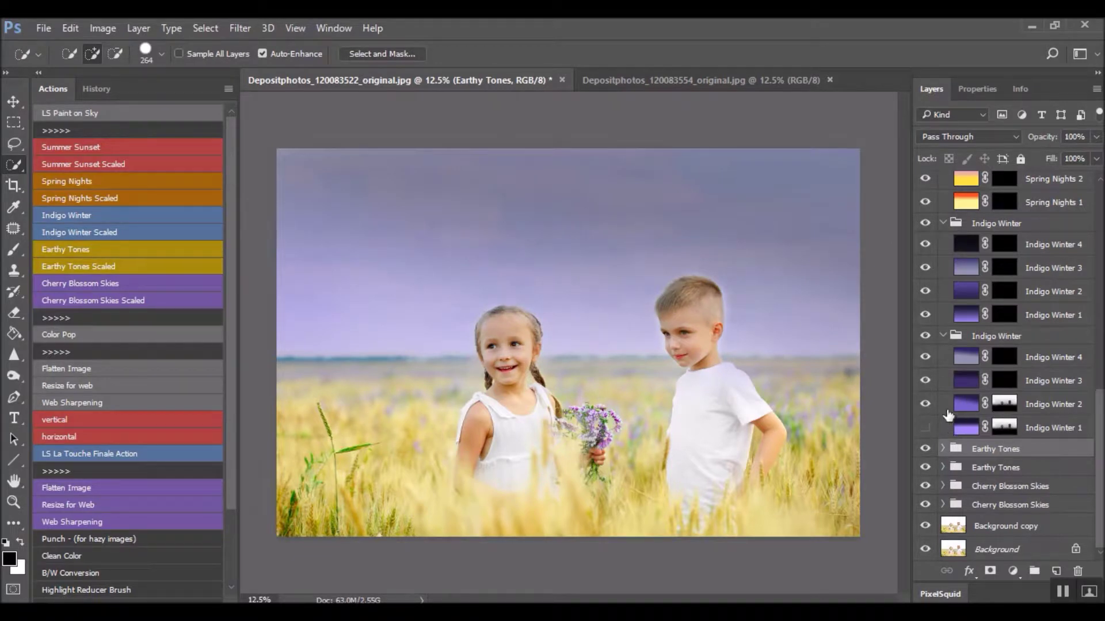
{"action": "left_click", "coordinate": [924, 404]}
{"action": "left_click_drag", "start_coordinate": [1005, 404], "coordinate": [1002, 382]}
{"action": "left_click", "coordinate": [924, 381]}
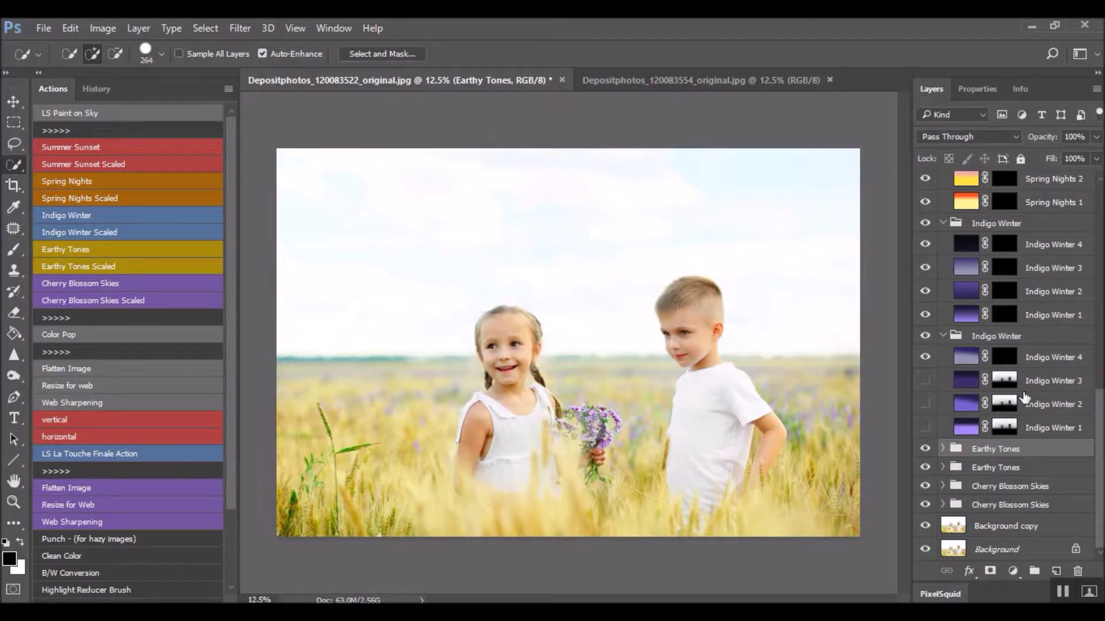
{"action": "left_click_drag", "start_coordinate": [1004, 381], "coordinate": [1004, 360]}
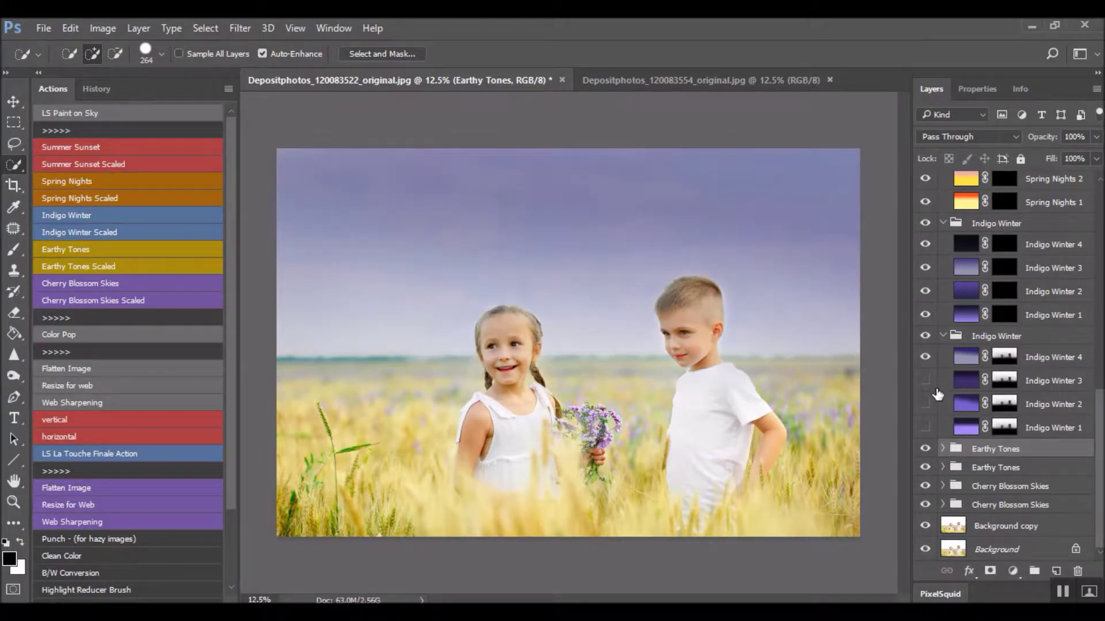
{"action": "left_click", "coordinate": [924, 358]}
{"action": "left_click_drag", "start_coordinate": [999, 361], "coordinate": [1004, 315]}
{"action": "left_click", "coordinate": [942, 336]}
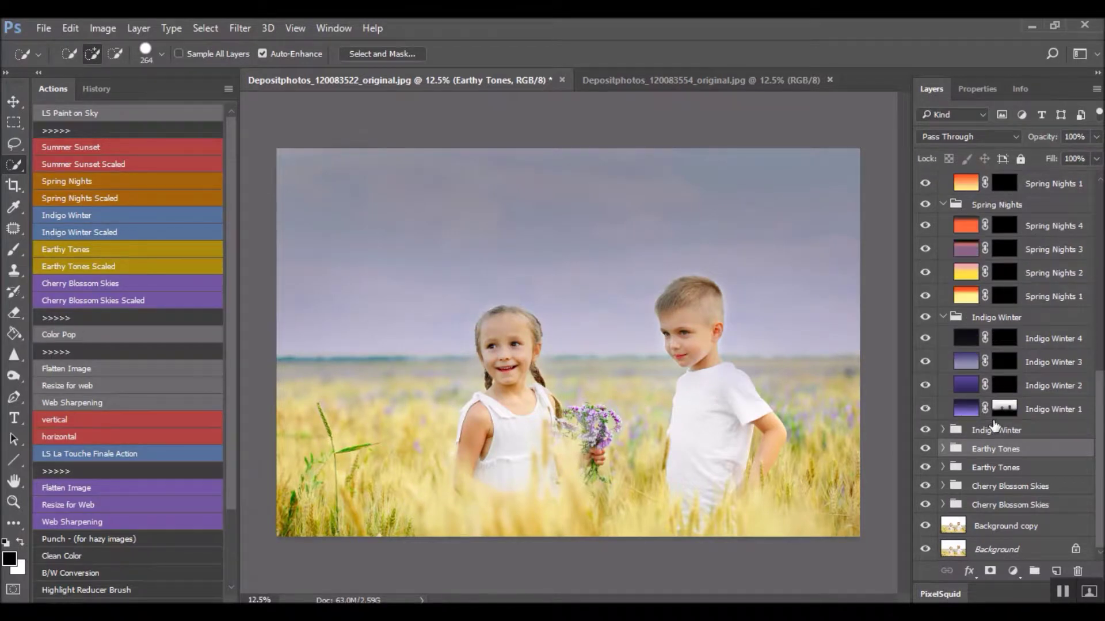
- Mask and hide the second group's Indigo Winter layers, then copy the mask onto Spring Nights 1
{"action": "left_click_drag", "start_coordinate": [1004, 408], "coordinate": [1004, 385]}
{"action": "left_click", "coordinate": [925, 409]}
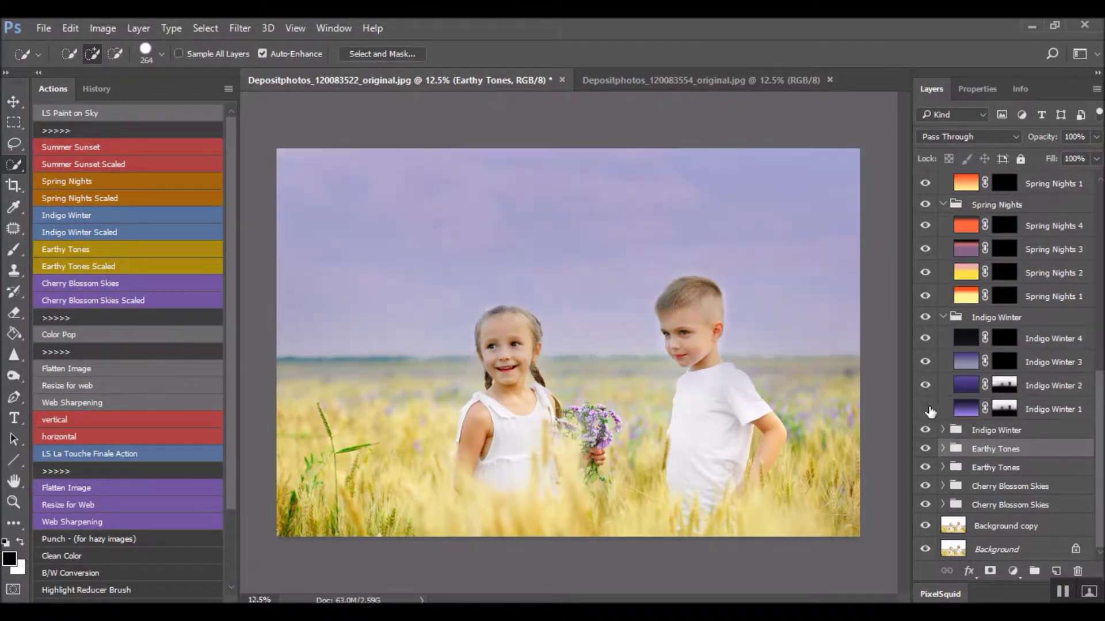
{"action": "left_click", "coordinate": [925, 385]}
{"action": "left_click_drag", "start_coordinate": [1010, 390], "coordinate": [1004, 340]}
{"action": "left_click", "coordinate": [925, 361]}
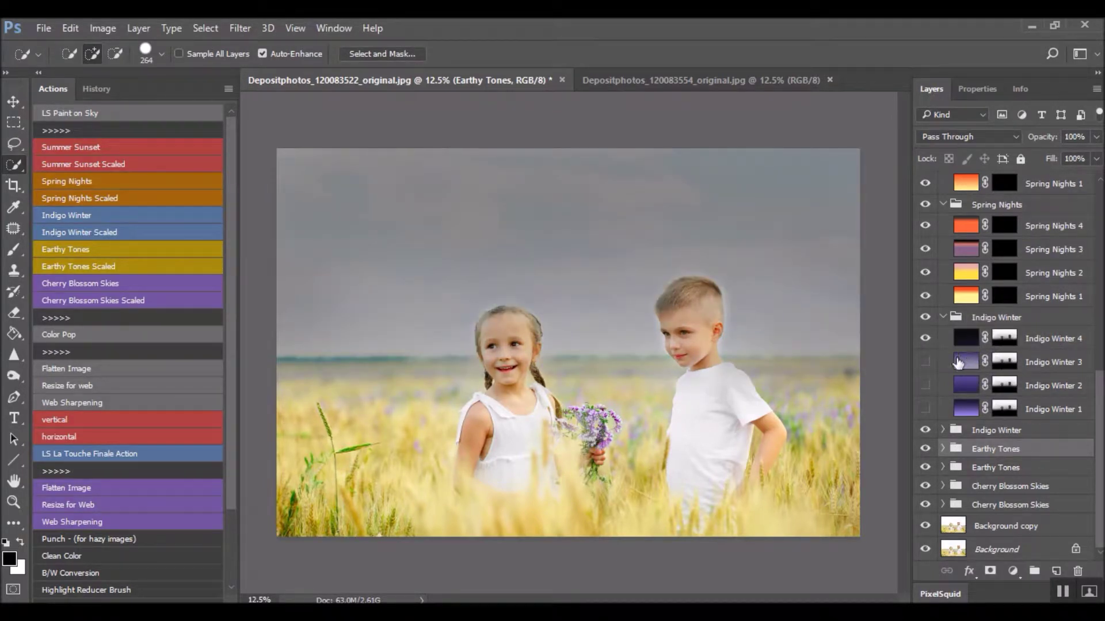
{"action": "left_click", "coordinate": [925, 338]}
{"action": "left_click_drag", "start_coordinate": [1004, 342], "coordinate": [1004, 296]}
{"action": "left_click", "coordinate": [941, 320]}
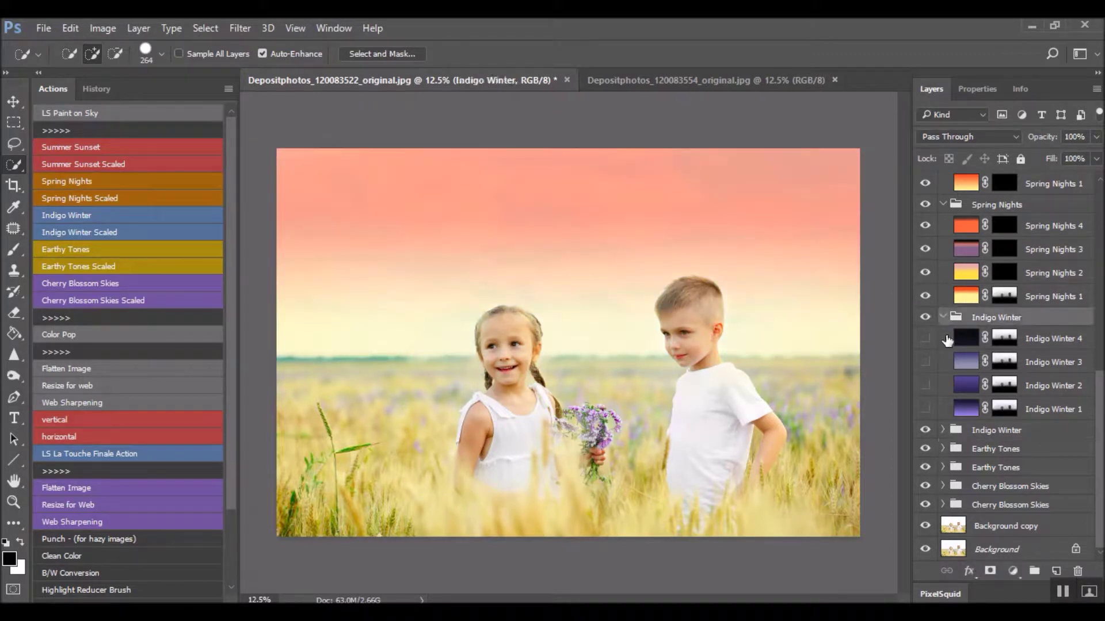
- Copy the sky mask onto Spring Nights 2, 3 and 4, hide all four, and pass it to upper Spring Nights 1
{"action": "left_click", "coordinate": [941, 319]}
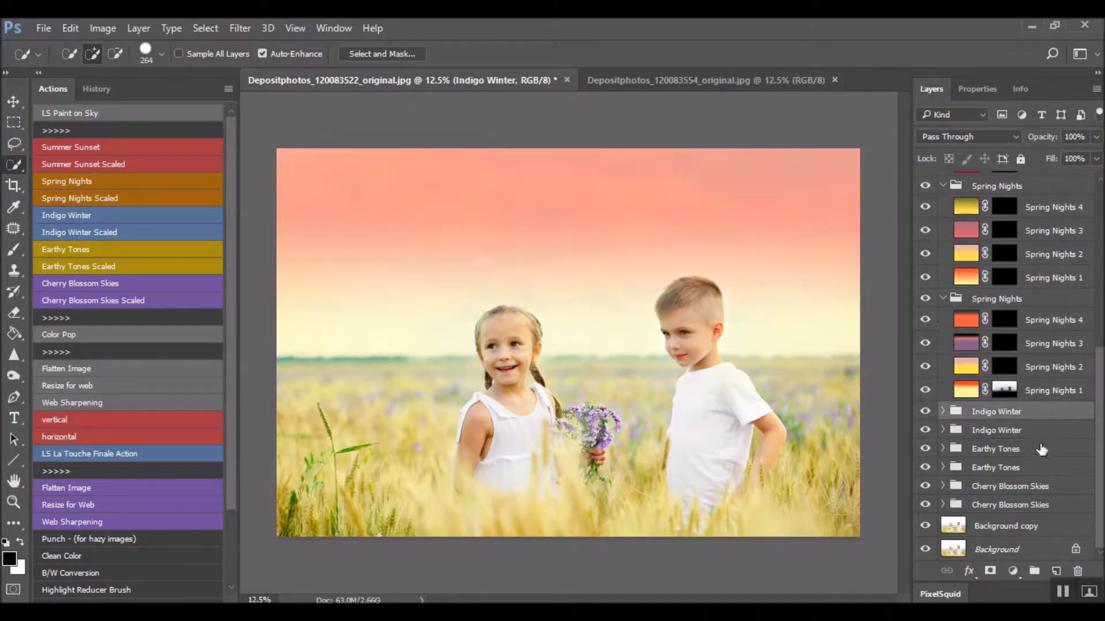
{"action": "left_click_drag", "start_coordinate": [1006, 390], "coordinate": [1011, 370]}
{"action": "left_click", "coordinate": [925, 391]}
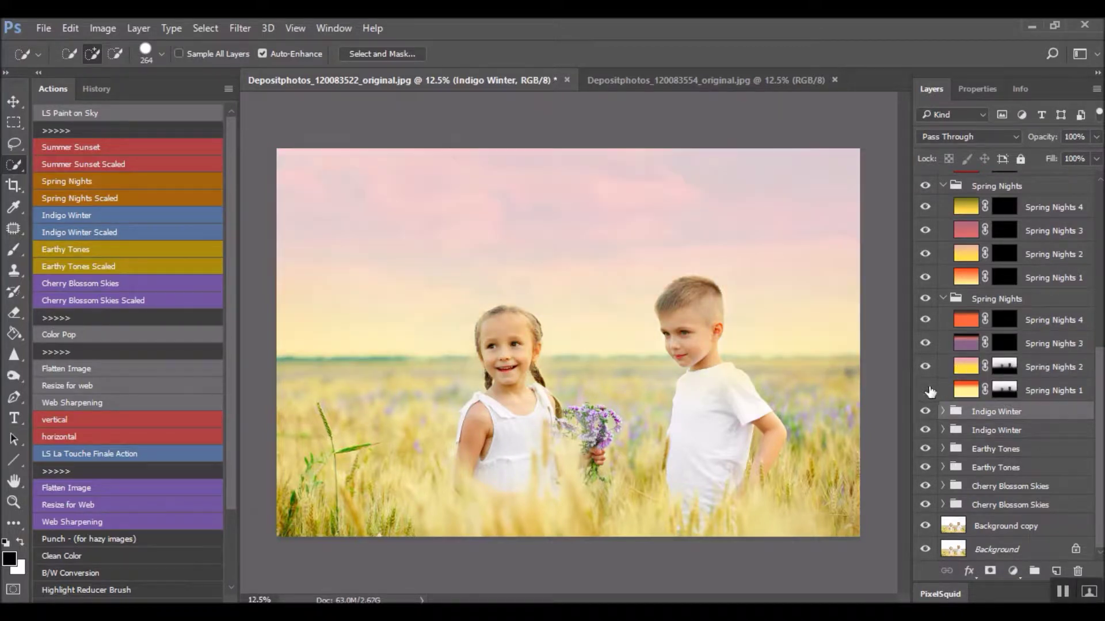
{"action": "left_click", "coordinate": [925, 367]}
{"action": "left_click_drag", "start_coordinate": [1004, 367], "coordinate": [1004, 345]}
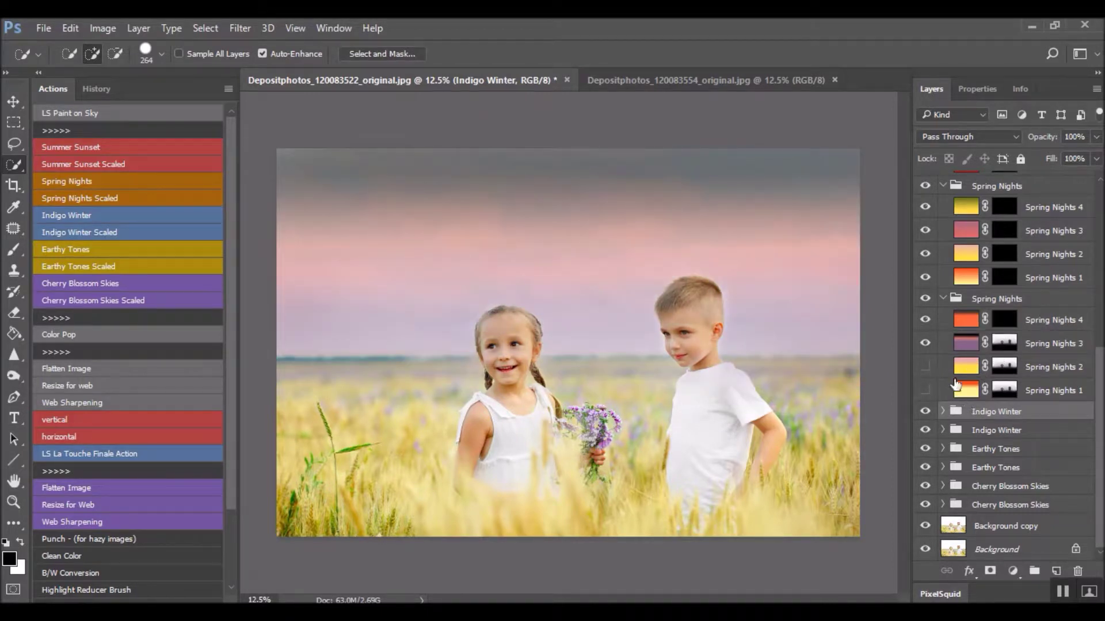
{"action": "left_click", "coordinate": [925, 343]}
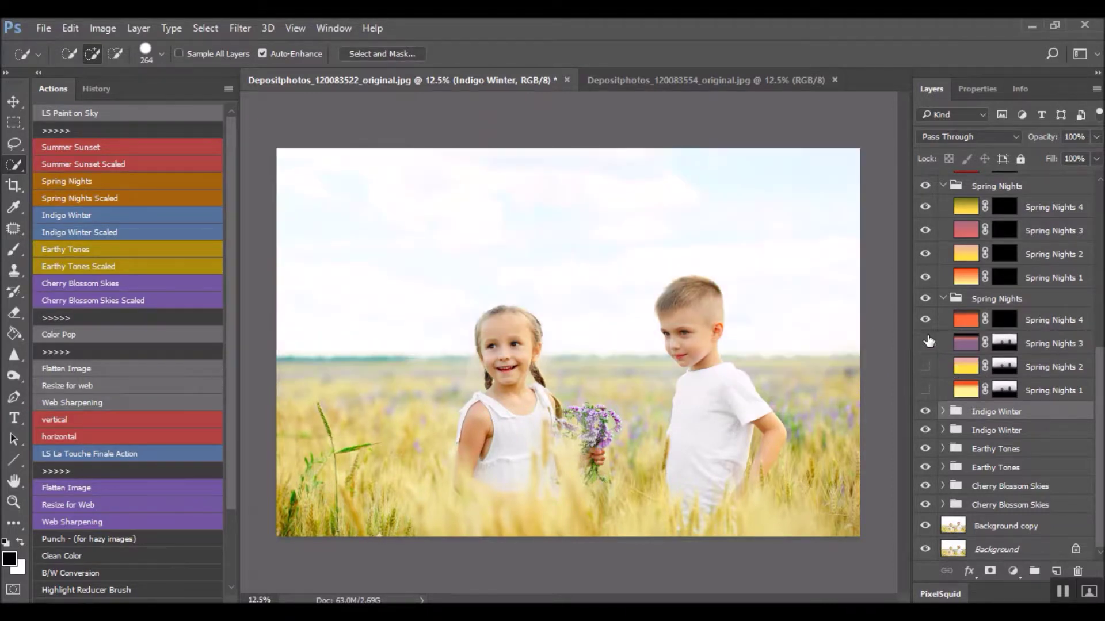
{"action": "left_click_drag", "start_coordinate": [1003, 344], "coordinate": [1012, 321]}
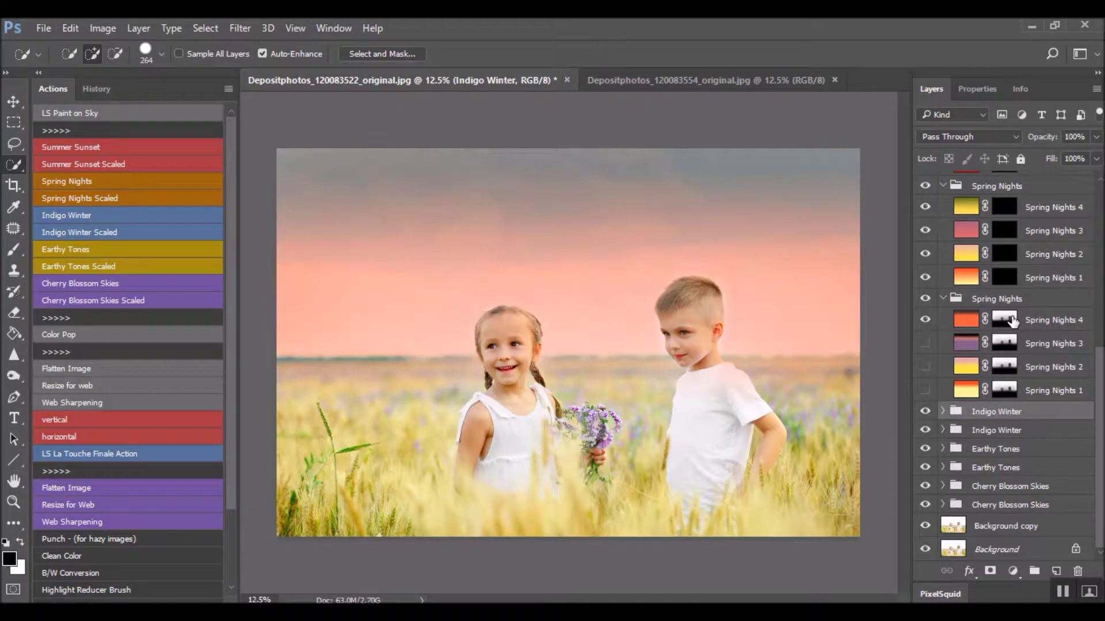
{"action": "left_click", "coordinate": [925, 320]}
{"action": "left_click_drag", "start_coordinate": [1012, 321], "coordinate": [1006, 280]}
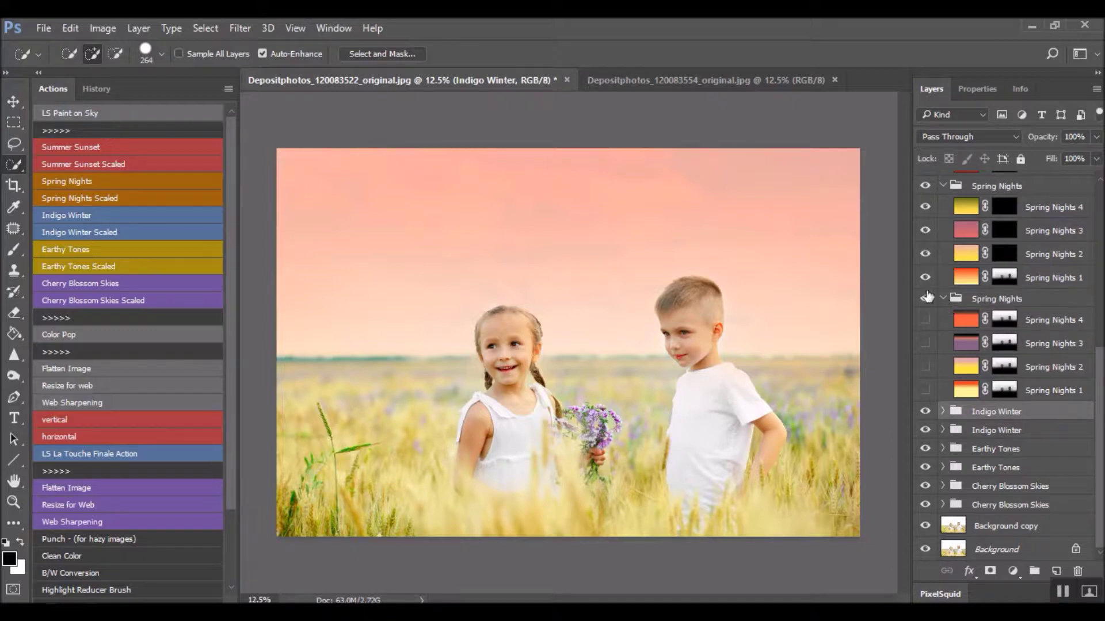
{"action": "left_click", "coordinate": [942, 300]}
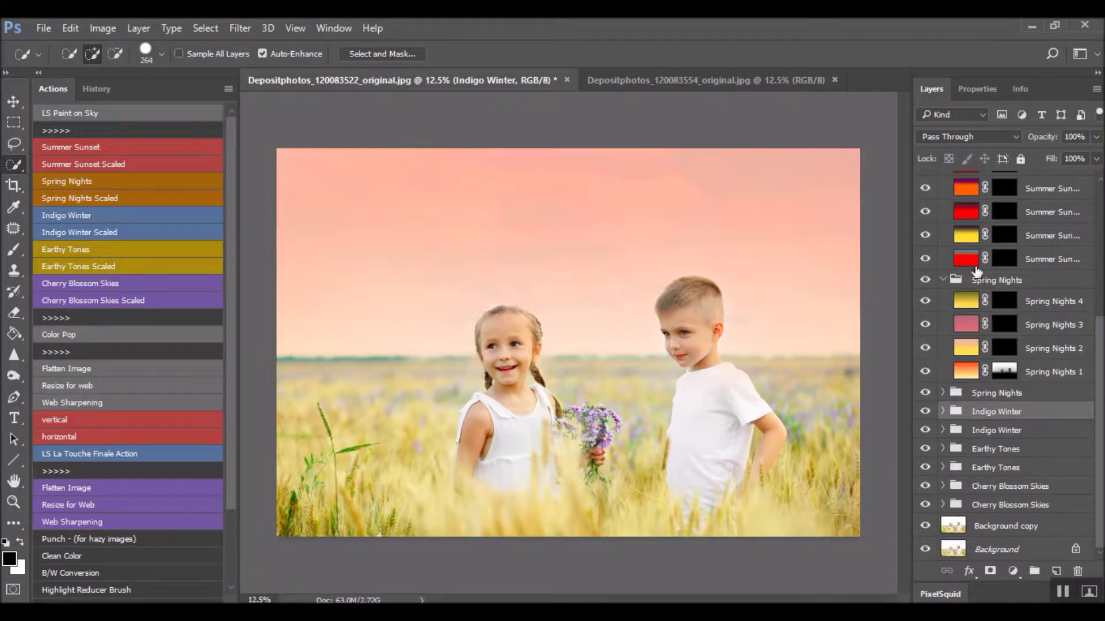
- Hide the upper Spring Nights layers, mask the bottom Summer Sunset layer, and delete the stray Spring Nights 4 copy
{"action": "scroll", "coordinate": [1004, 328], "scroll_direction": "up", "scroll_amount": 3}
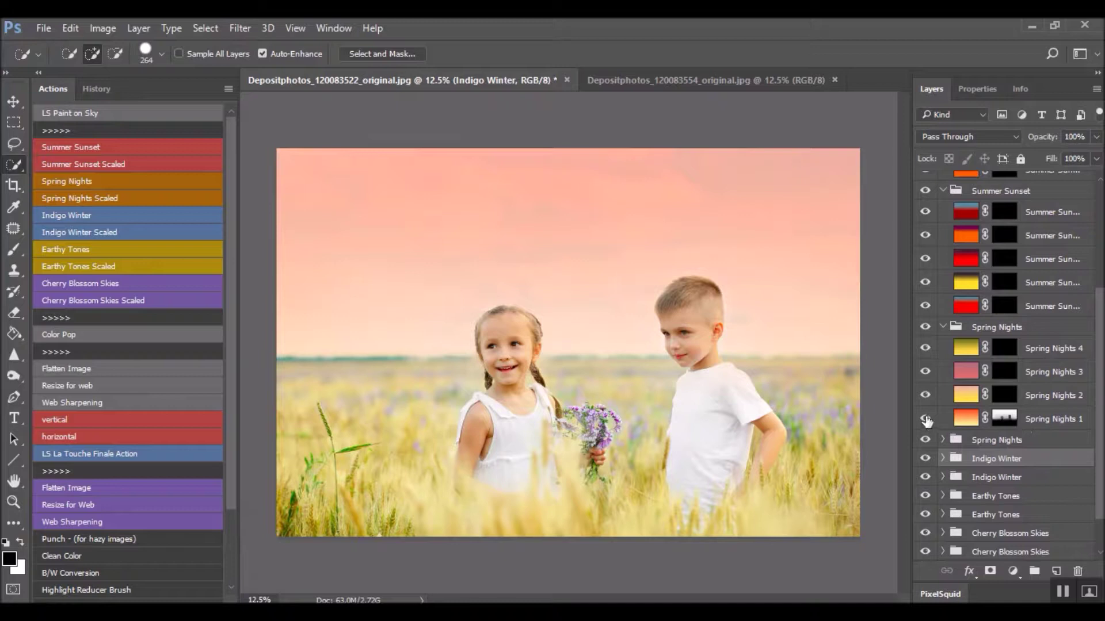
{"action": "left_click", "coordinate": [925, 419]}
{"action": "left_click_drag", "start_coordinate": [1007, 419], "coordinate": [1003, 348]}
{"action": "left_click", "coordinate": [925, 395]}
{"action": "left_click", "coordinate": [925, 371]}
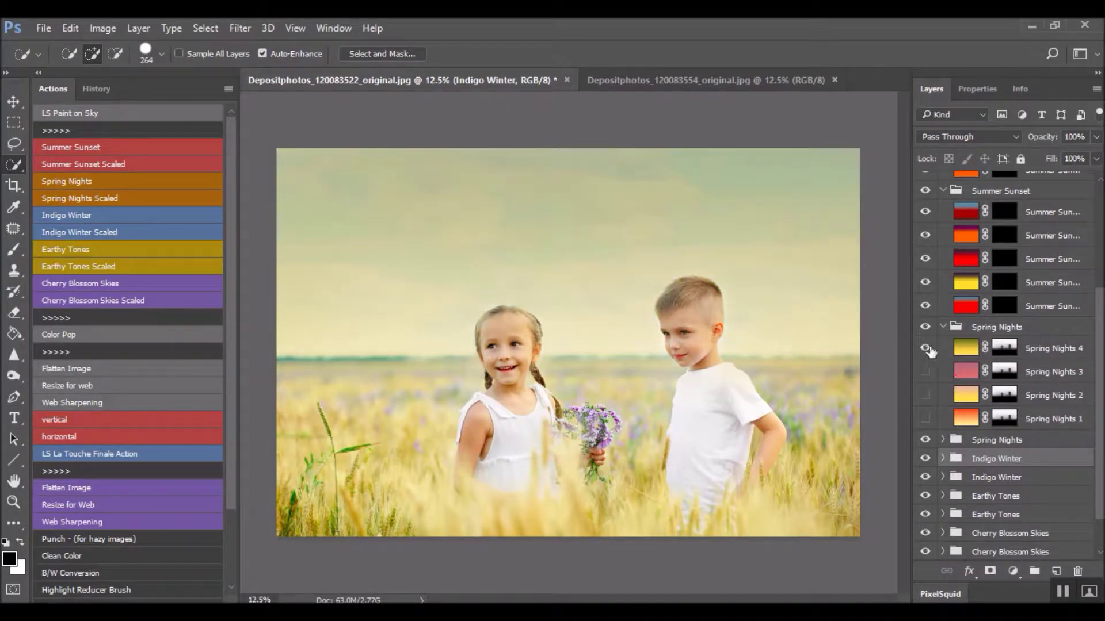
{"action": "left_click", "coordinate": [925, 348]}
{"action": "left_click", "coordinate": [942, 326]}
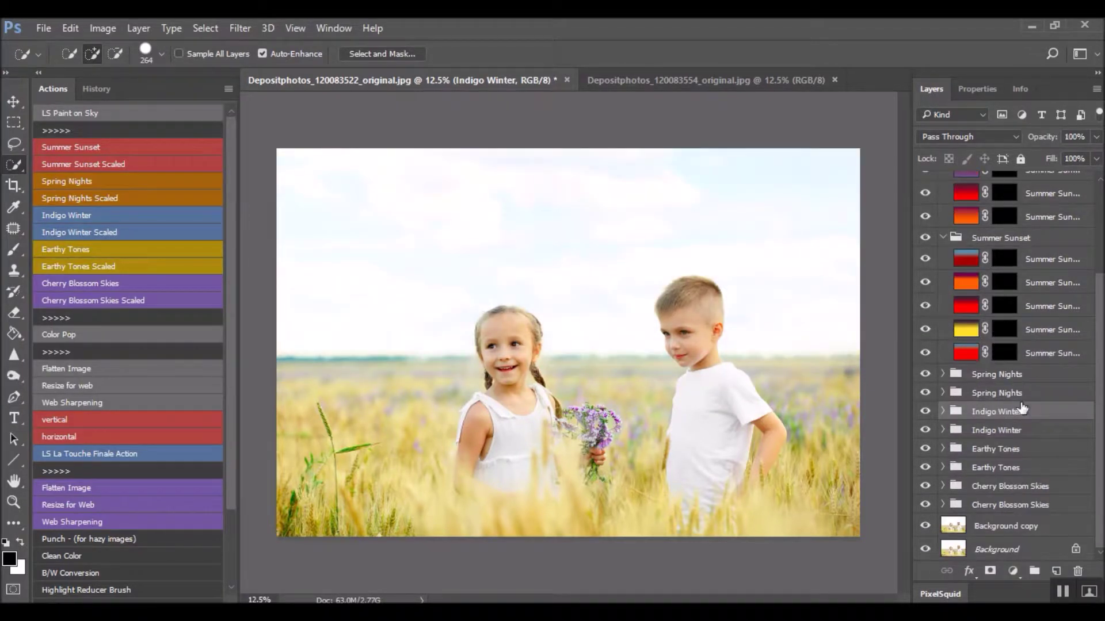
{"action": "left_click", "coordinate": [942, 374]}
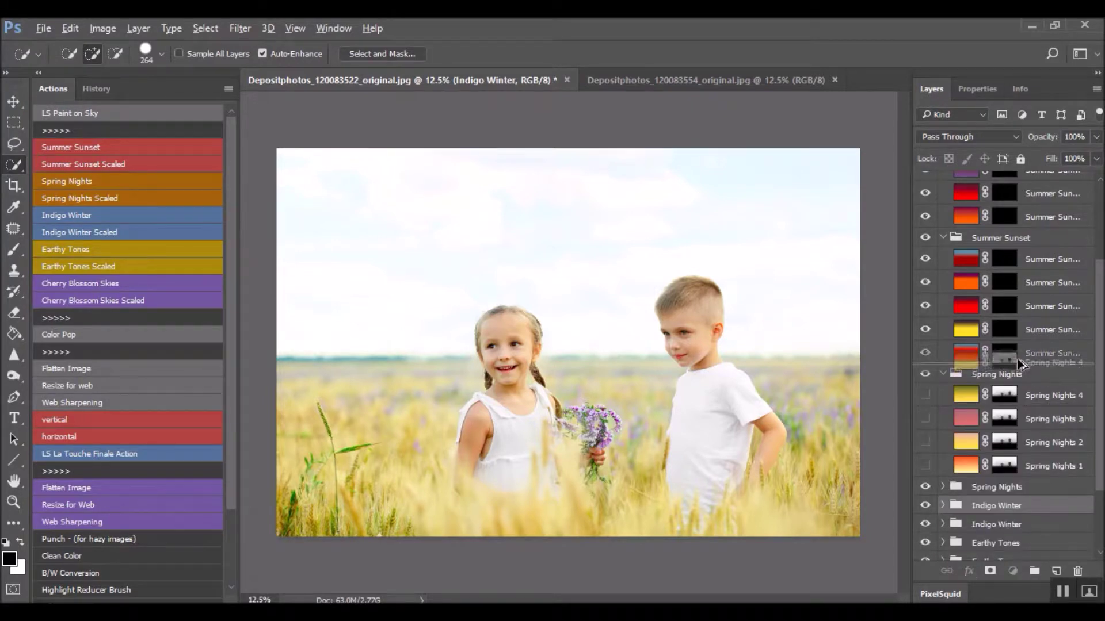
{"action": "left_click_drag", "start_coordinate": [1012, 352], "coordinate": [1017, 375]}
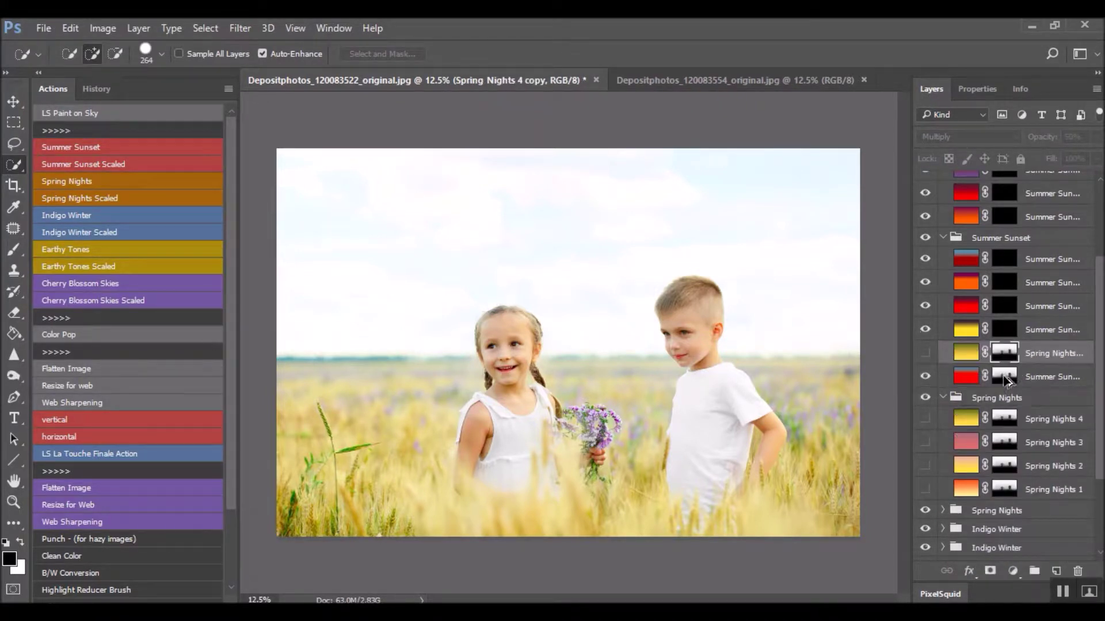
{"action": "key", "text": "Delete"}
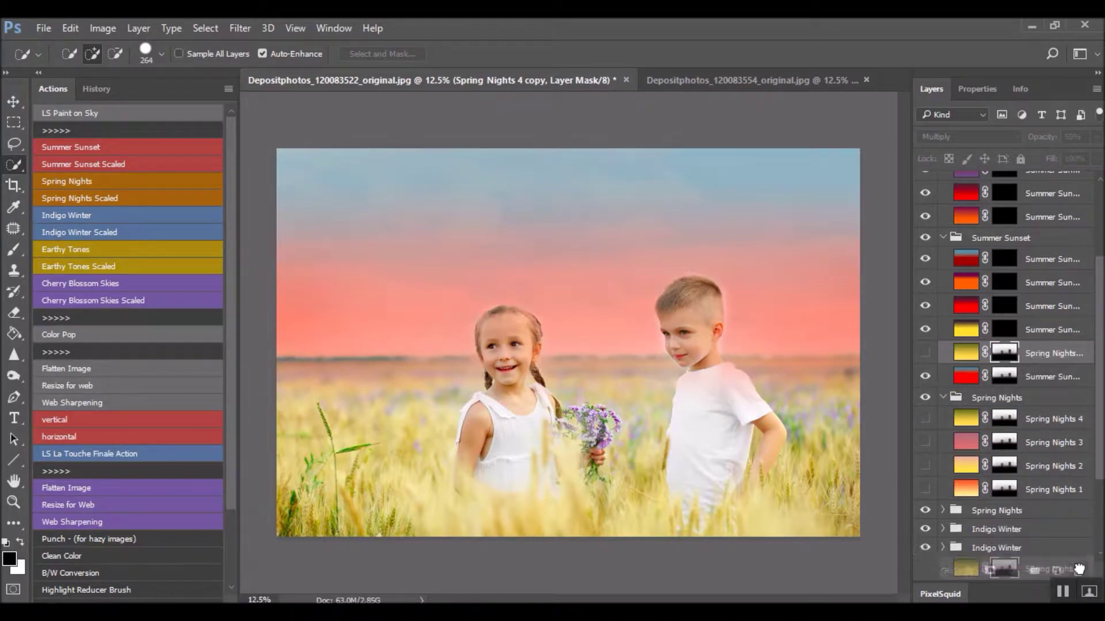
{"action": "left_click", "coordinate": [942, 374]}
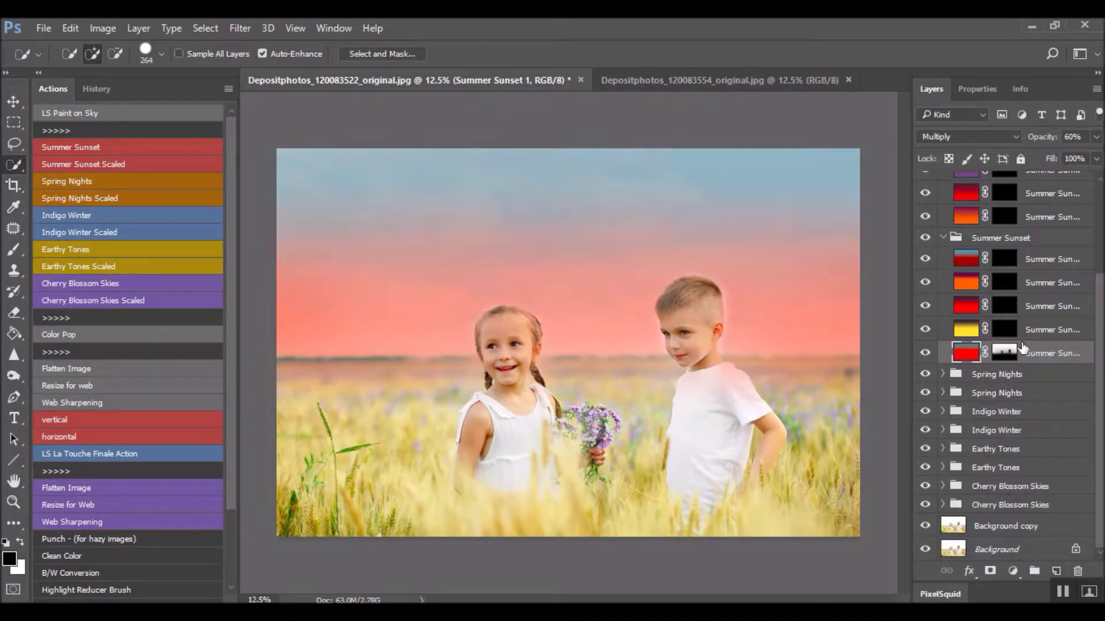
- Copy the horizon mask onto the yellow, red and orange Summer Sunset layers, hiding each
{"action": "left_click", "coordinate": [924, 354]}
{"action": "left_click_drag", "start_coordinate": [1012, 358], "coordinate": [1003, 331]}
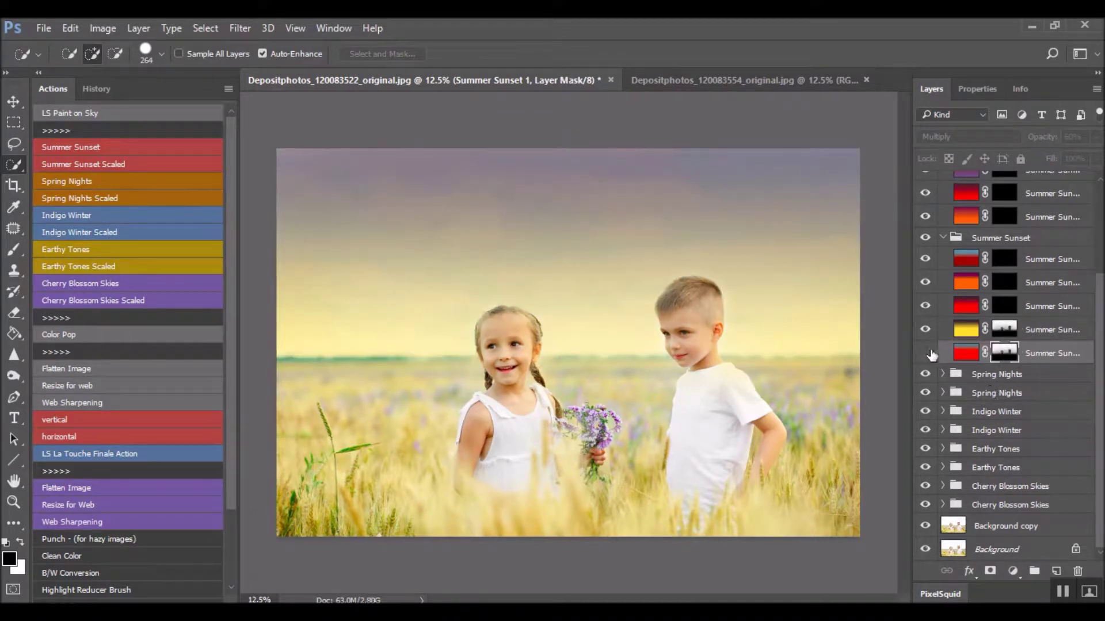
{"action": "left_click_drag", "start_coordinate": [1004, 330], "coordinate": [1004, 306]}
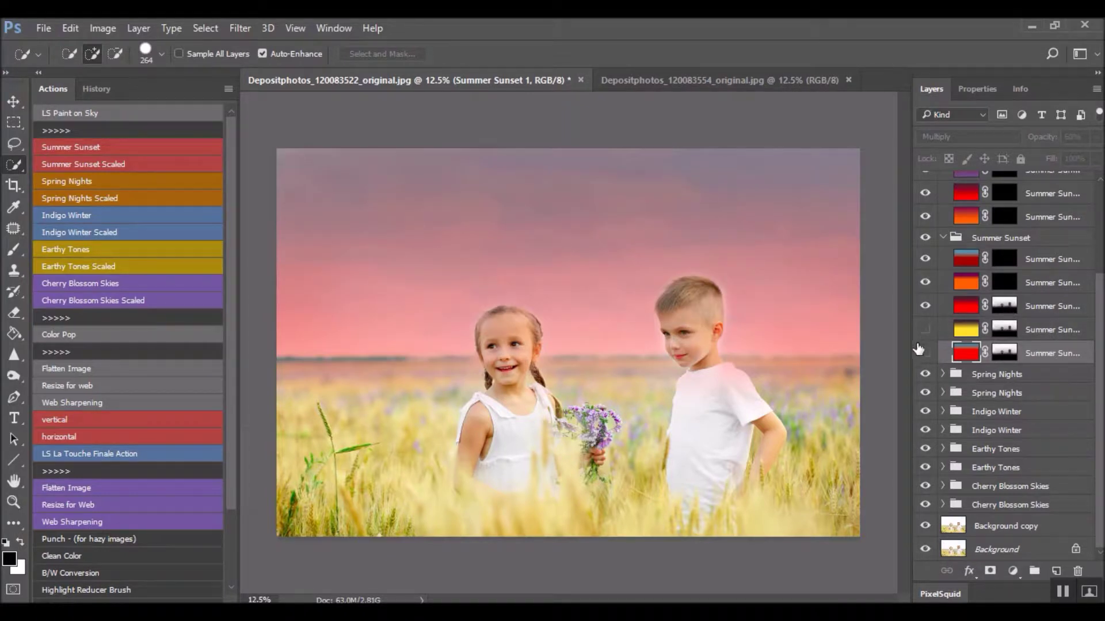
{"action": "left_click", "coordinate": [925, 306]}
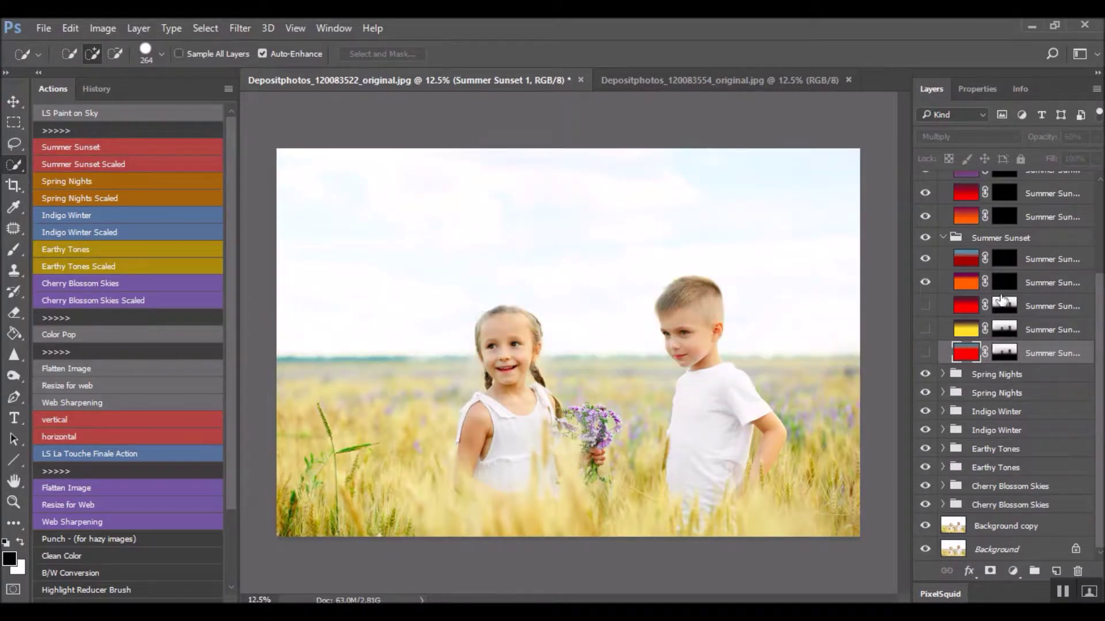
{"action": "left_click_drag", "start_coordinate": [1009, 283], "coordinate": [1009, 283]}
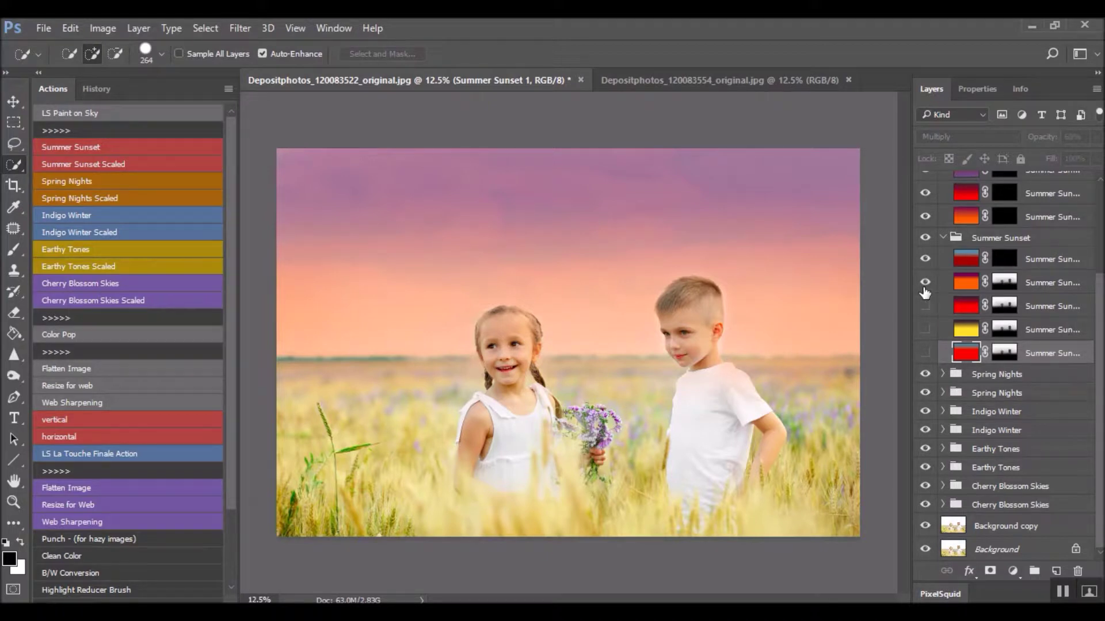
{"action": "left_click", "coordinate": [924, 282]}
{"action": "left_click_drag", "start_coordinate": [1004, 283], "coordinate": [1006, 259]}
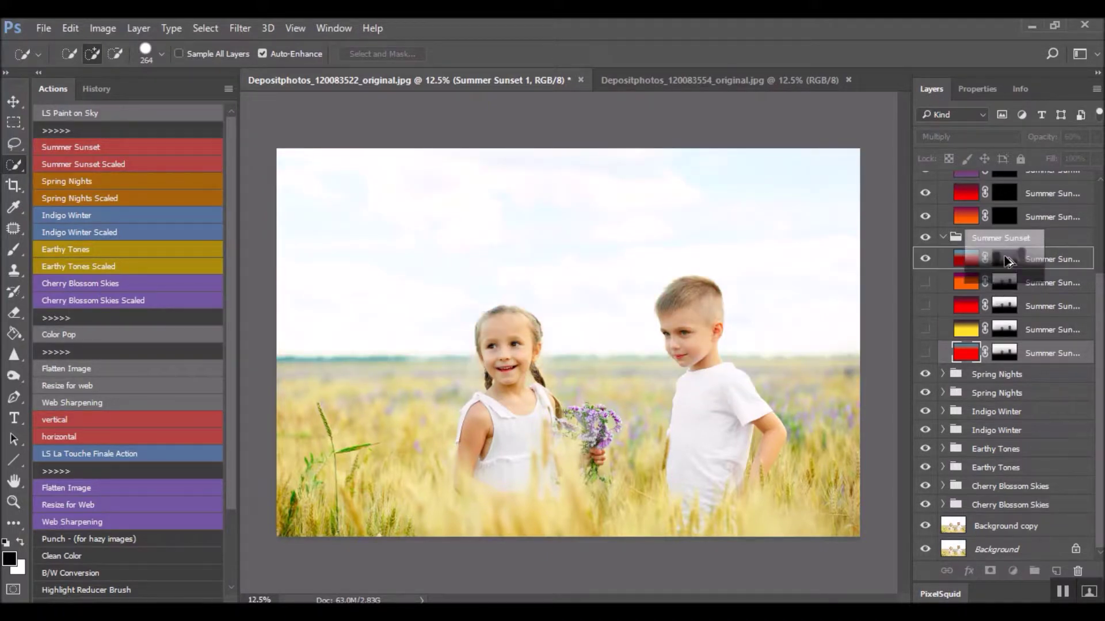
- Copy the horizon mask onto the orange and red Summer Sunset layers, hiding each one
{"action": "scroll", "coordinate": [978, 387], "scroll_direction": "up", "scroll_amount": 2}
{"action": "scroll", "coordinate": [978, 388], "scroll_direction": "up", "scroll_amount": 1}
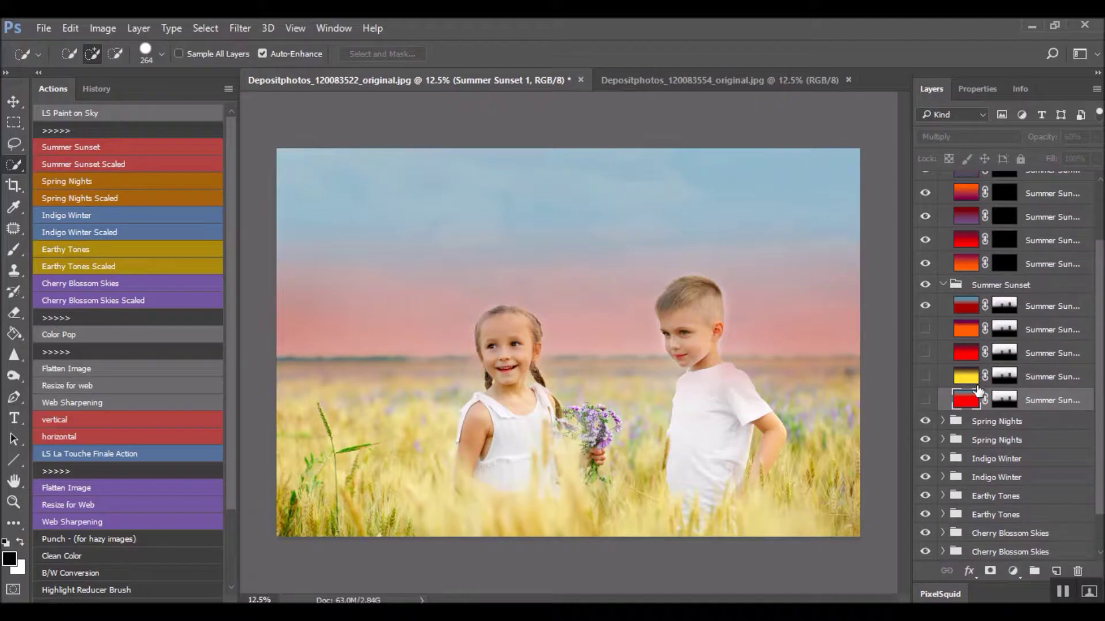
{"action": "scroll", "coordinate": [964, 335], "scroll_direction": "up", "scroll_amount": 2}
{"action": "left_click", "coordinate": [925, 353]}
{"action": "left_click_drag", "start_coordinate": [1004, 352], "coordinate": [1006, 313]}
{"action": "scroll", "coordinate": [1010, 345], "scroll_direction": "up", "scroll_amount": 1}
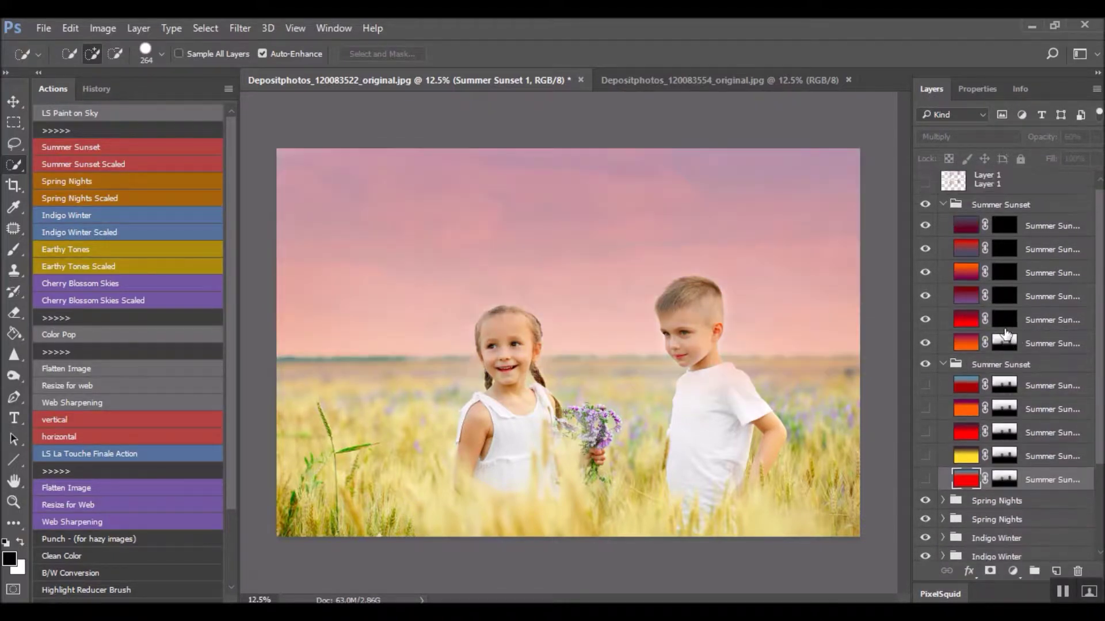
{"action": "left_click", "coordinate": [925, 345]}
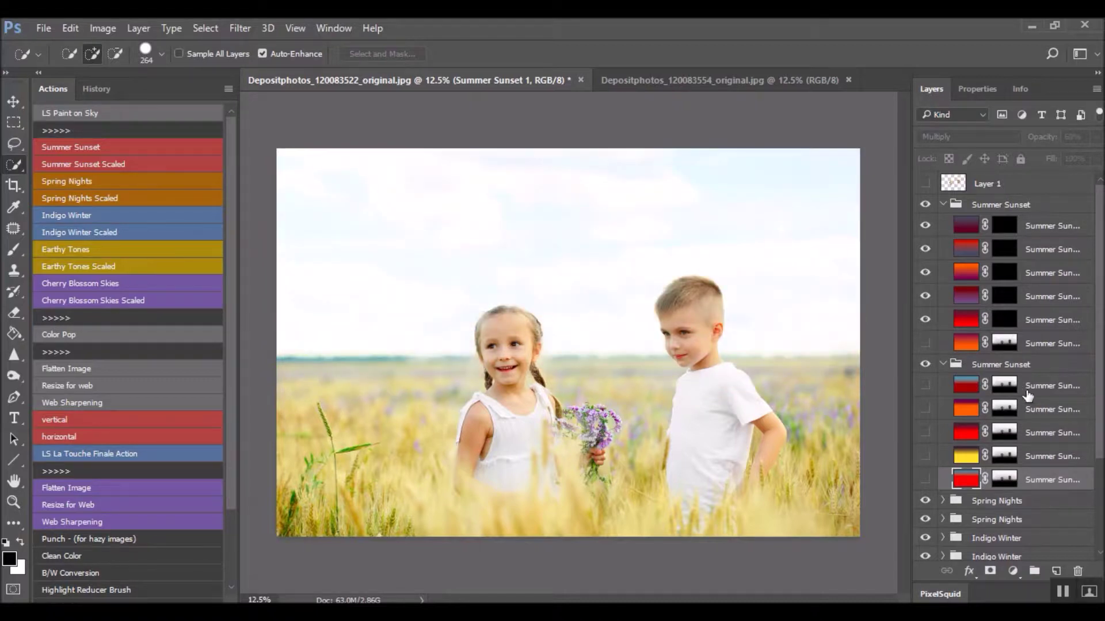
{"action": "left_click_drag", "start_coordinate": [1011, 343], "coordinate": [1005, 320]}
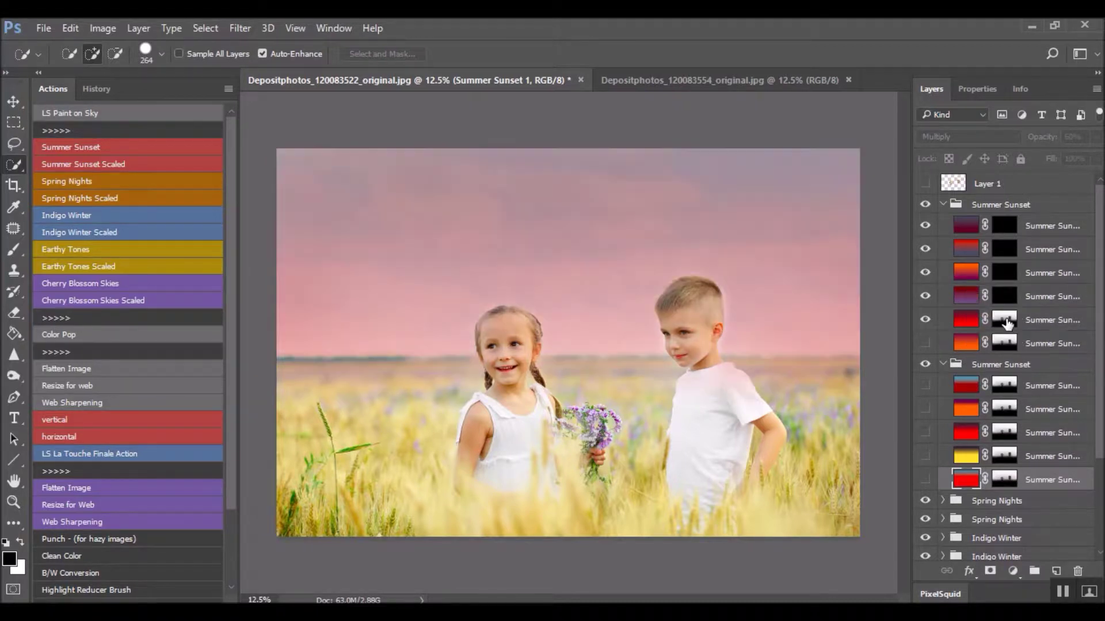
{"action": "left_click", "coordinate": [925, 320]}
- Mask and hide the upper Summer Sunset layers, then show the blue-to-pink layer and load its mask
{"action": "left_click_drag", "start_coordinate": [1004, 319], "coordinate": [1002, 279]}
{"action": "left_click", "coordinate": [925, 297]}
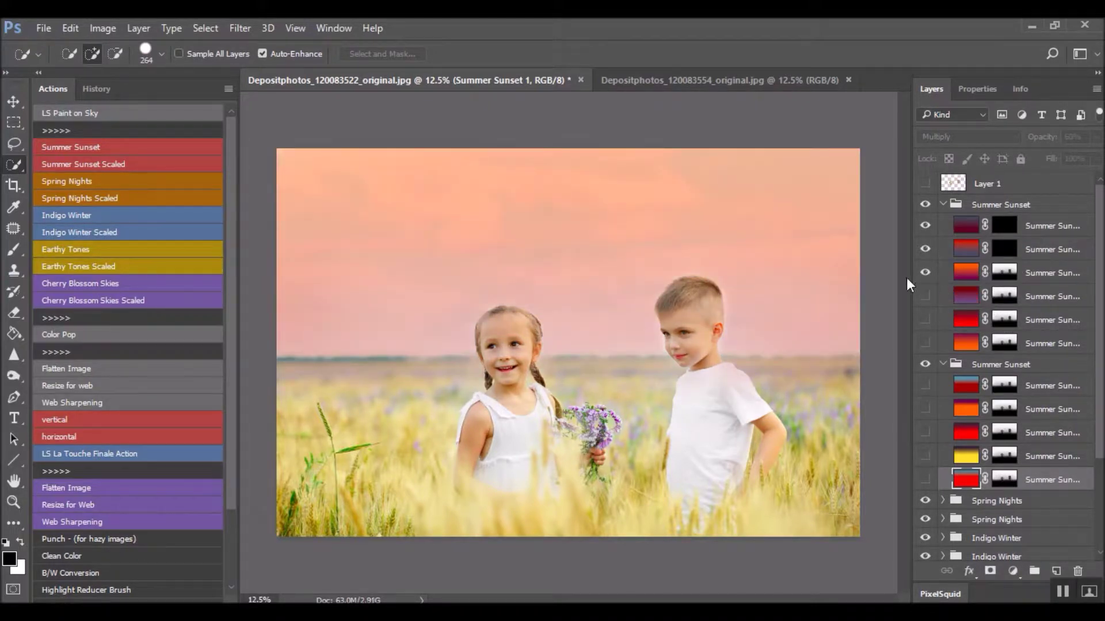
{"action": "left_click", "coordinate": [926, 273]}
{"action": "left_click_drag", "start_coordinate": [1005, 275], "coordinate": [1002, 226]}
{"action": "left_click", "coordinate": [926, 250]}
{"action": "left_click", "coordinate": [925, 226]}
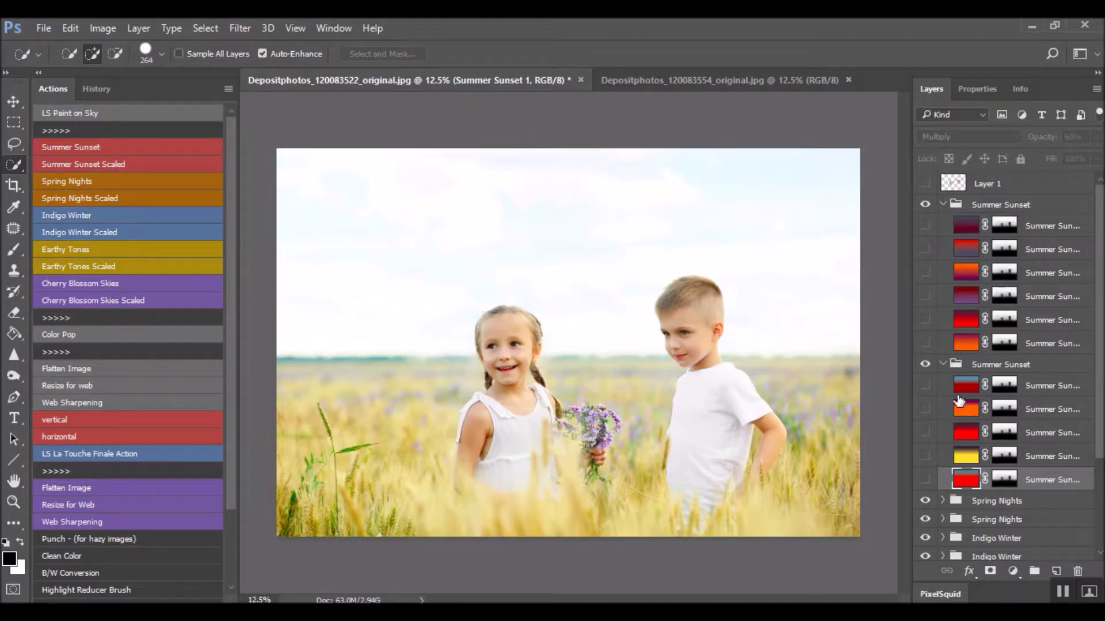
{"action": "left_click", "coordinate": [921, 385]}
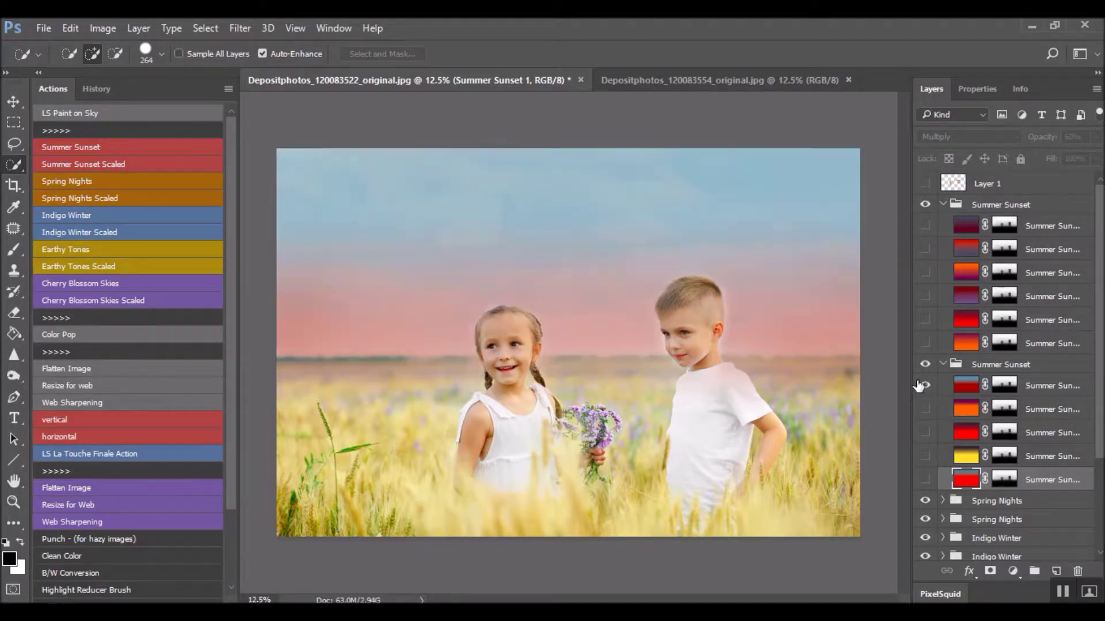
{"action": "left_click", "coordinate": [1007, 391], "text": "ctrl"}
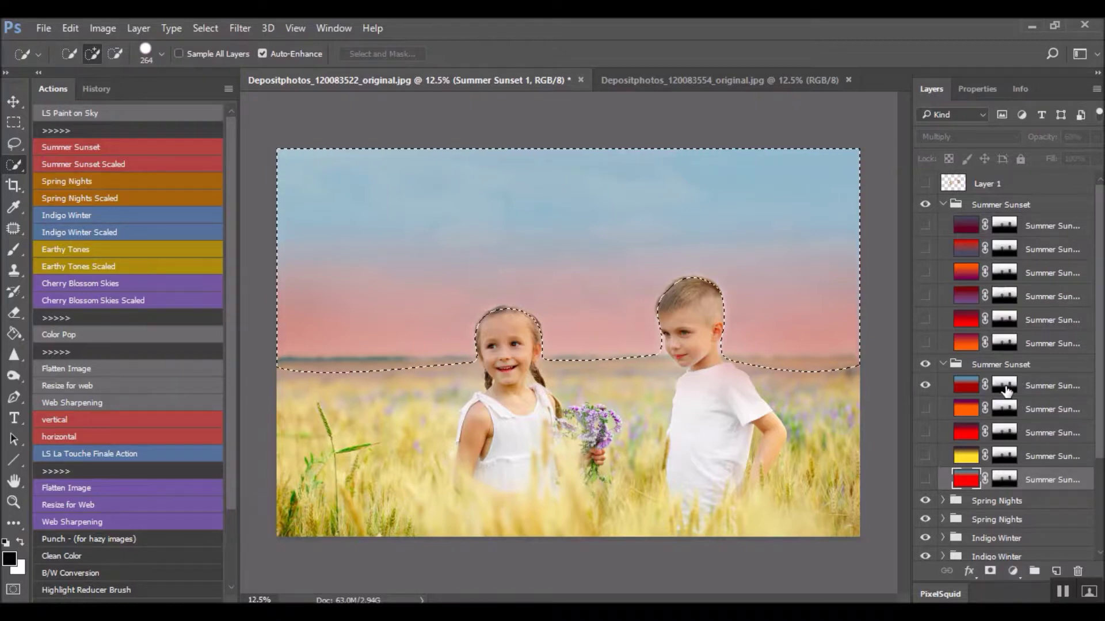
- Deselect, check the Summer Sunset 5 mask in Properties, and view the mask alone in grayscale
{"action": "key", "text": "ctrl+d"}
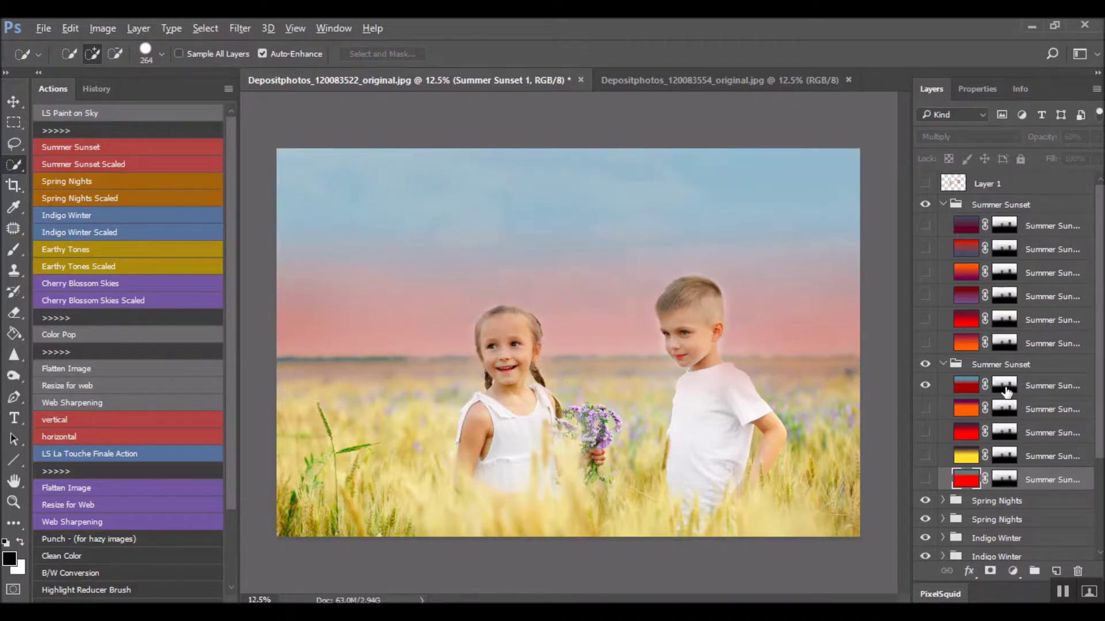
{"action": "left_click", "coordinate": [1007, 393]}
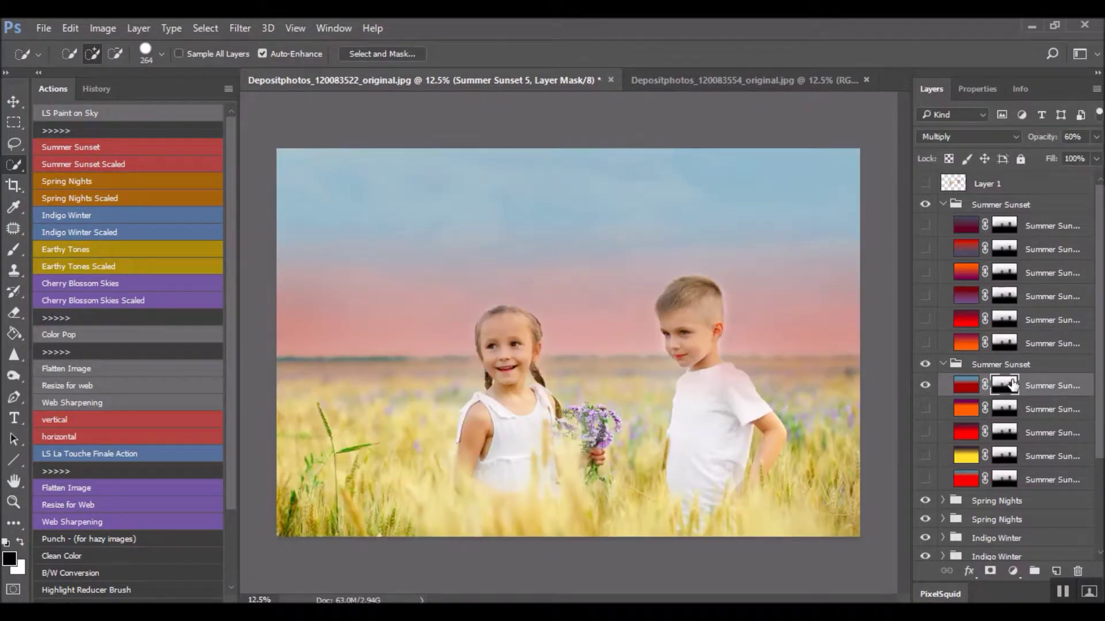
{"action": "double_click", "coordinate": [1009, 390]}
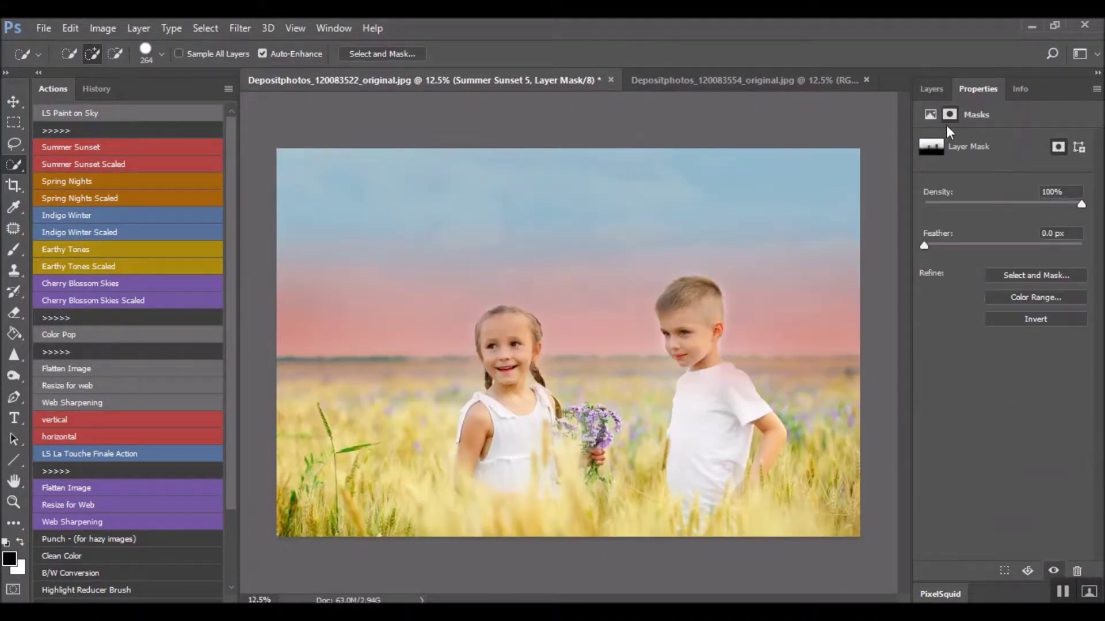
{"action": "left_click", "coordinate": [931, 89]}
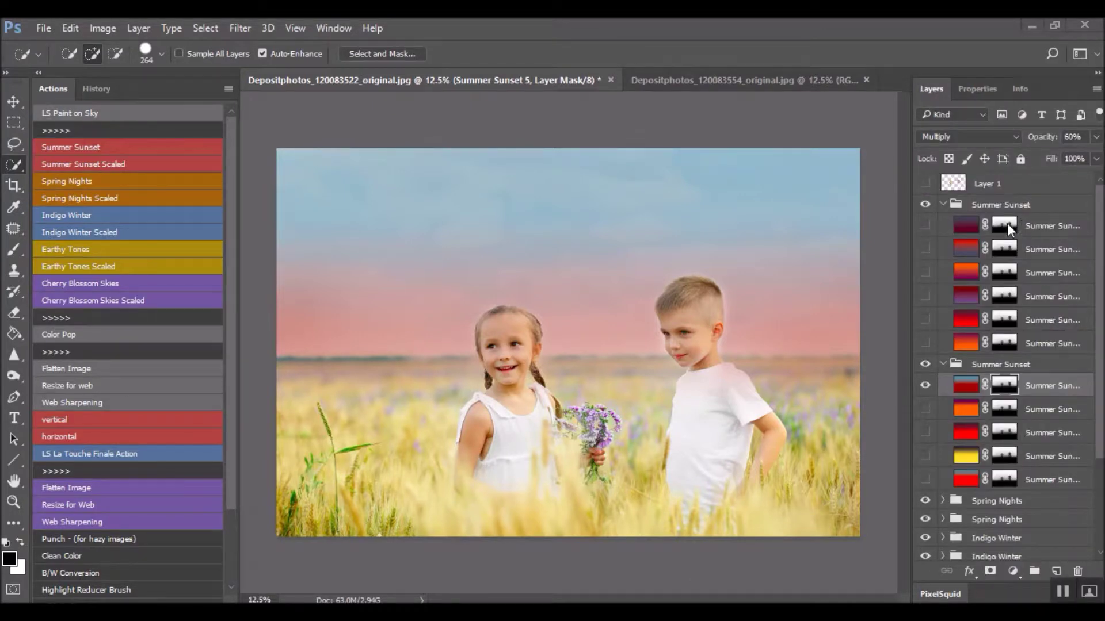
{"action": "left_click", "coordinate": [1005, 393], "text": "alt"}
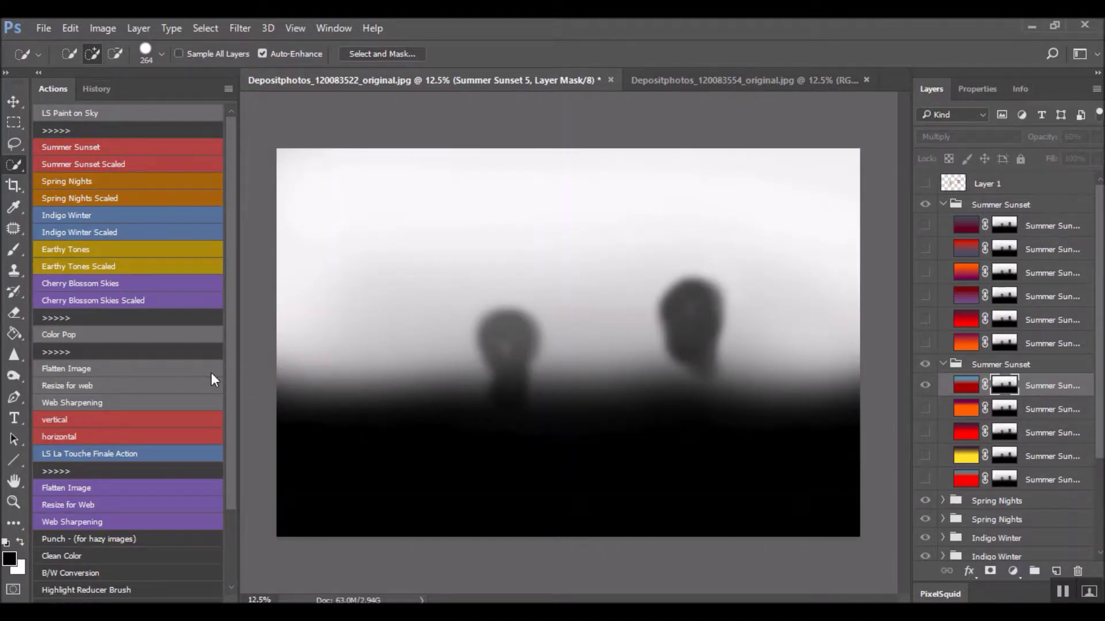
- Paint the mask white over both children's heads with a size-696 brush
{"action": "left_click", "coordinate": [14, 249]}
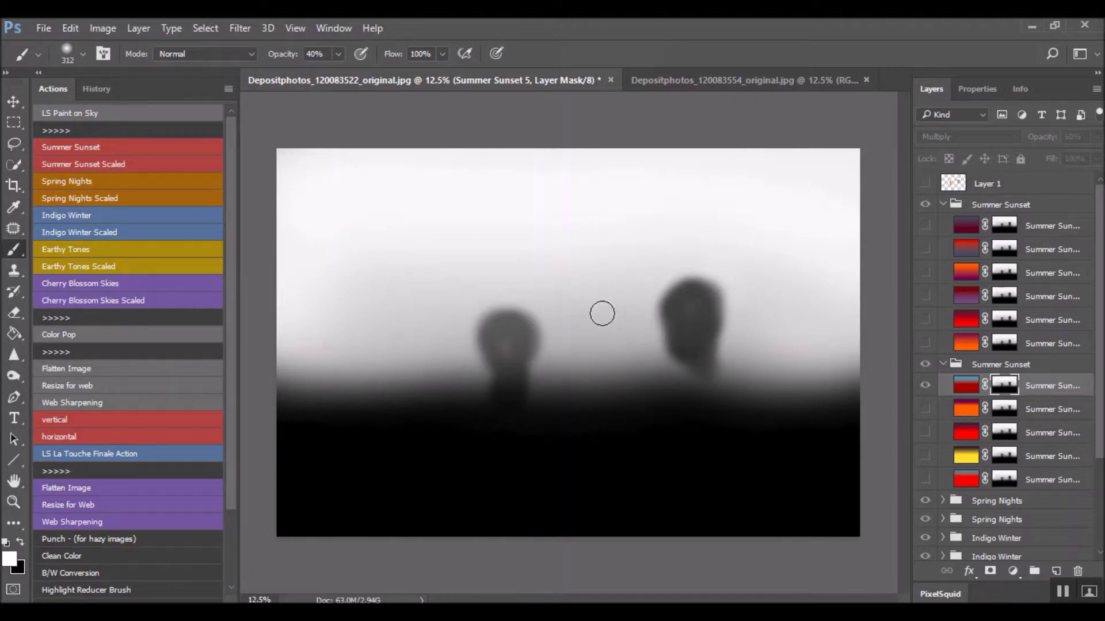
{"action": "left_click_drag", "start_coordinate": [611, 297], "coordinate": [633, 305]}
{"action": "mouse_move", "coordinate": [533, 261]}
{"action": "left_mouse_down"}
{"action": "mouse_move", "coordinate": [470, 334]}
{"action": "mouse_move", "coordinate": [474, 326]}
{"action": "mouse_move", "coordinate": [508, 345]}
{"action": "mouse_move", "coordinate": [719, 322]}
{"action": "mouse_move", "coordinate": [681, 320]}
{"action": "mouse_move", "coordinate": [695, 338]}
{"action": "mouse_move", "coordinate": [666, 271]}
{"action": "mouse_move", "coordinate": [728, 283]}
{"action": "mouse_move", "coordinate": [695, 286]}
{"action": "mouse_move", "coordinate": [678, 323]}
{"action": "mouse_move", "coordinate": [697, 321]}
{"action": "mouse_move", "coordinate": [680, 333]}
{"action": "mouse_move", "coordinate": [680, 303]}
{"action": "mouse_move", "coordinate": [459, 333]}
{"action": "mouse_move", "coordinate": [517, 346]}
{"action": "left_mouse_up"}
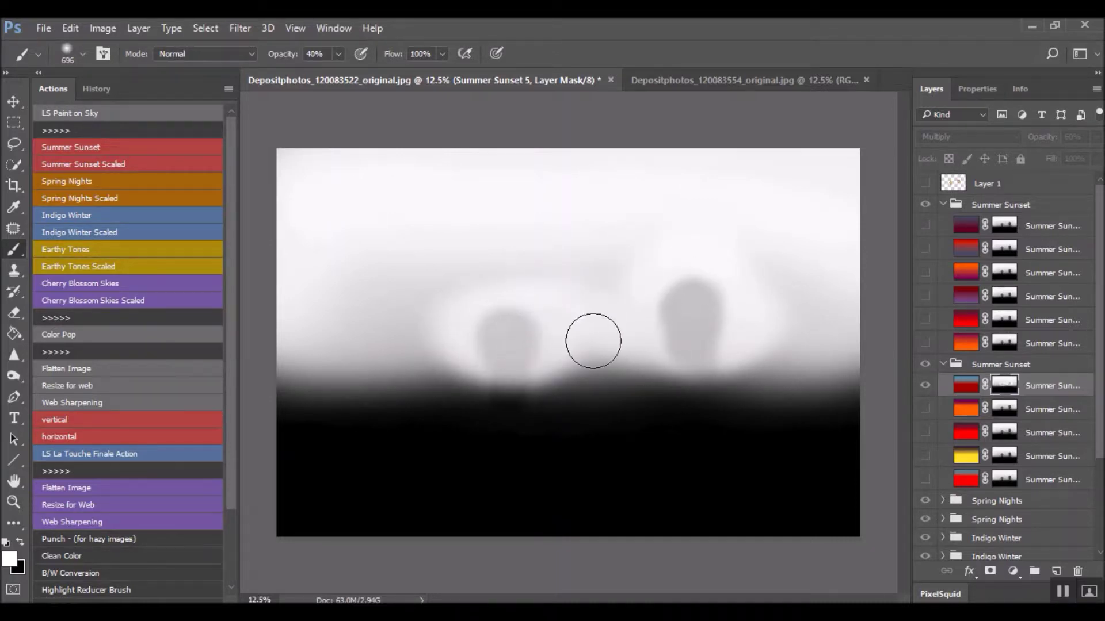
{"action": "mouse_move", "coordinate": [646, 286]}
{"action": "left_mouse_down"}
{"action": "mouse_move", "coordinate": [732, 268]}
{"action": "mouse_move", "coordinate": [681, 313]}
{"action": "mouse_move", "coordinate": [697, 324]}
{"action": "mouse_move", "coordinate": [540, 301]}
{"action": "mouse_move", "coordinate": [439, 330]}
{"action": "mouse_move", "coordinate": [254, 342]}
{"action": "mouse_move", "coordinate": [612, 326]}
{"action": "mouse_move", "coordinate": [521, 354]}
{"action": "mouse_move", "coordinate": [814, 318]}
{"action": "mouse_move", "coordinate": [700, 367]}
{"action": "mouse_move", "coordinate": [834, 351]}
{"action": "left_mouse_up"}
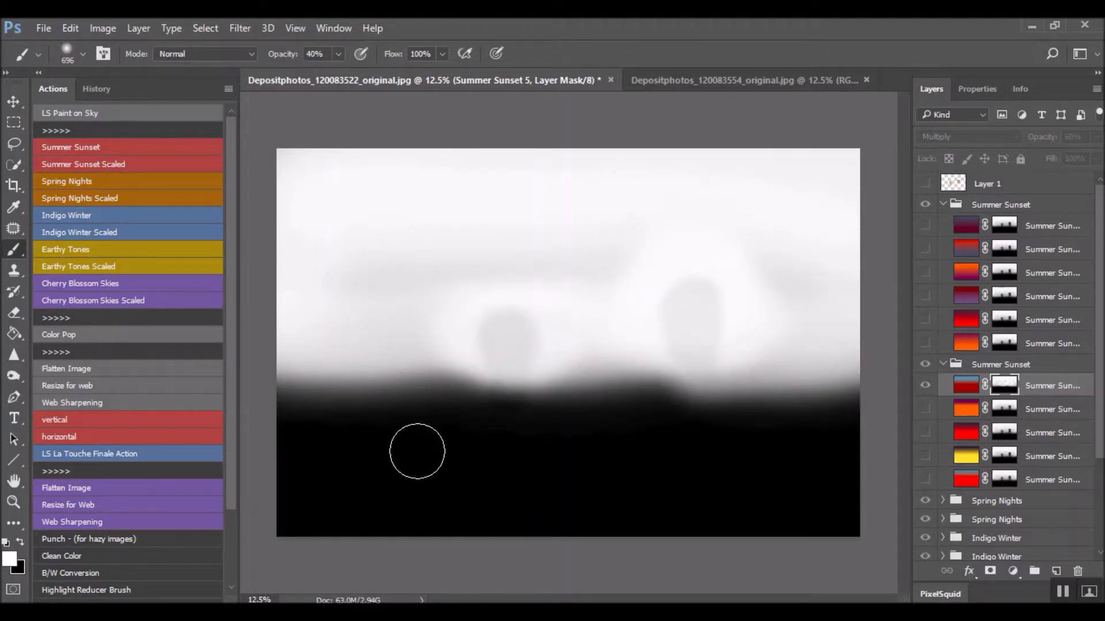
- Paint black along the full-width horizon, set brush opacity to 30%, and return to the colour view
{"action": "key", "text": "x"}
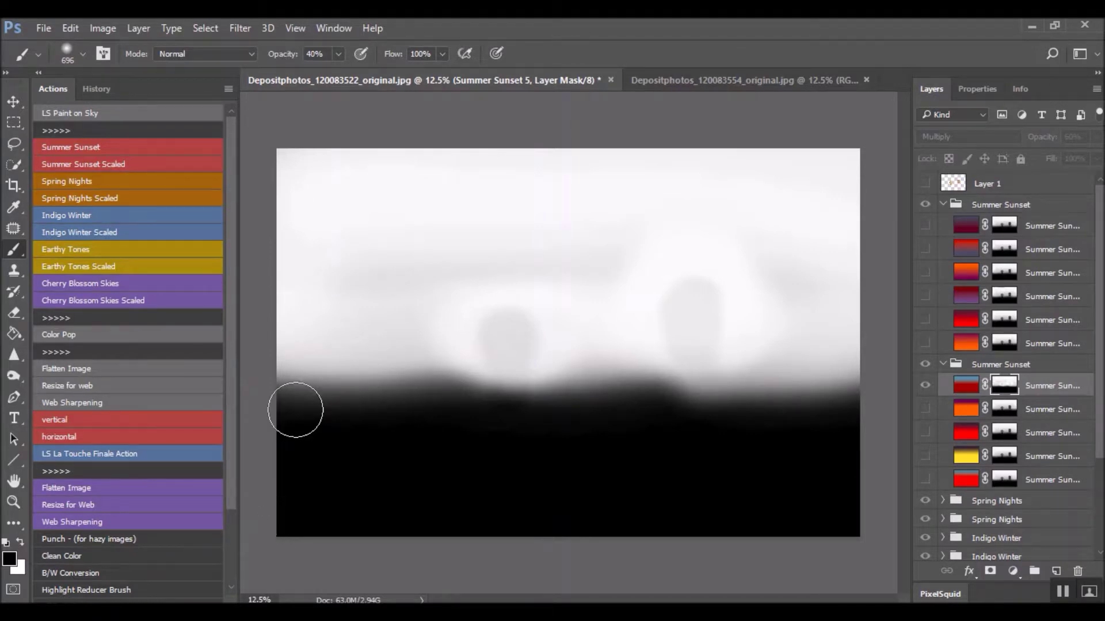
{"action": "mouse_move", "coordinate": [278, 414]}
{"action": "left_mouse_down"}
{"action": "mouse_move", "coordinate": [673, 446]}
{"action": "mouse_move", "coordinate": [913, 443]}
{"action": "mouse_move", "coordinate": [360, 405]}
{"action": "mouse_move", "coordinate": [322, 427]}
{"action": "mouse_move", "coordinate": [281, 414]}
{"action": "mouse_move", "coordinate": [735, 447]}
{"action": "mouse_move", "coordinate": [828, 428]}
{"action": "mouse_move", "coordinate": [323, 395]}
{"action": "mouse_move", "coordinate": [315, 424]}
{"action": "mouse_move", "coordinate": [822, 409]}
{"action": "left_mouse_up"}
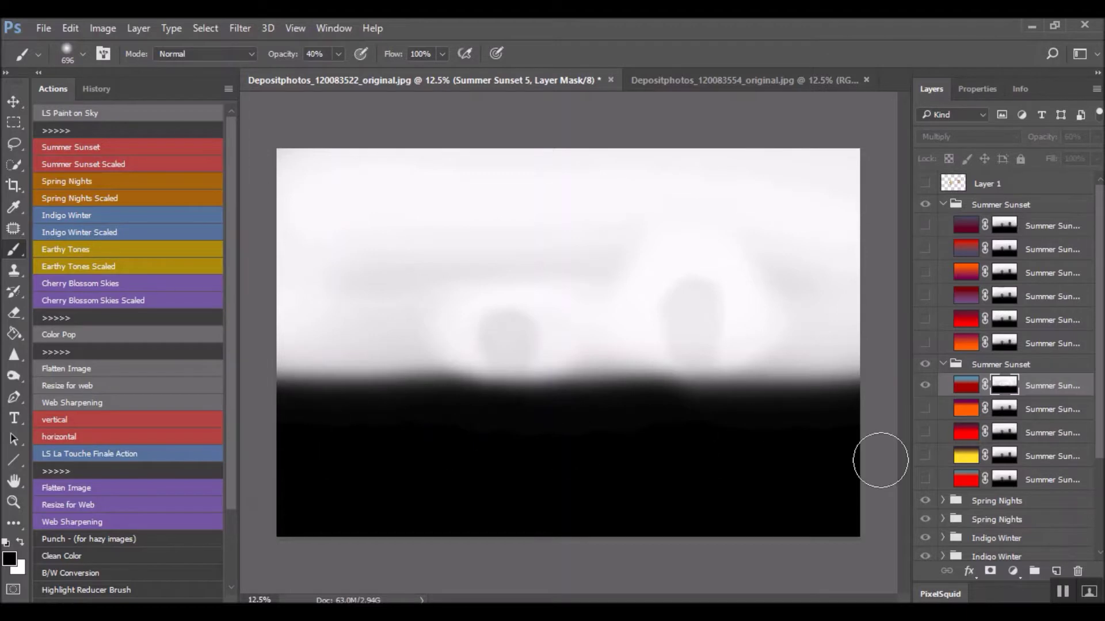
{"action": "mouse_move", "coordinate": [840, 409]}
{"action": "left_mouse_down"}
{"action": "mouse_move", "coordinate": [754, 402]}
{"action": "mouse_move", "coordinate": [217, 424]}
{"action": "mouse_move", "coordinate": [898, 420]}
{"action": "left_mouse_up"}
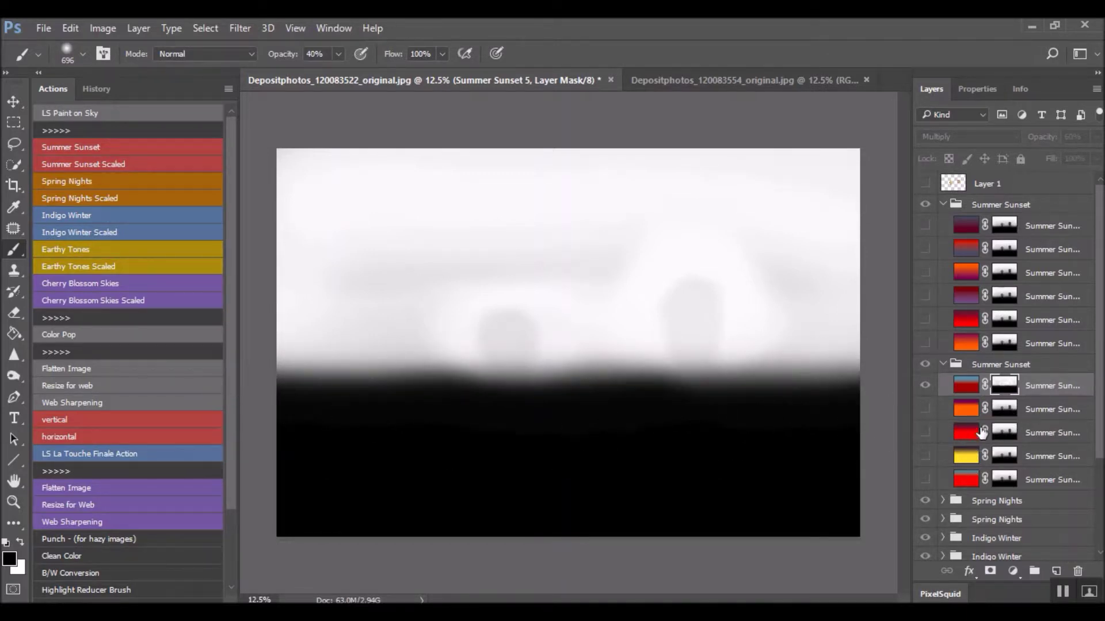
{"action": "key", "text": "3"}
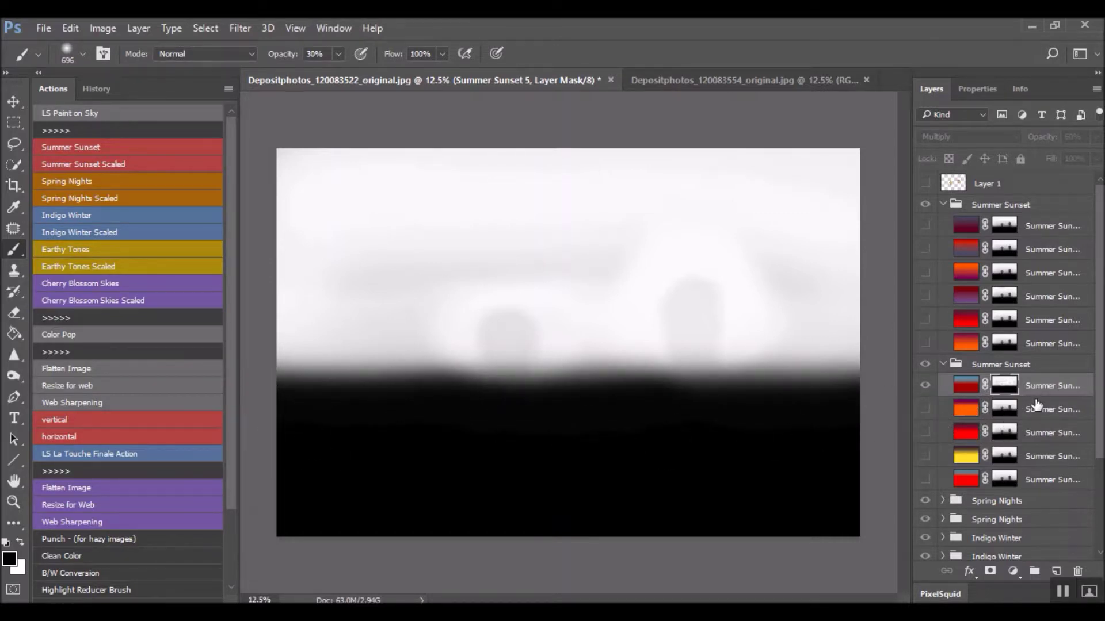
{"action": "left_click", "coordinate": [1005, 387], "text": "alt"}
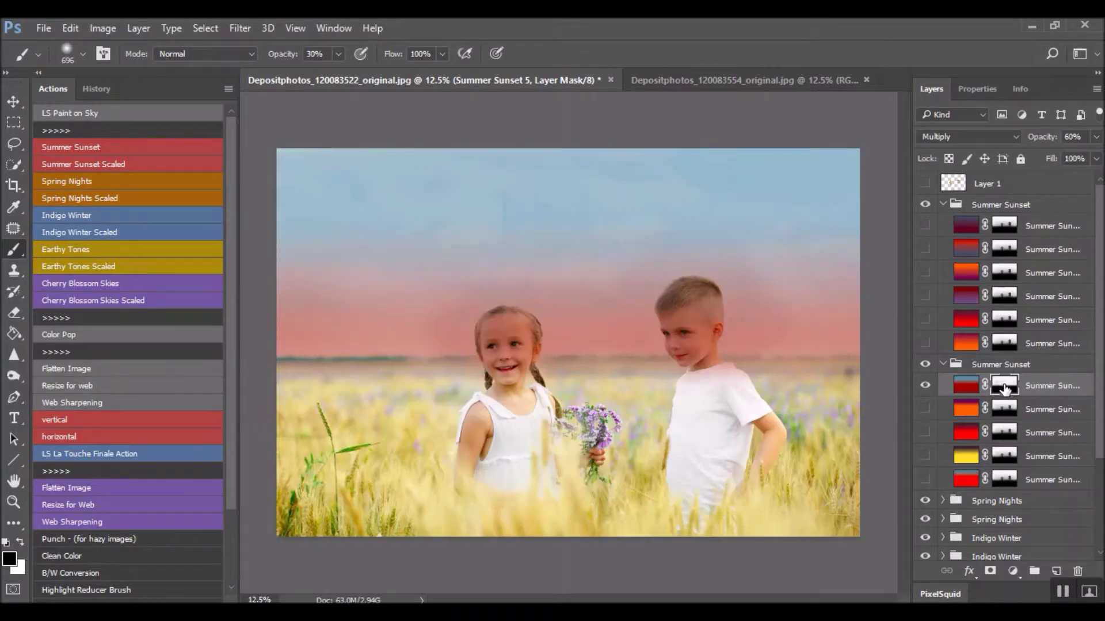
- Show and select the Layer 1 face copy to restore the brighter, untinted faces
{"action": "left_click", "coordinate": [926, 184]}
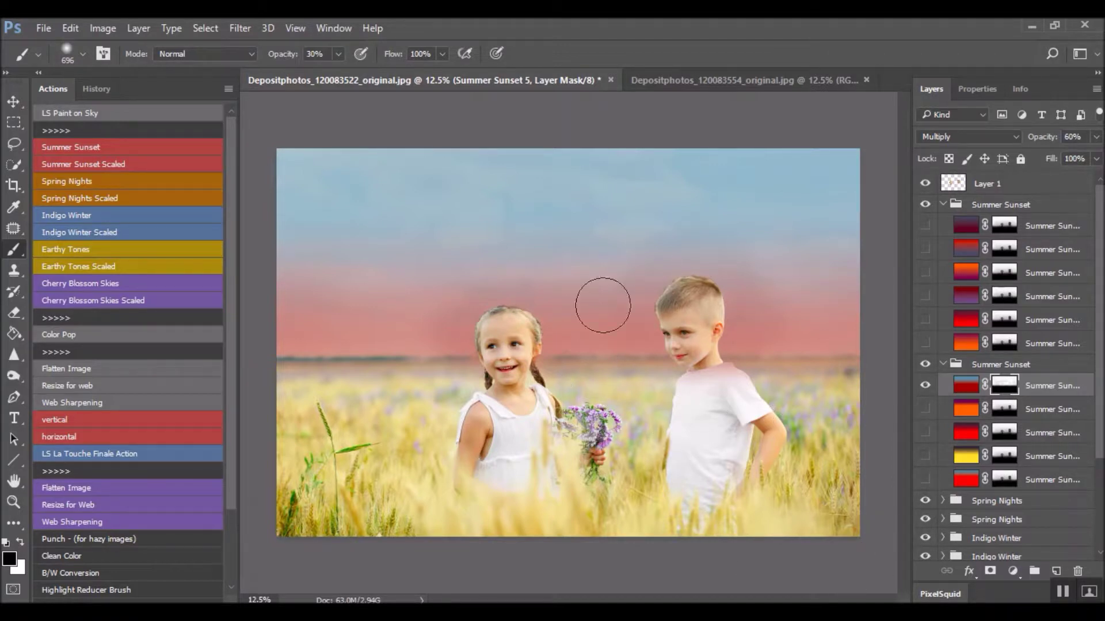
{"action": "left_click", "coordinate": [948, 185]}
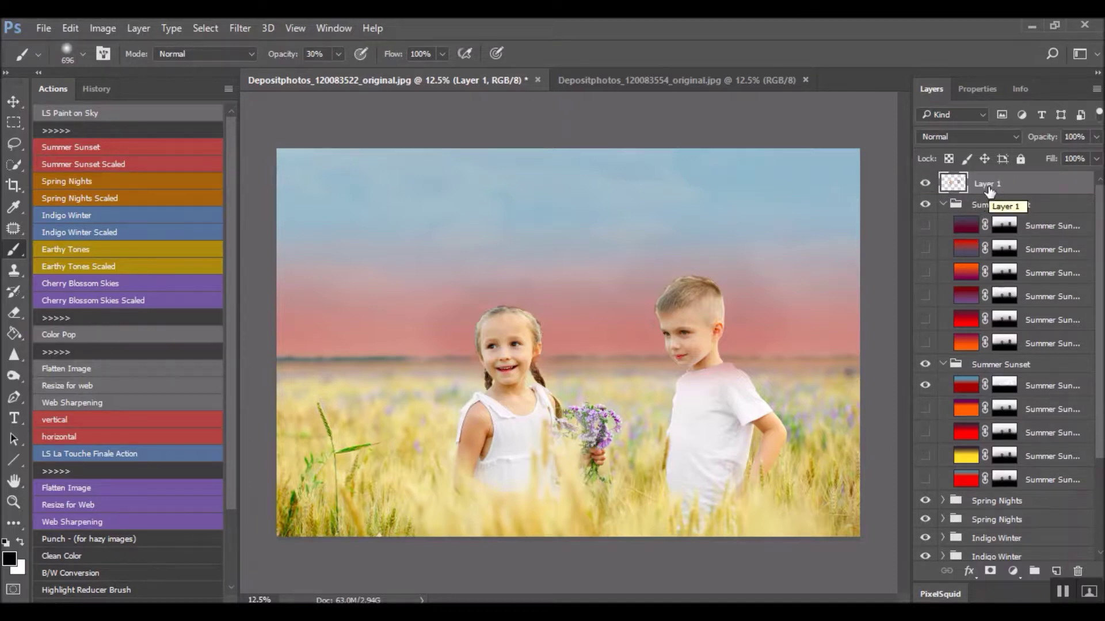
- Load a selection around both children's heads and switch to Quick Selection
{"action": "left_click", "coordinate": [950, 195], "text": "ctrl"}
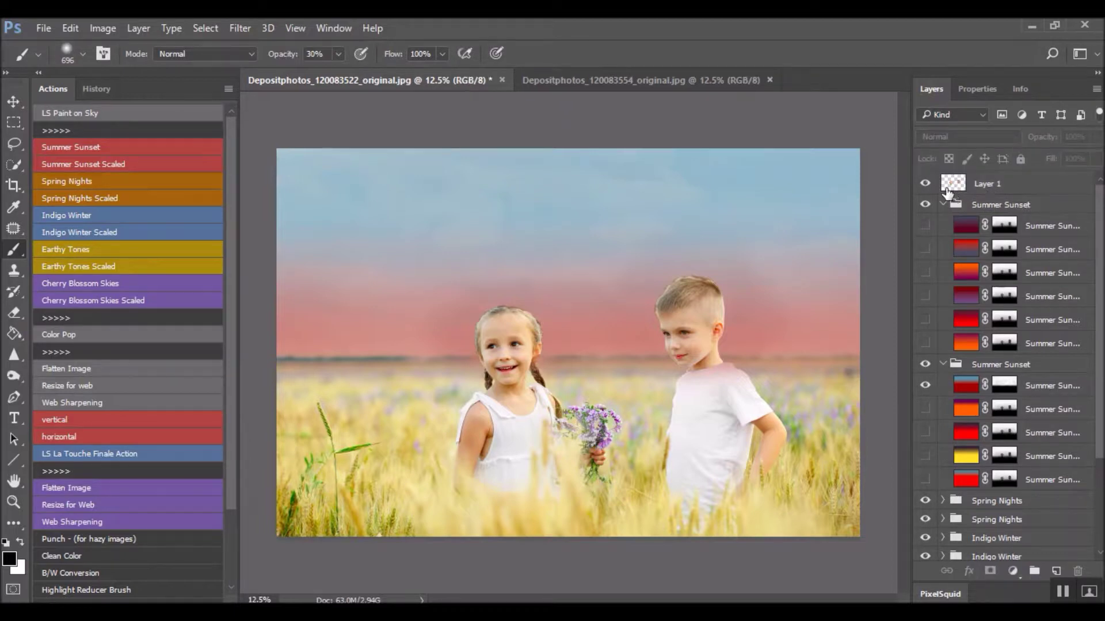
{"action": "left_click", "coordinate": [946, 183], "text": "ctrl"}
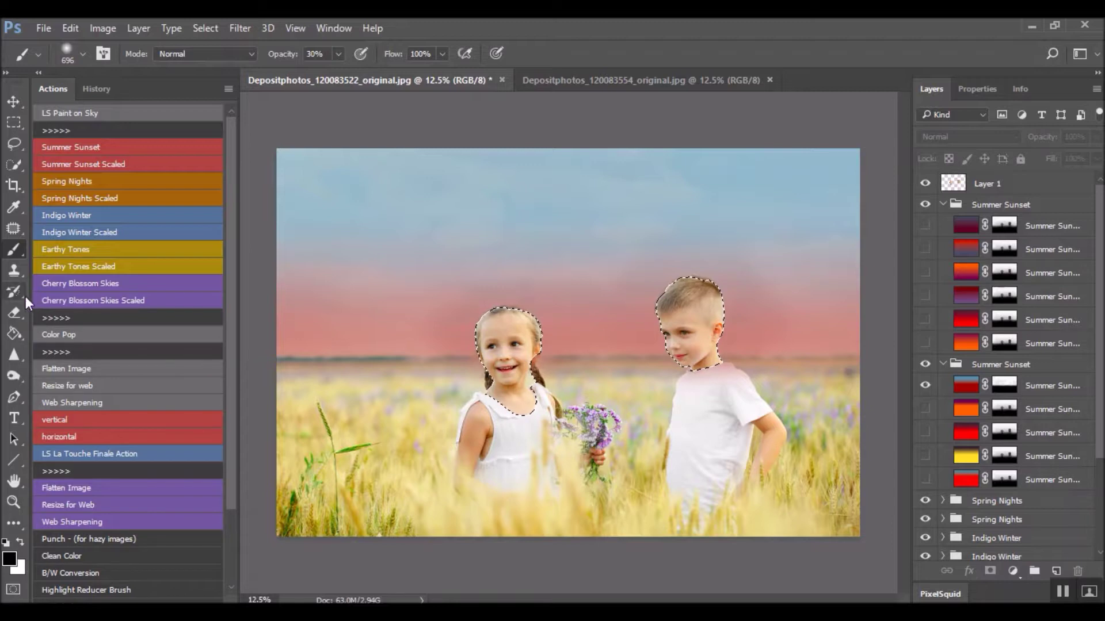
{"action": "left_click", "coordinate": [15, 162]}
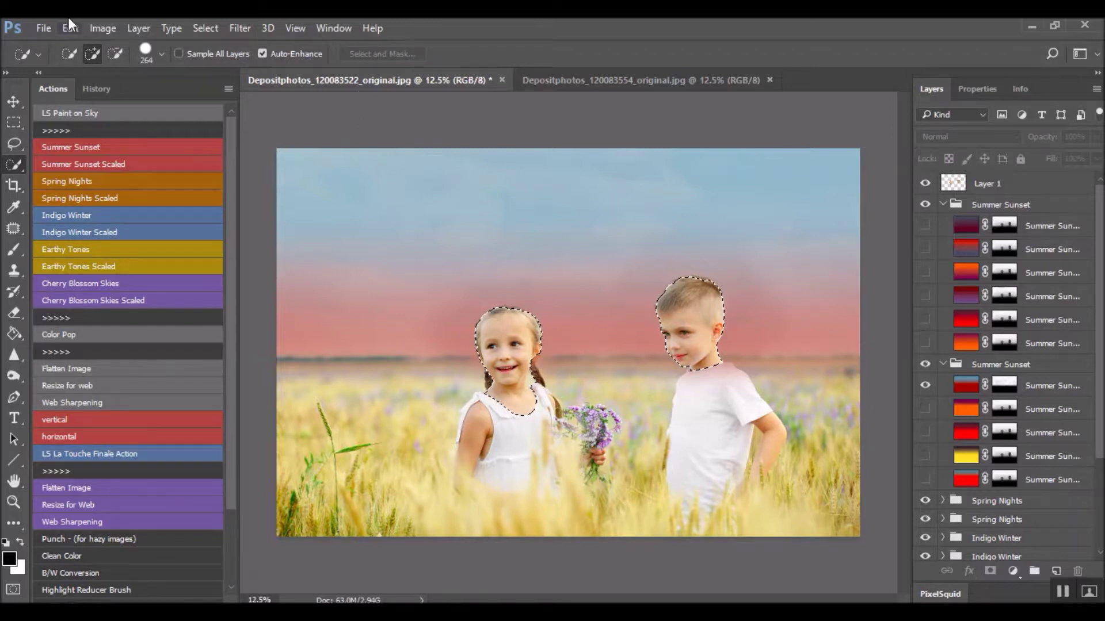
{"action": "left_click", "coordinate": [207, 29]}
{"action": "left_click", "coordinate": [177, 16]}
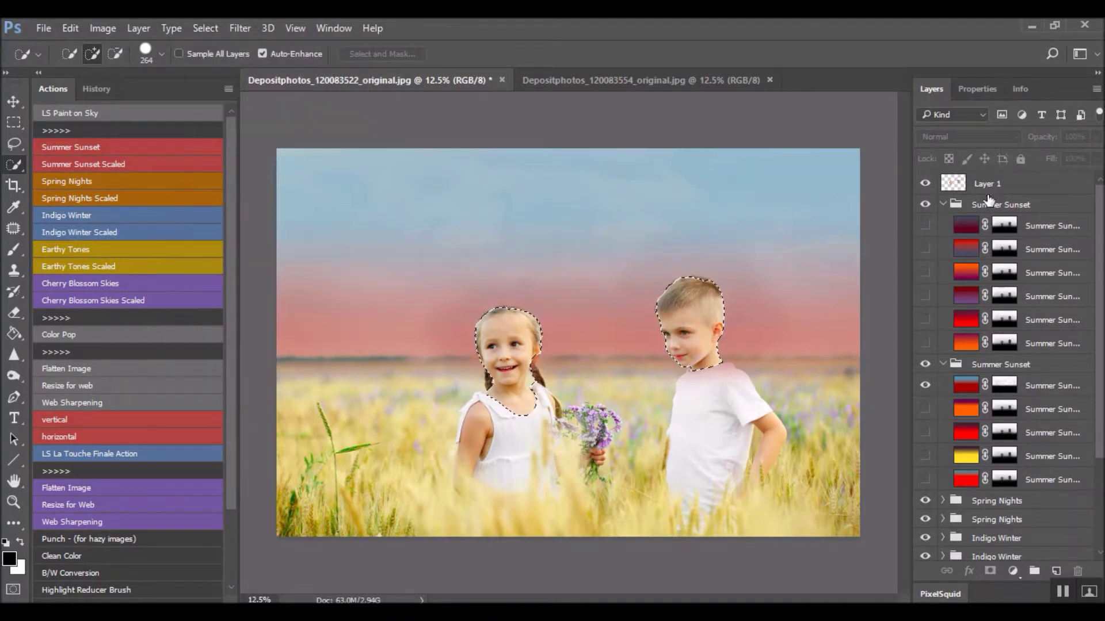
{"action": "scroll", "coordinate": [1052, 436], "scroll_direction": "down", "scroll_amount": 5}
{"action": "scroll", "coordinate": [1007, 495], "scroll_direction": "up", "scroll_amount": 5}
- Hide the empty Layer 1 and drag it to the trash
{"action": "left_click", "coordinate": [923, 184]}
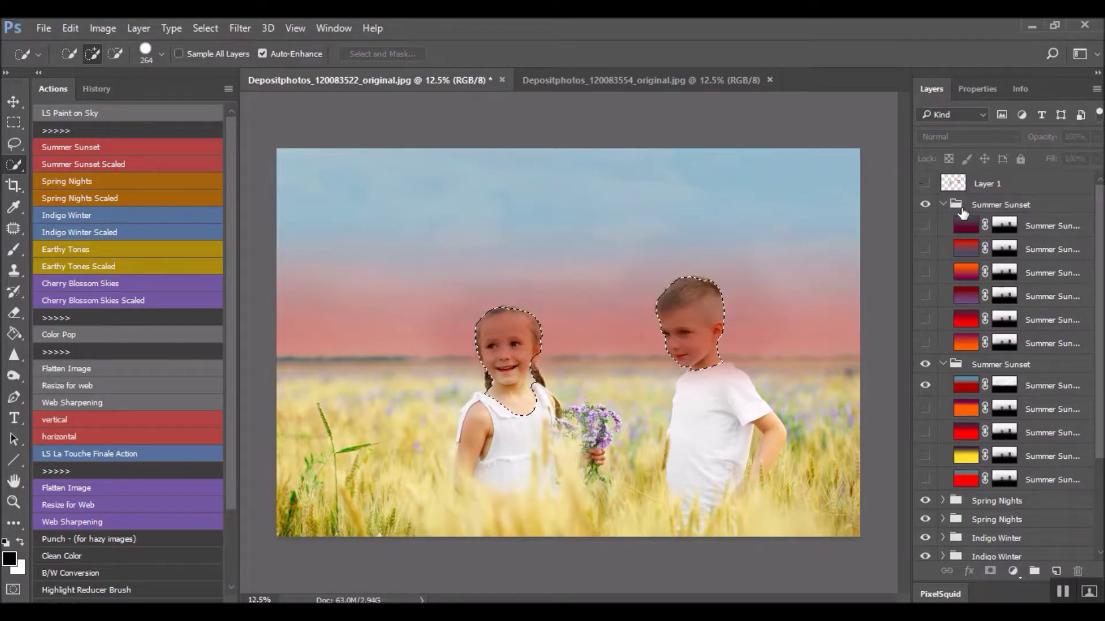
{"action": "left_click_drag", "start_coordinate": [989, 180], "coordinate": [1078, 573]}
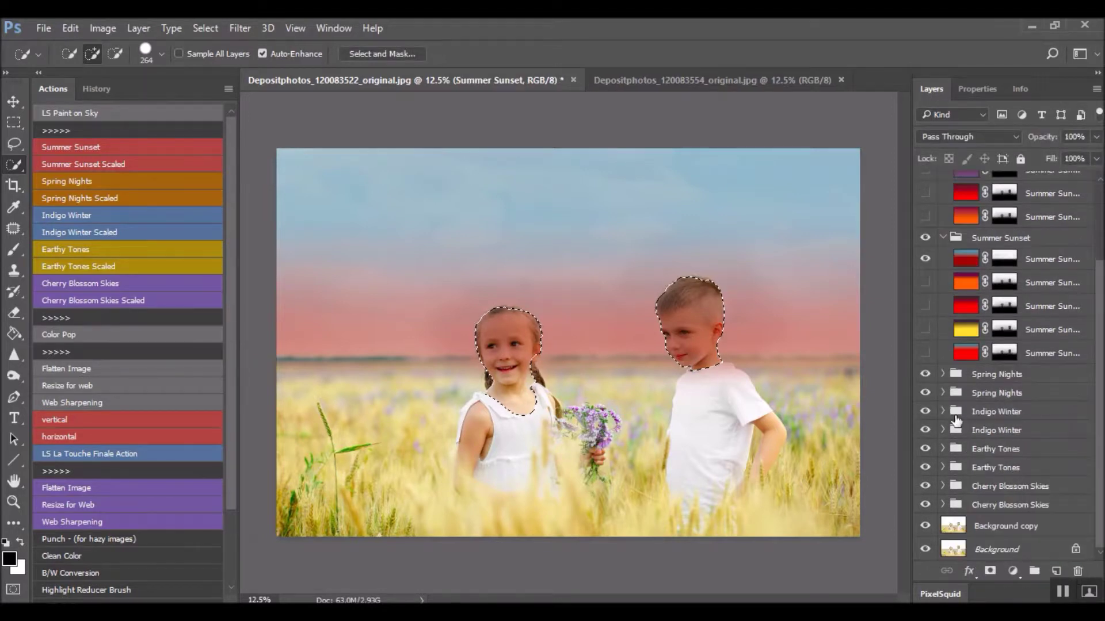
{"action": "scroll", "coordinate": [985, 508], "scroll_direction": "down", "scroll_amount": 3}
- On Background copy, use Select and Mask's Refine Edge Brush on the girl's braid
{"action": "left_click", "coordinate": [993, 530]}
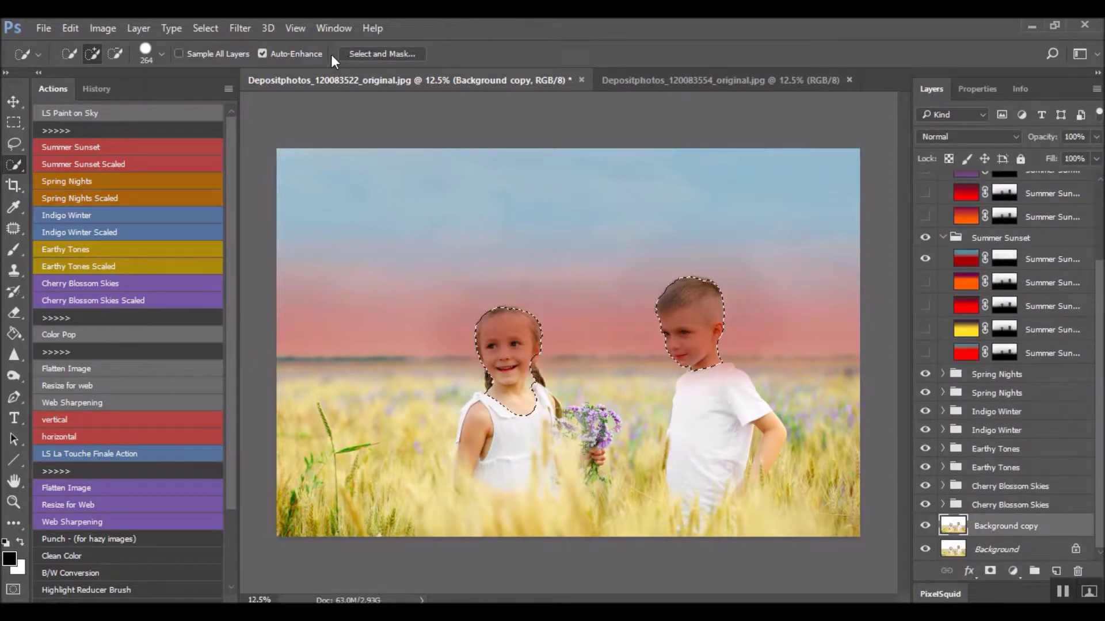
{"action": "left_click", "coordinate": [387, 53]}
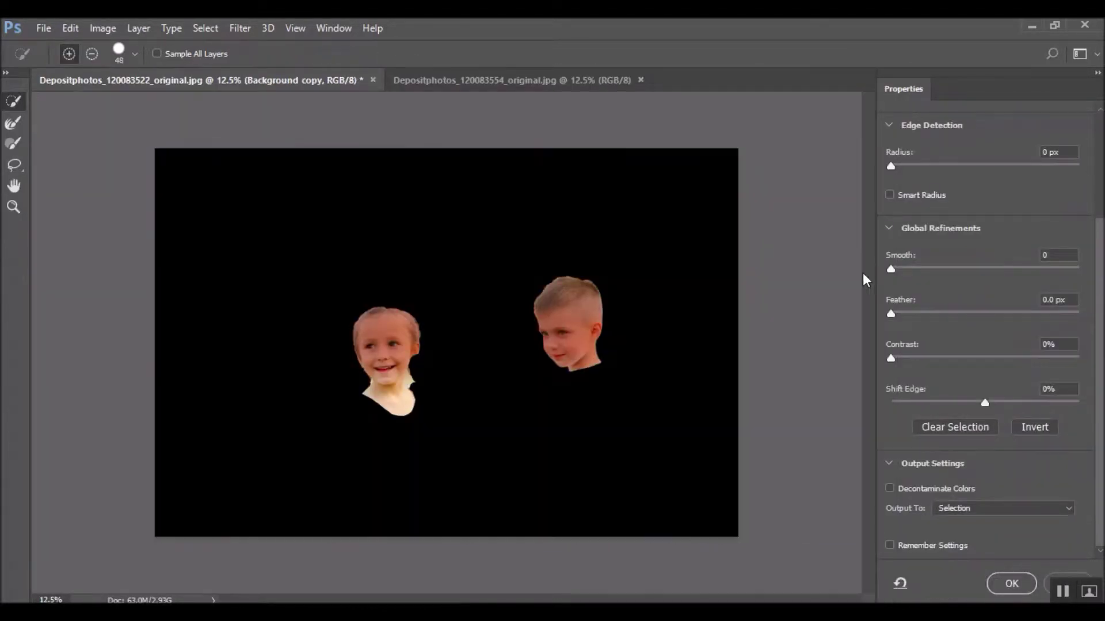
{"action": "left_click", "coordinate": [13, 122]}
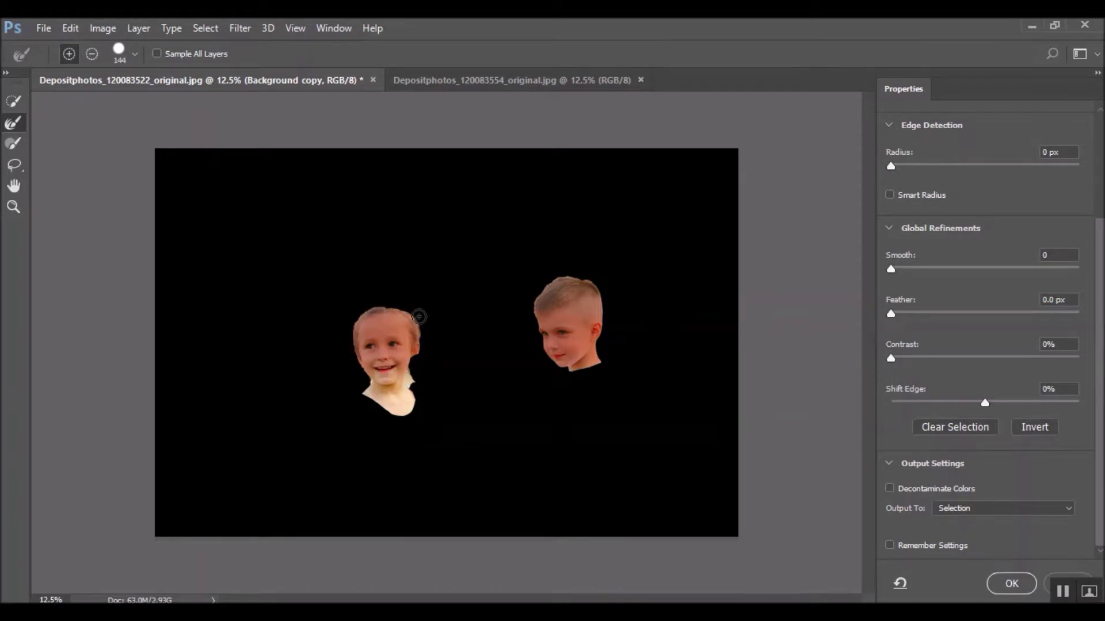
{"action": "left_click_drag", "start_coordinate": [416, 358], "coordinate": [424, 393]}
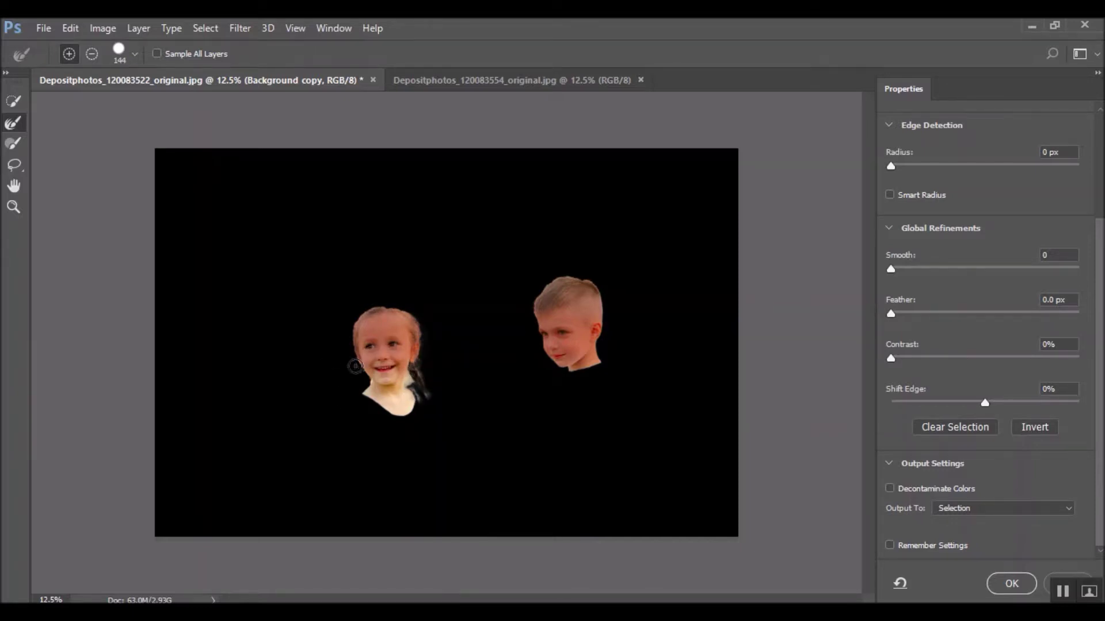
{"action": "key", "text": "Return"}
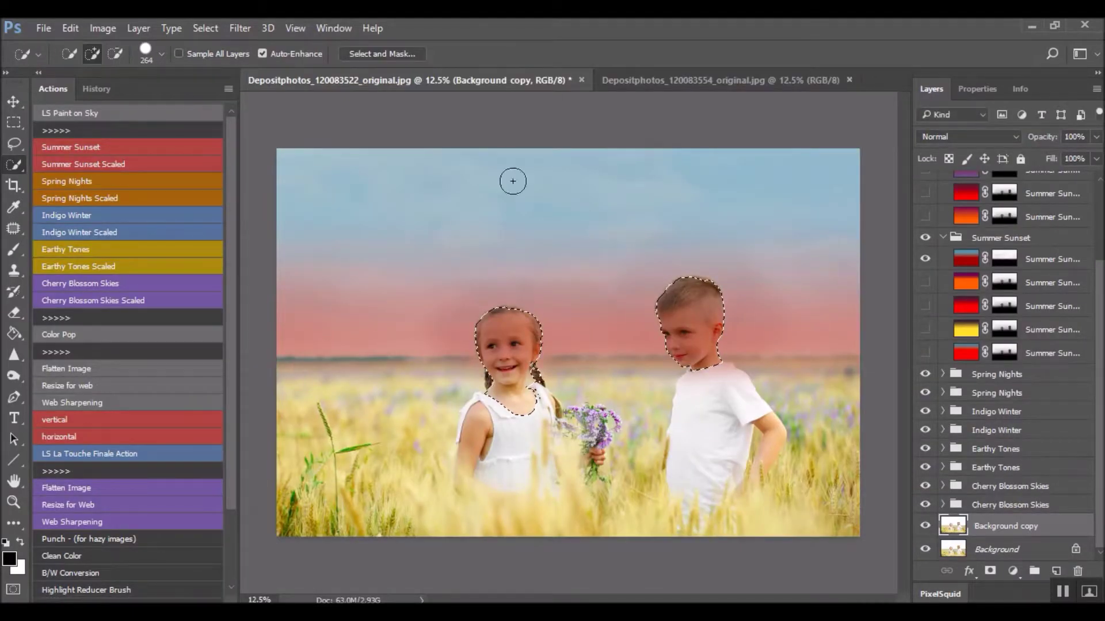
- Refine the selection edge along the boy's hair, ear and neck, and accept it
{"action": "left_click", "coordinate": [377, 56]}
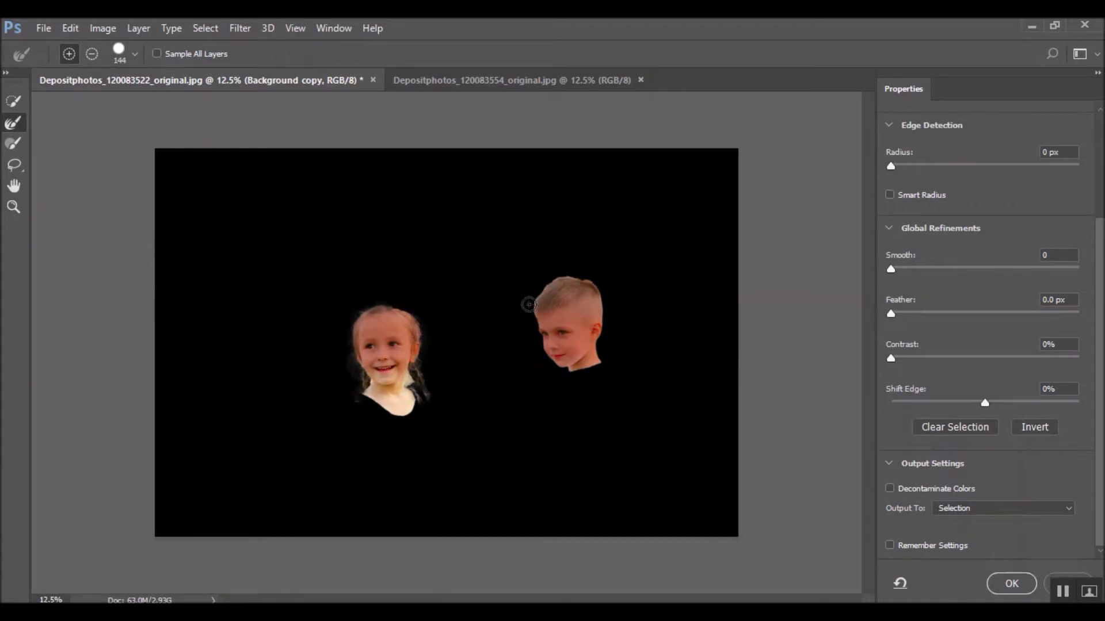
{"action": "mouse_move", "coordinate": [534, 324]}
{"action": "left_mouse_down"}
{"action": "mouse_move", "coordinate": [526, 299]}
{"action": "mouse_move", "coordinate": [556, 275]}
{"action": "mouse_move", "coordinate": [581, 271]}
{"action": "mouse_move", "coordinate": [603, 304]}
{"action": "left_mouse_up"}
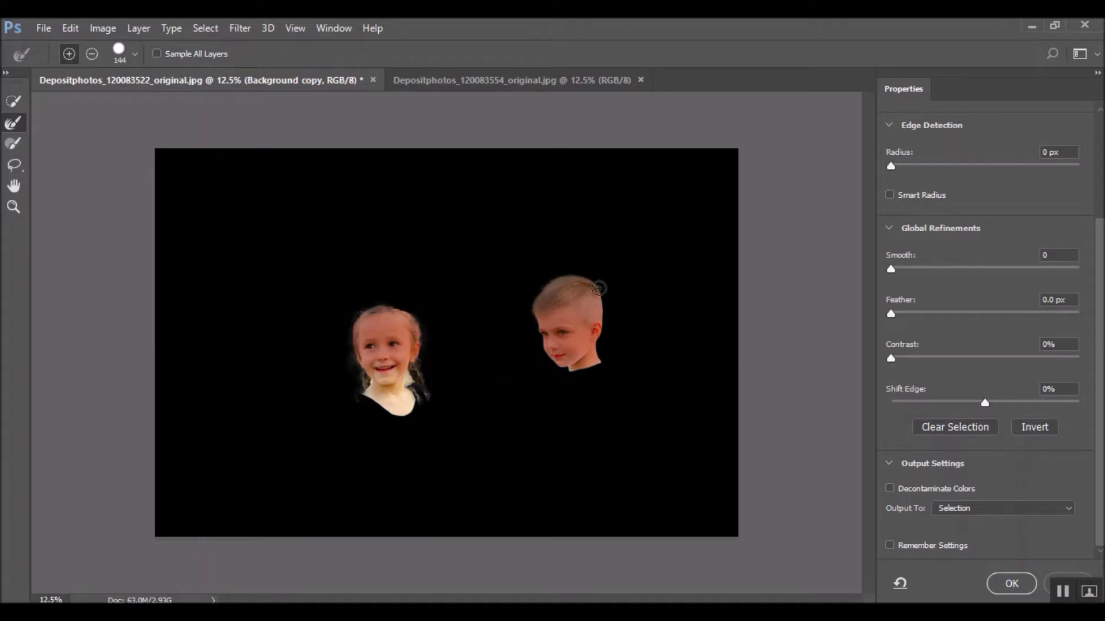
{"action": "left_click_drag", "start_coordinate": [604, 326], "coordinate": [608, 359]}
{"action": "left_click", "coordinate": [1014, 592]}
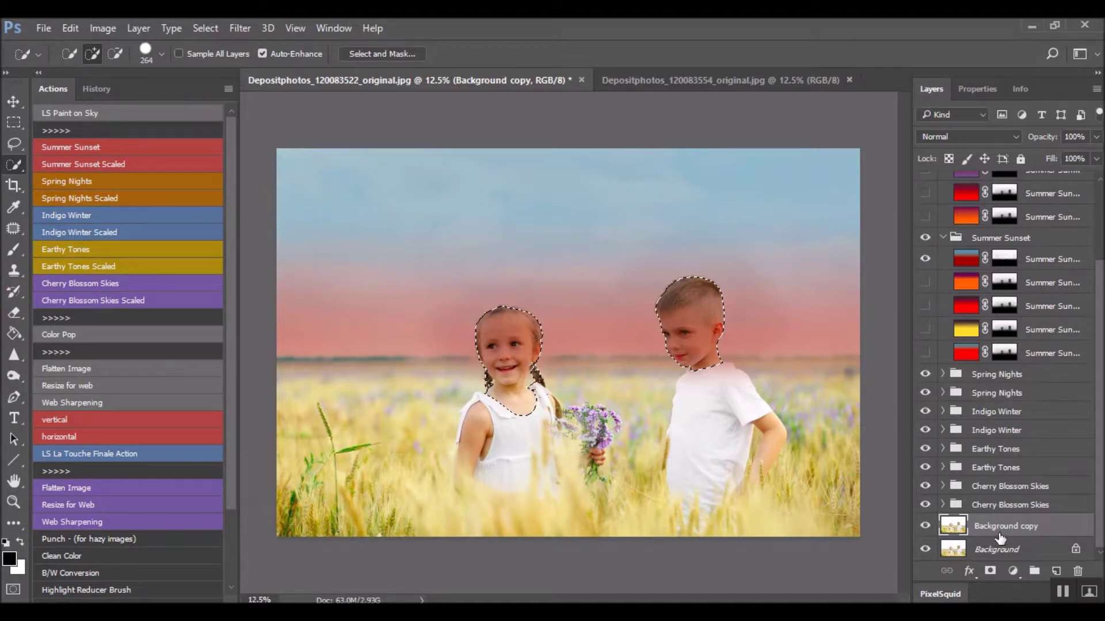
- Copy the heads to Layer 1, move it to the top, and add an empty Layer 2 above
{"action": "key", "text": "ctrl+j"}
{"action": "left_click_drag", "start_coordinate": [1004, 538], "coordinate": [1033, 190]}
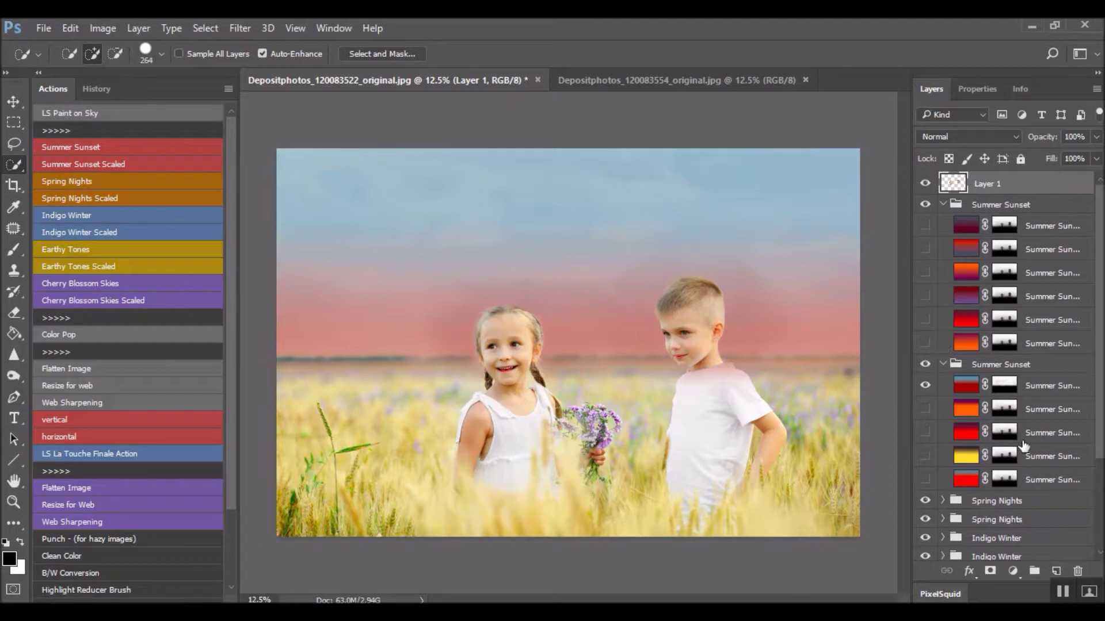
{"action": "left_click", "coordinate": [92, 28]}
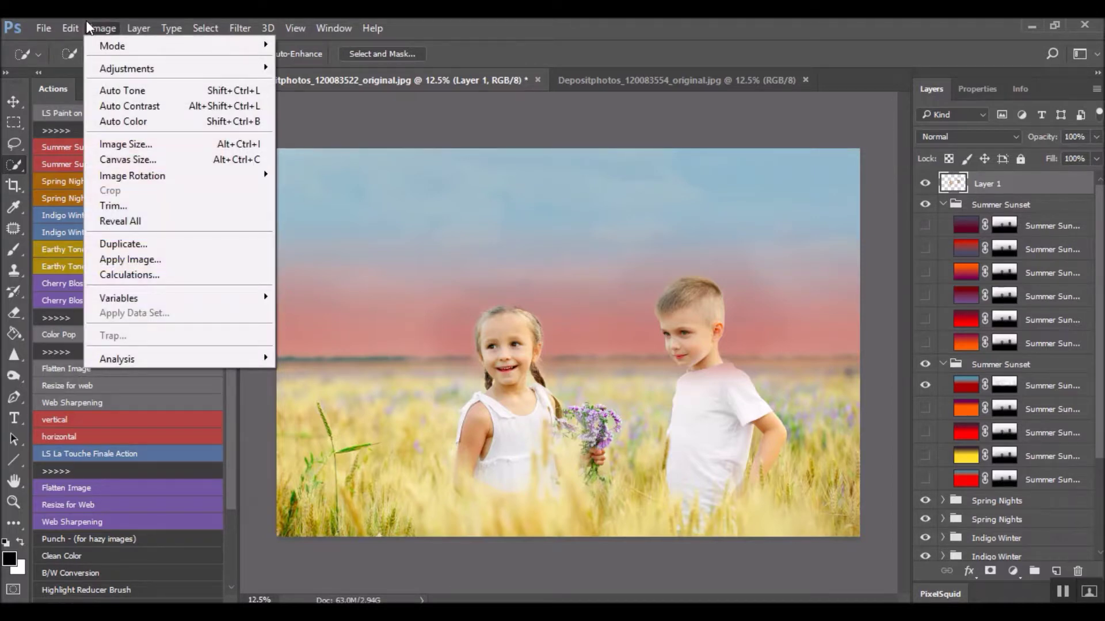
{"action": "mouse_move", "coordinate": [76, 20]}
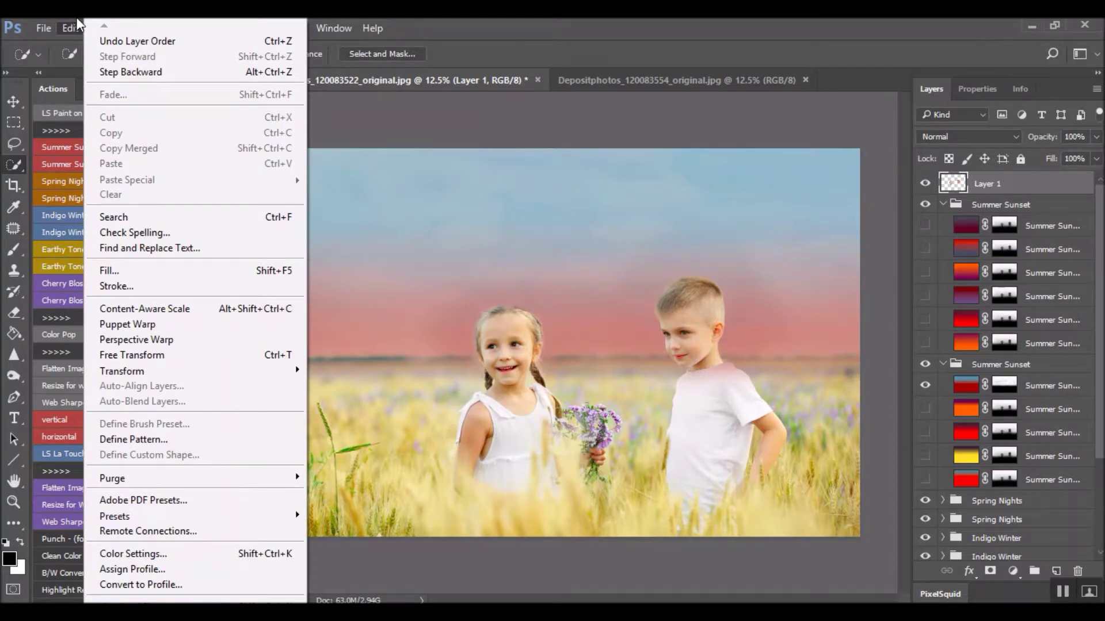
{"action": "left_click", "coordinate": [77, 23]}
{"action": "left_click", "coordinate": [138, 28]}
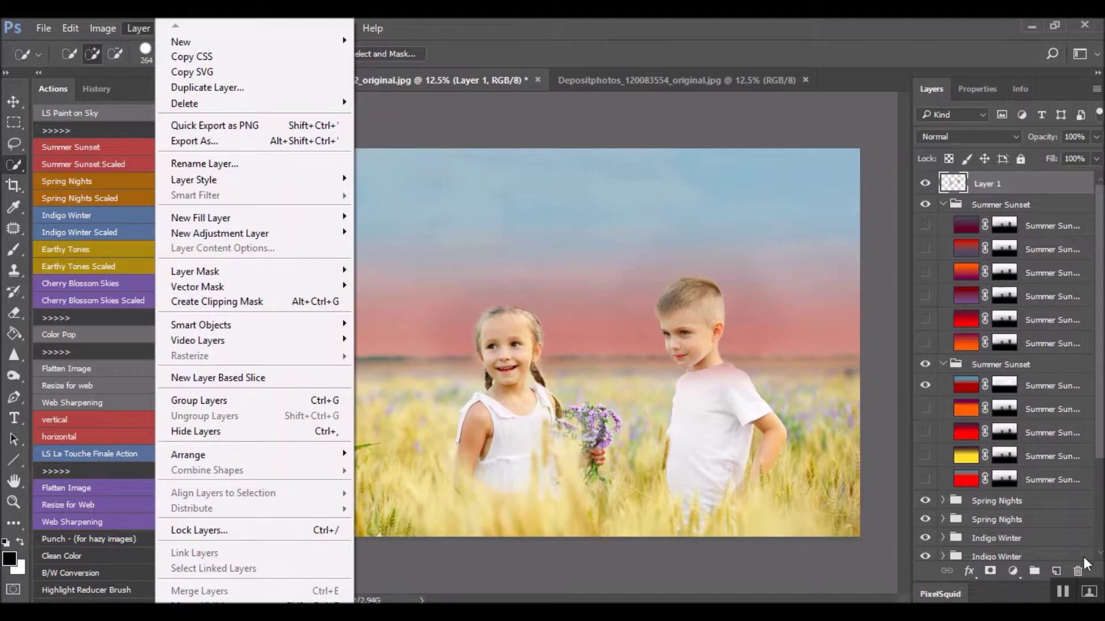
{"action": "left_click", "coordinate": [1055, 570]}
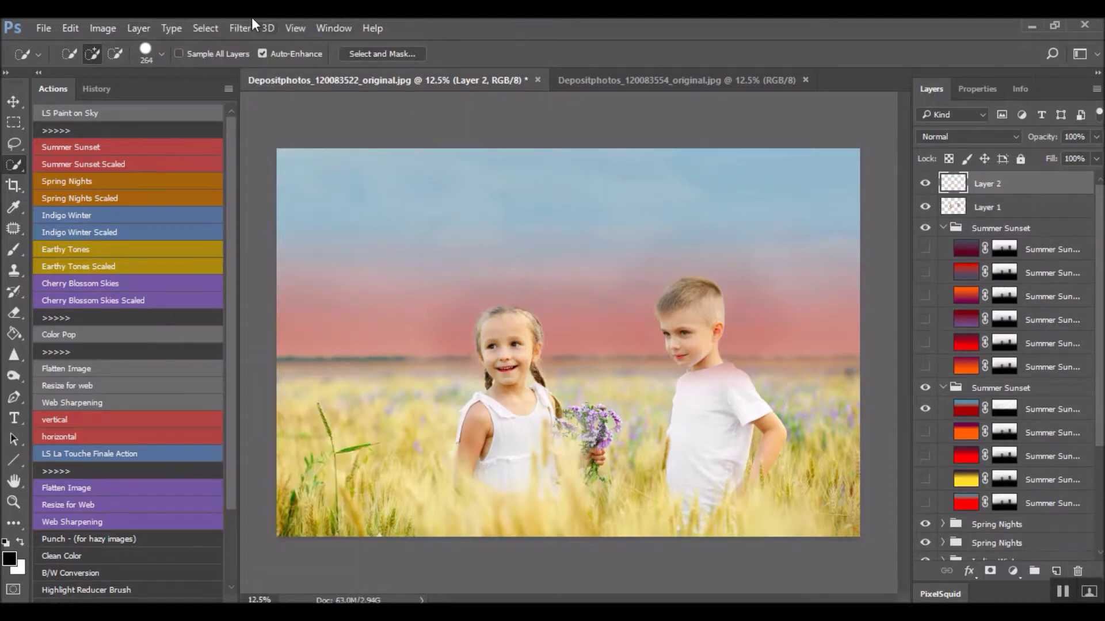
- Open Image > Apply Image for Layer 2
{"action": "left_click", "coordinate": [122, 26]}
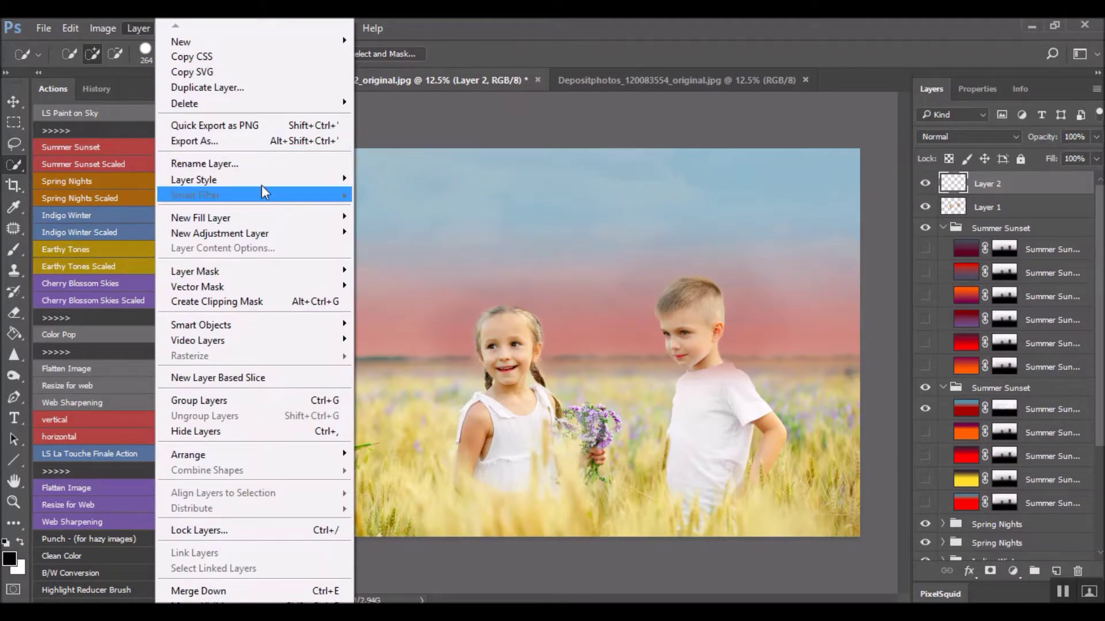
{"action": "mouse_move", "coordinate": [264, 185]}
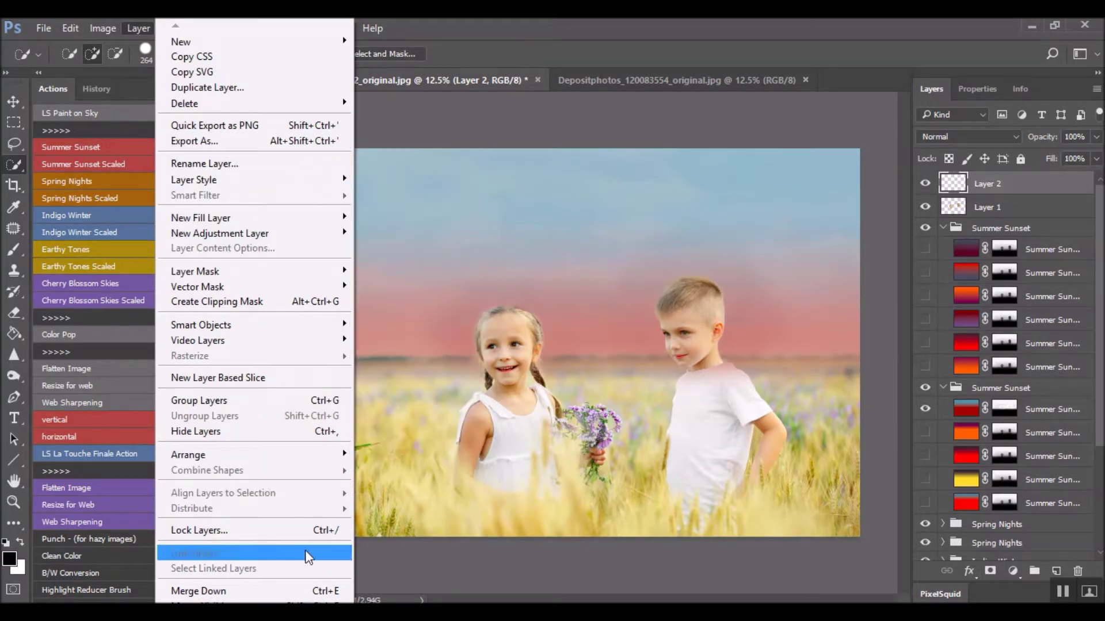
{"action": "left_click", "coordinate": [1064, 600]}
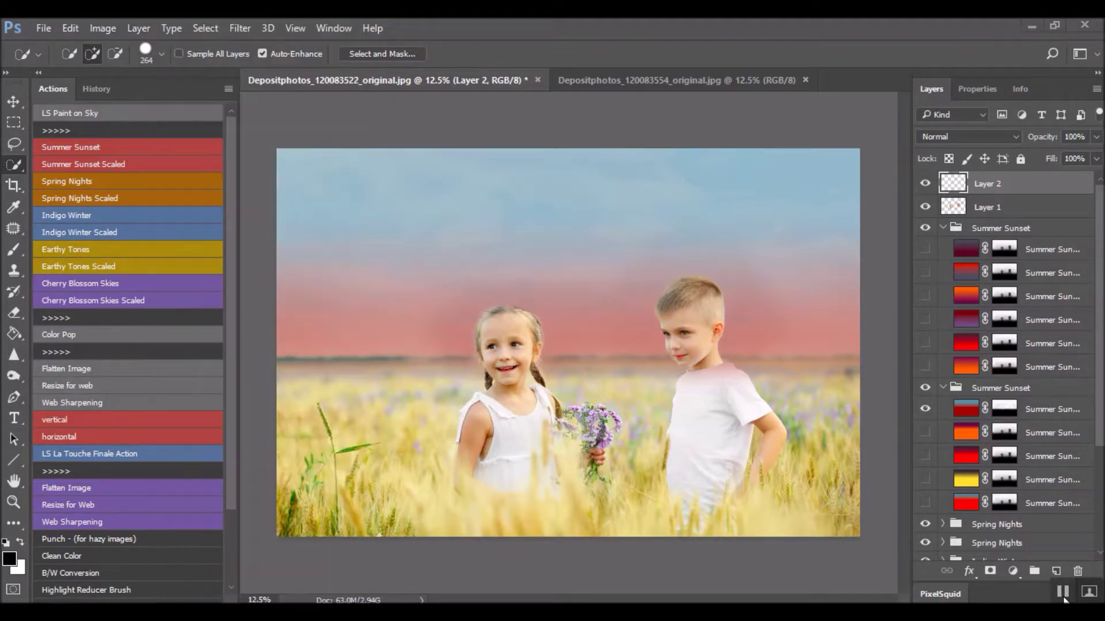
{"action": "left_click", "coordinate": [102, 28]}
{"action": "left_click", "coordinate": [204, 257]}
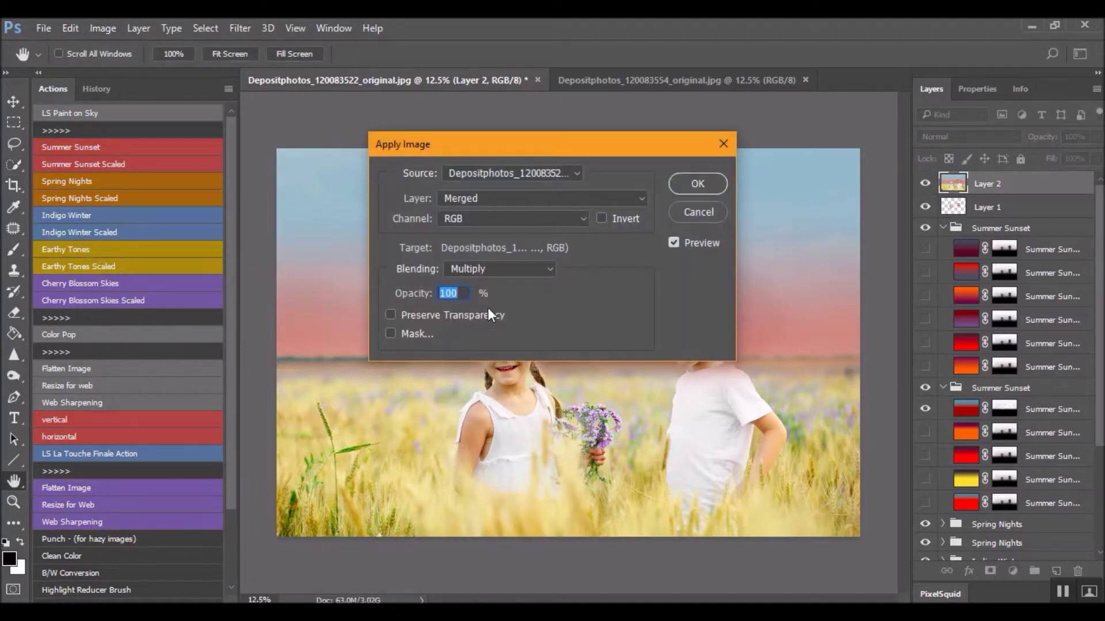
- Apply the merged image to Layer 2 in Normal blending, then toggle Layer 2 to compare
{"action": "left_click", "coordinate": [525, 268]}
{"action": "left_click", "coordinate": [495, 264]}
{"action": "left_click", "coordinate": [707, 181]}
{"action": "key", "text": "w"}
{"action": "left_click", "coordinate": [924, 184]}
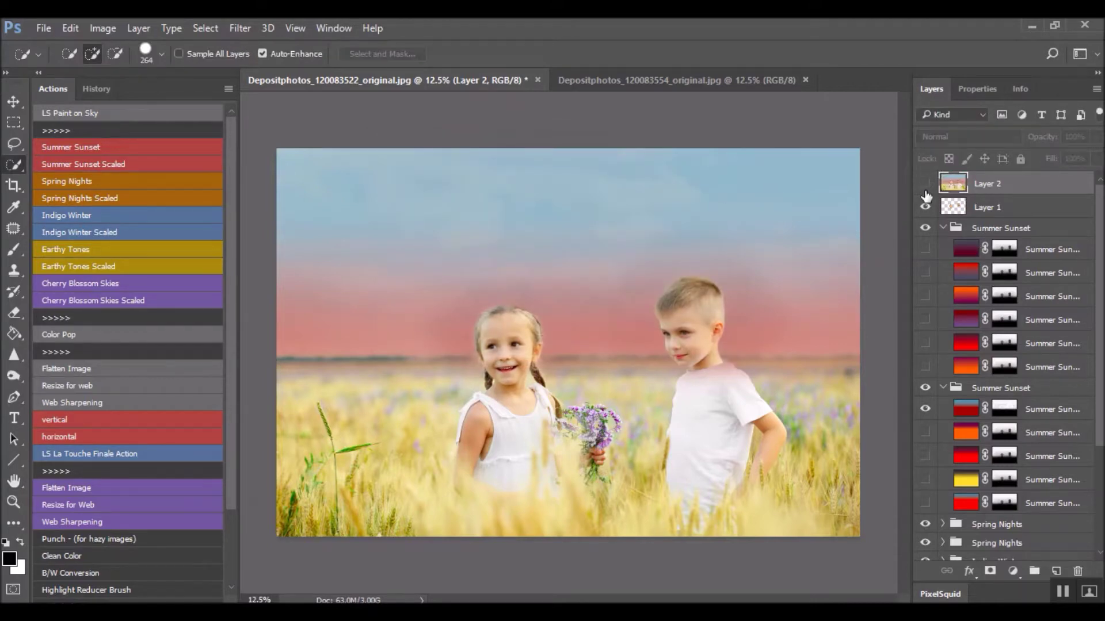
{"action": "left_click", "coordinate": [926, 185]}
- Move Layer 2 flush with the canvas at 100% opacity and collapse the first Summer Sunset group
{"action": "left_click", "coordinate": [13, 101]}
{"action": "mouse_move", "coordinate": [517, 230]}
{"action": "left_mouse_down"}
{"action": "mouse_move", "coordinate": [611, 254]}
{"action": "mouse_move", "coordinate": [636, 240]}
{"action": "mouse_move", "coordinate": [538, 210]}
{"action": "mouse_move", "coordinate": [419, 153]}
{"action": "mouse_move", "coordinate": [516, 207]}
{"action": "mouse_move", "coordinate": [524, 257]}
{"action": "mouse_move", "coordinate": [510, 246]}
{"action": "left_mouse_up"}
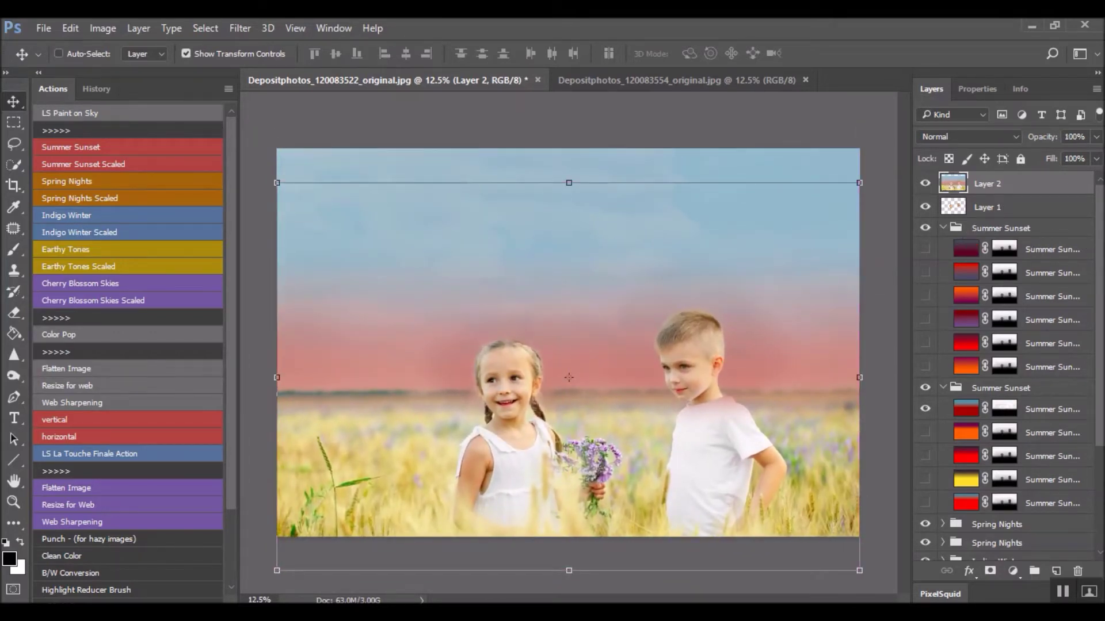
{"action": "key", "text": "9"}
{"action": "key", "text": "ctrl+z"}
{"action": "left_click_drag", "start_coordinate": [770, 248], "coordinate": [773, 218]}
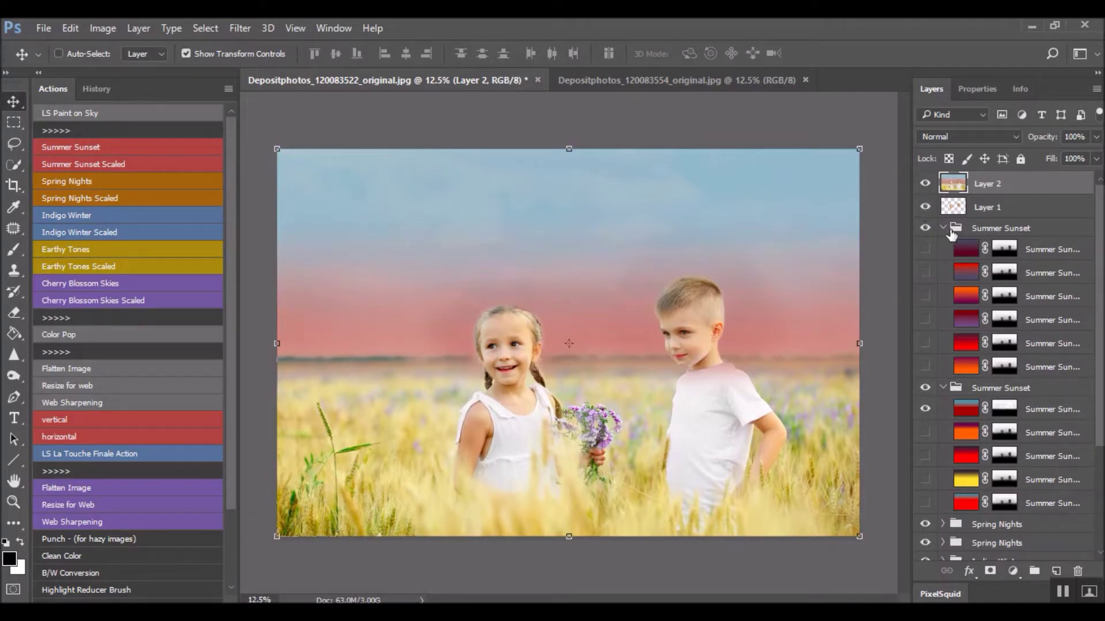
{"action": "left_click", "coordinate": [943, 228]}
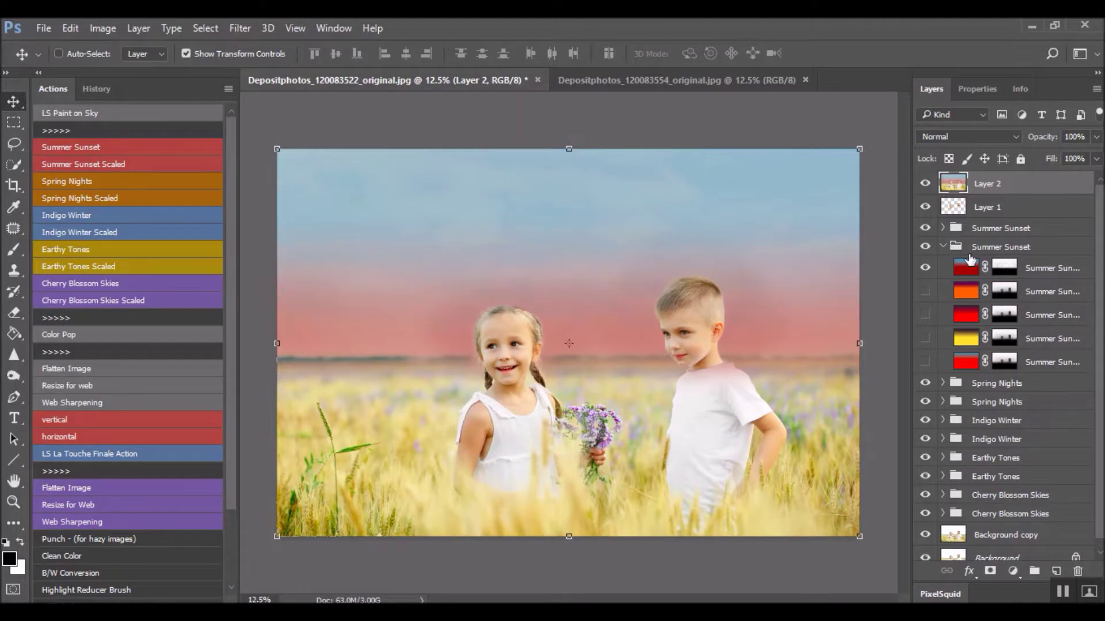
- Collapse the second Summer Sunset group, then add and delete a Vibrance adjustment layer
{"action": "left_click", "coordinate": [941, 248]}
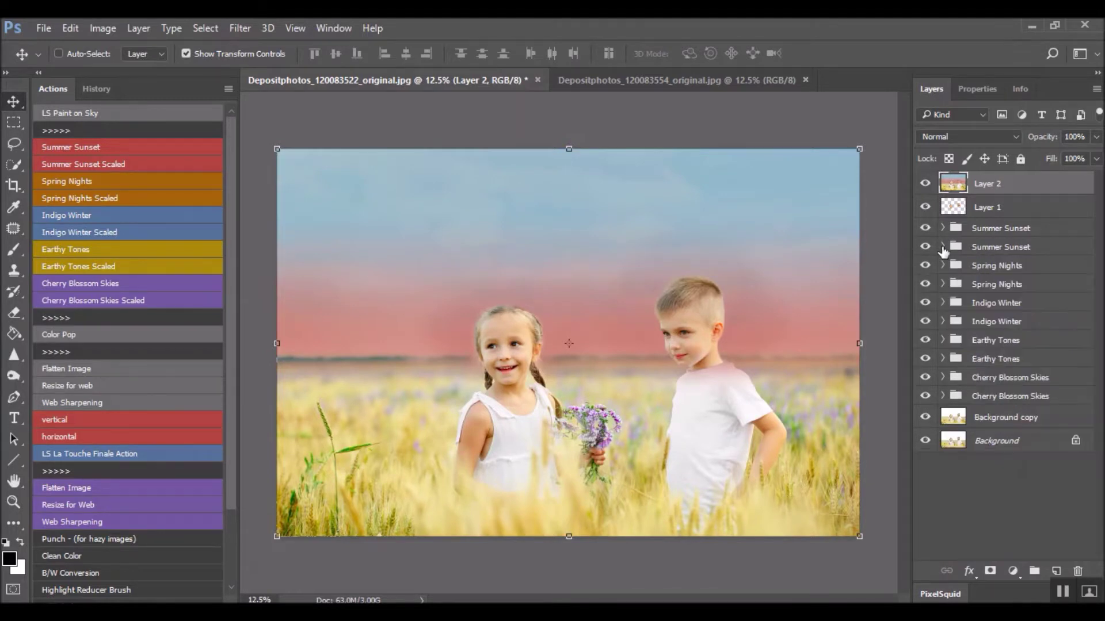
{"action": "left_click", "coordinate": [1013, 570]}
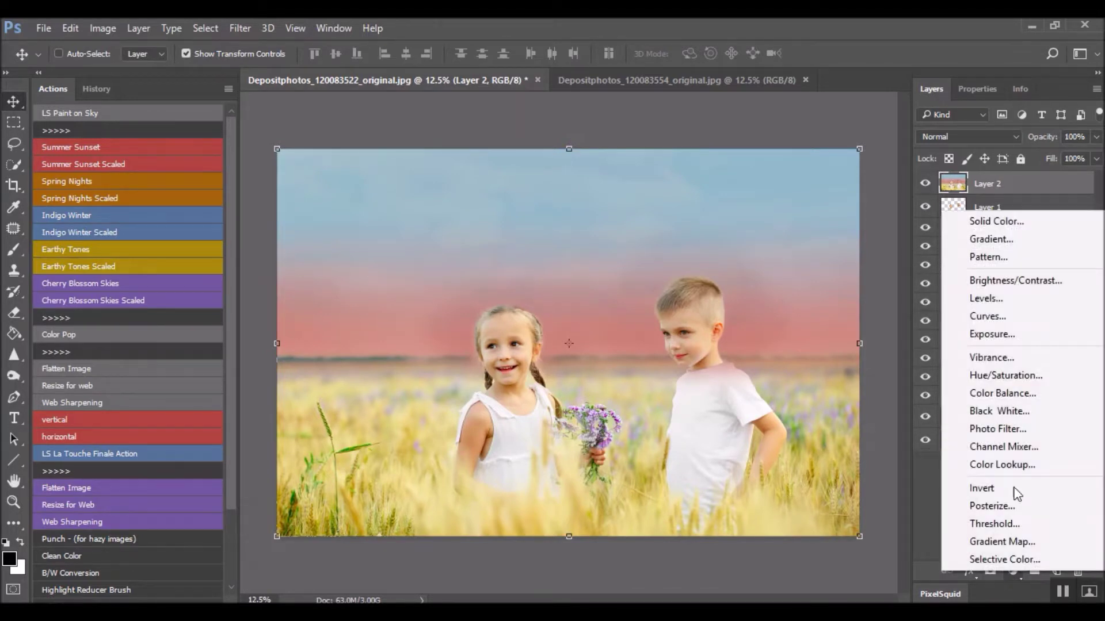
{"action": "left_click", "coordinate": [1010, 357]}
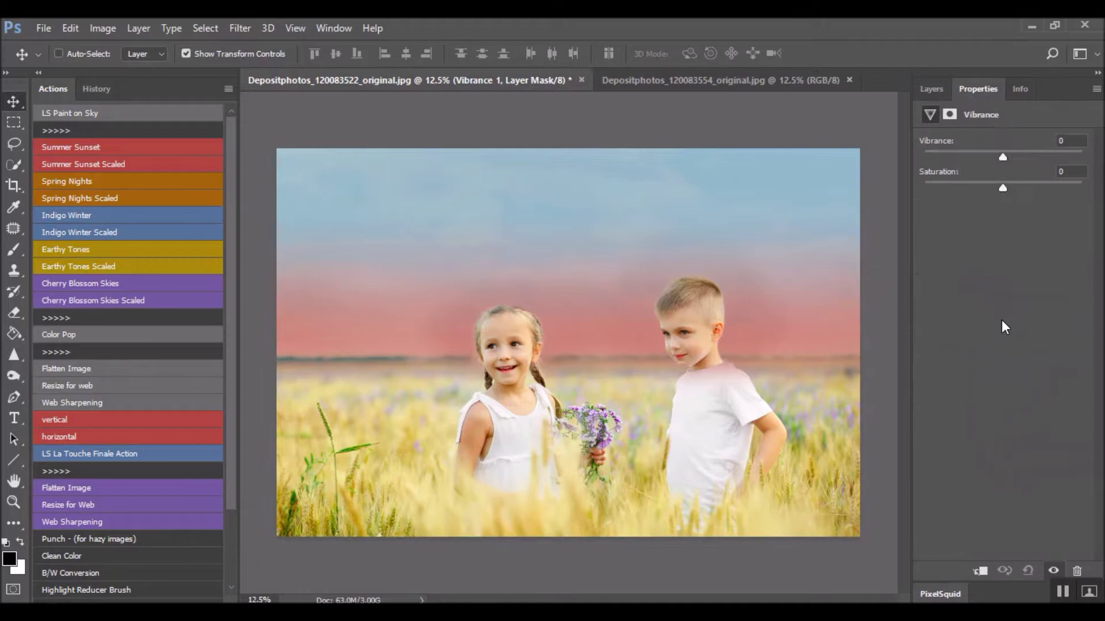
{"action": "left_click", "coordinate": [927, 89]}
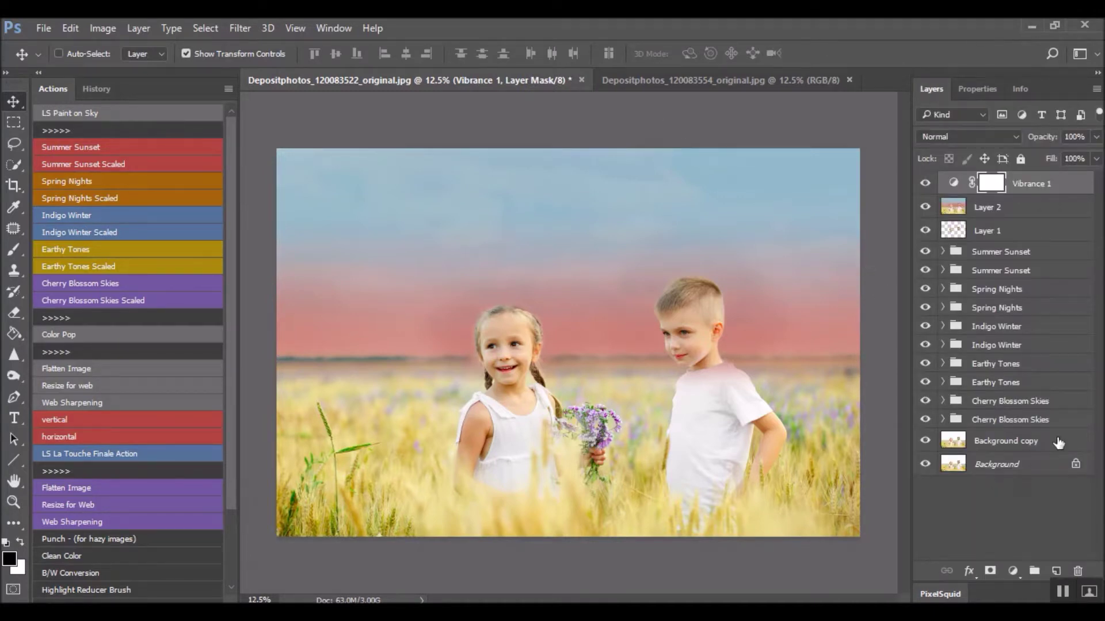
{"action": "left_click_drag", "start_coordinate": [1036, 183], "coordinate": [1078, 571]}
- Add a Levels adjustment with midtones 0.67 and white input 240
{"action": "left_click", "coordinate": [1015, 571]}
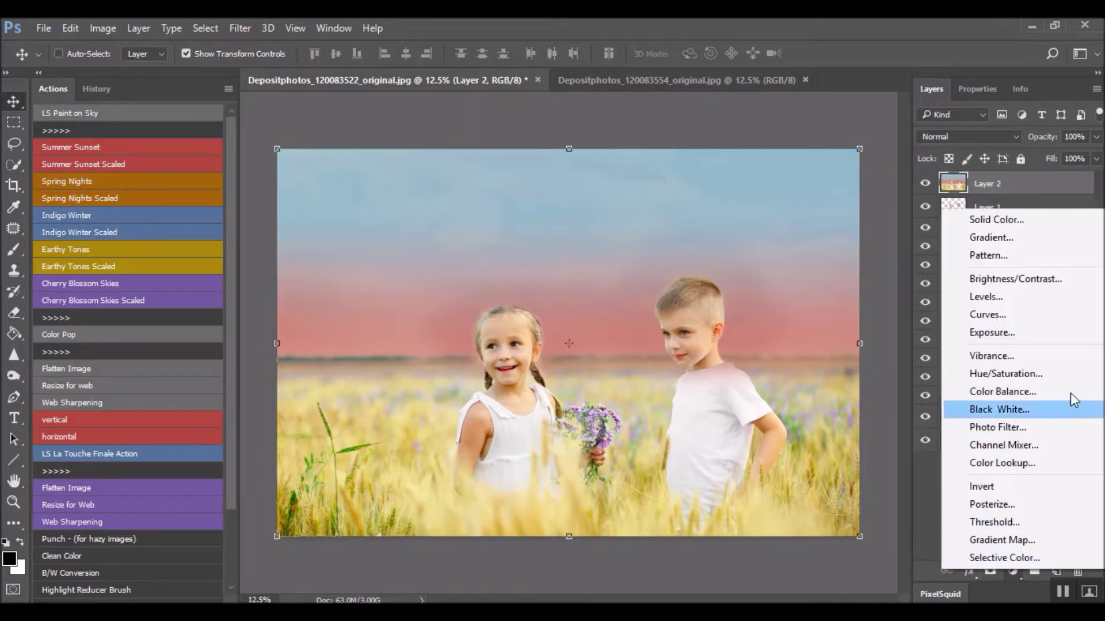
{"action": "left_click", "coordinate": [1035, 297]}
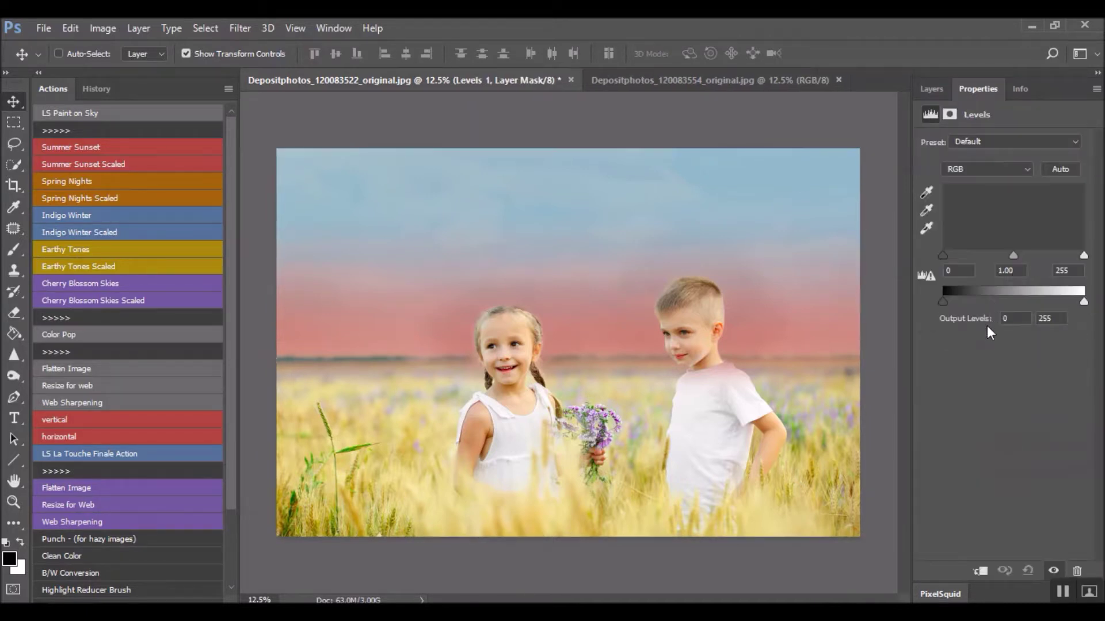
{"action": "left_click_drag", "start_coordinate": [1013, 255], "coordinate": [1023, 255]}
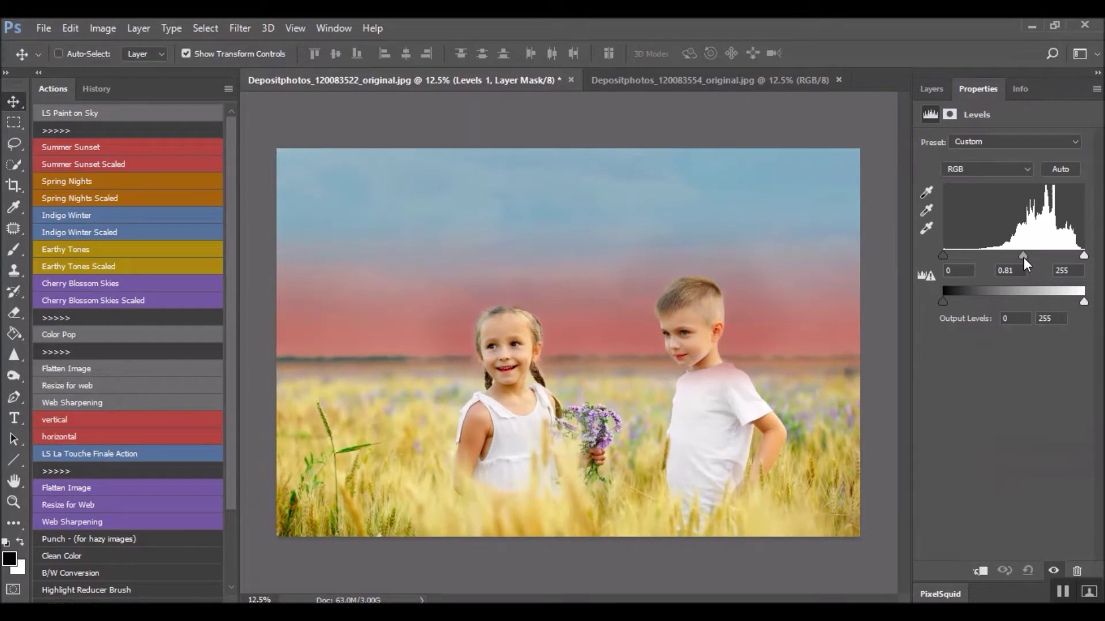
{"action": "left_click_drag", "start_coordinate": [1026, 258], "coordinate": [1031, 262]}
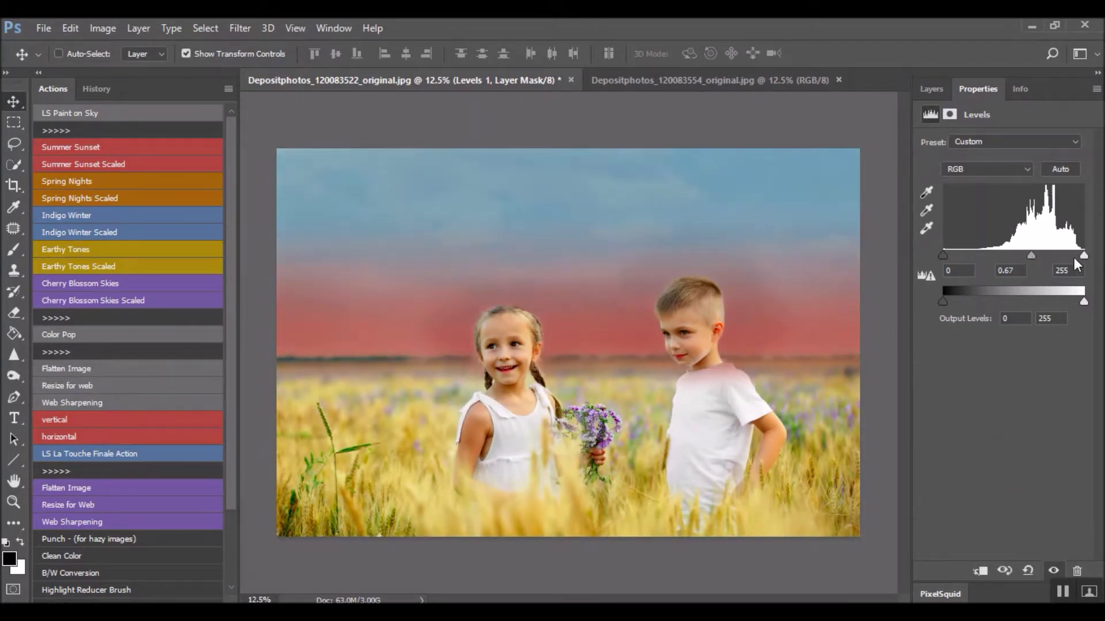
{"action": "left_click_drag", "start_coordinate": [1084, 254], "coordinate": [1076, 255]}
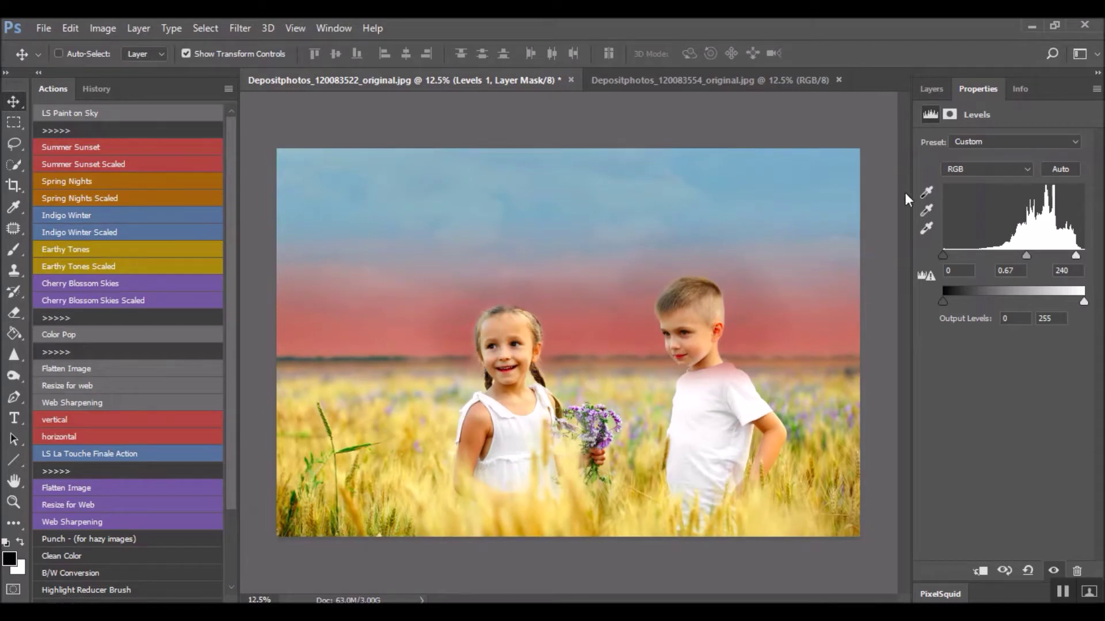
{"action": "left_click", "coordinate": [929, 89]}
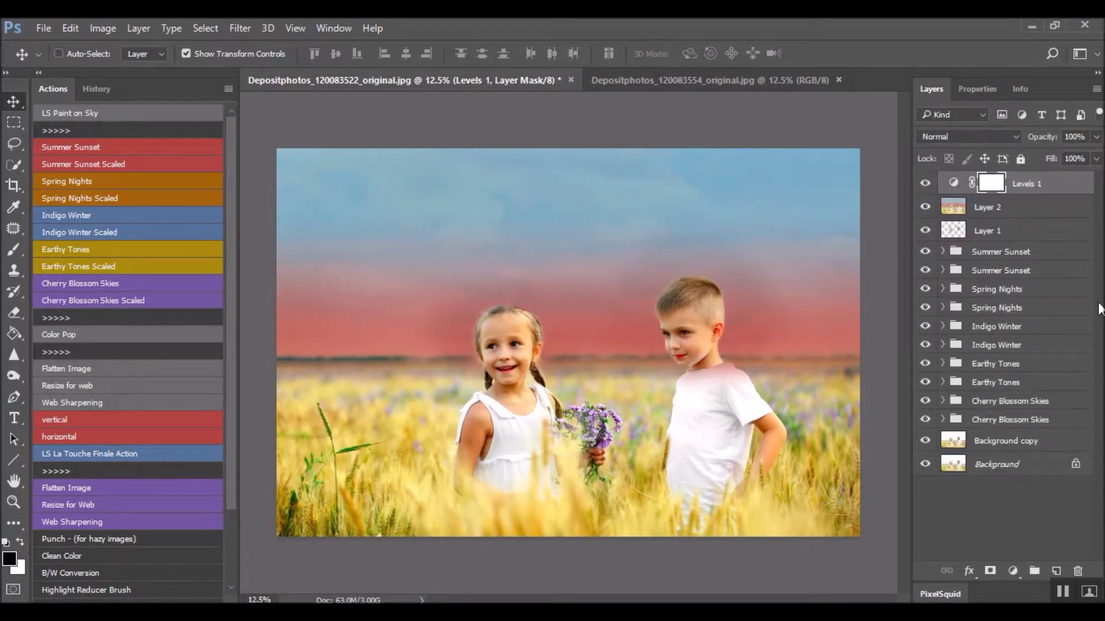
- Invert the Levels 1 mask and set up a white Brush at 40% opacity
{"action": "key", "text": "ctrl+i"}
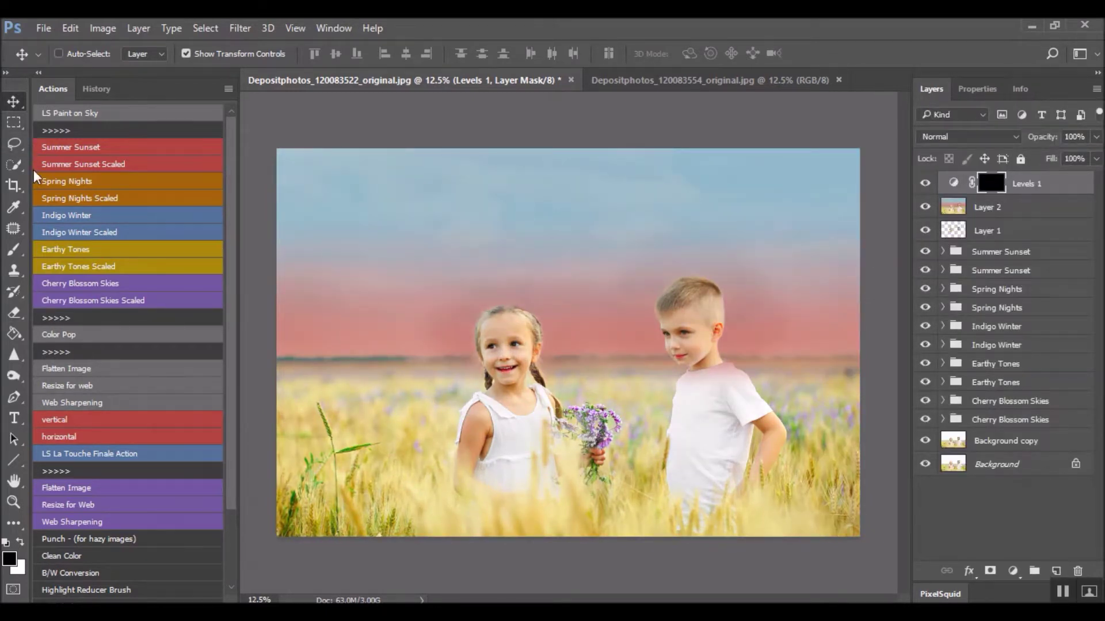
{"action": "key", "text": "b"}
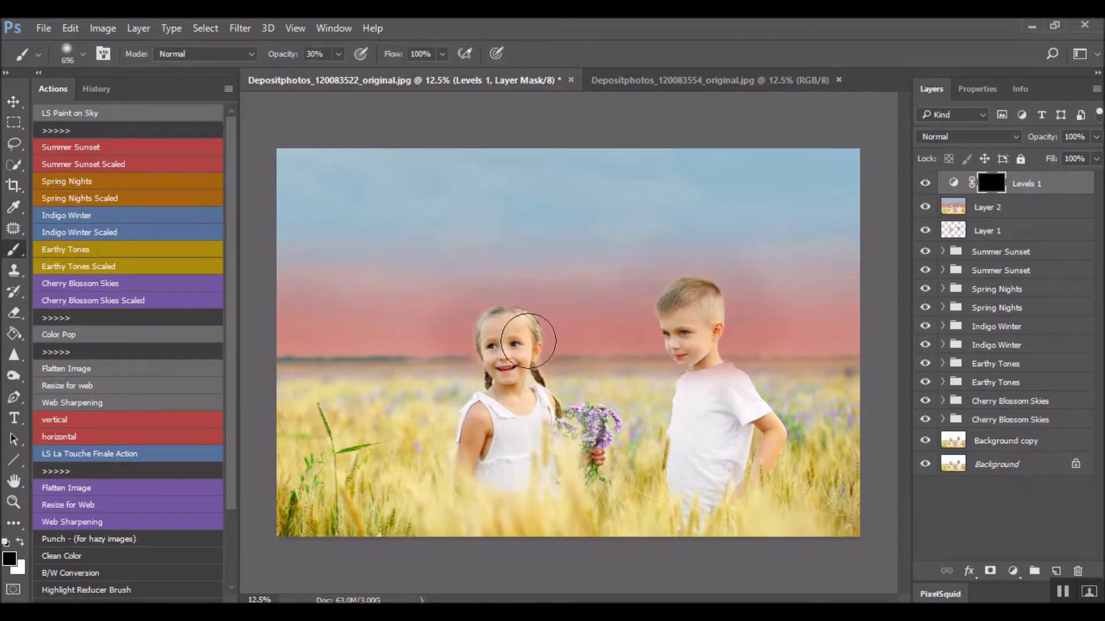
{"action": "key", "text": "4"}
{"action": "key", "text": "x"}
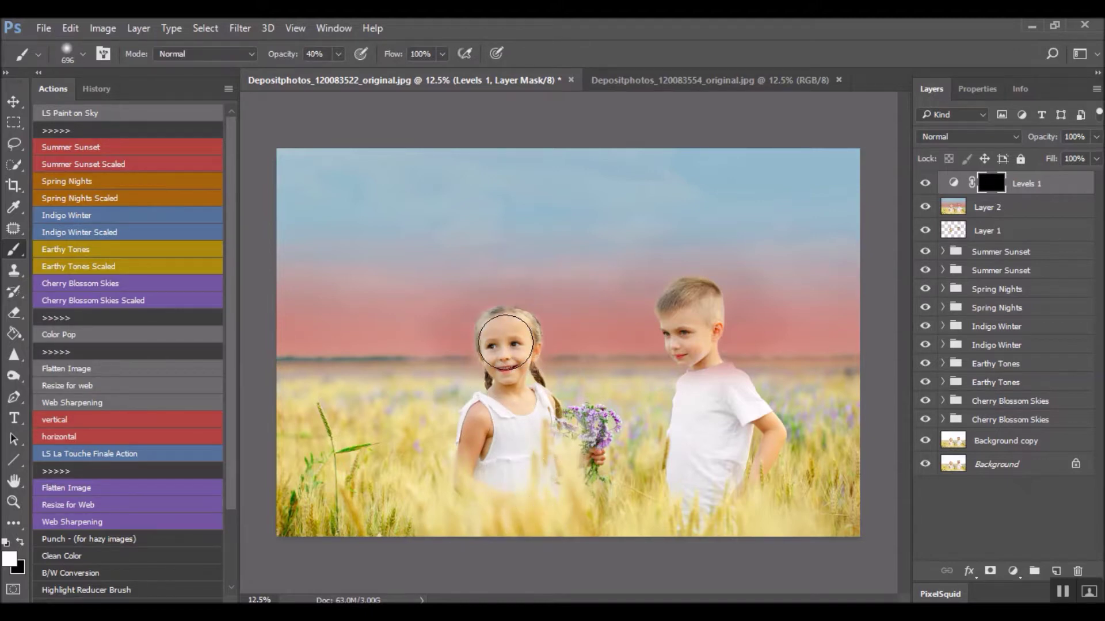
- Paint the brightening onto the girl and boy, then delete the Levels 1 layer
{"action": "mouse_move", "coordinate": [487, 449]}
{"action": "left_mouse_down"}
{"action": "mouse_move", "coordinate": [548, 456]}
{"action": "mouse_move", "coordinate": [490, 462]}
{"action": "left_mouse_up"}
{"action": "right_click", "coordinate": [397, 449], "text": "alt"}
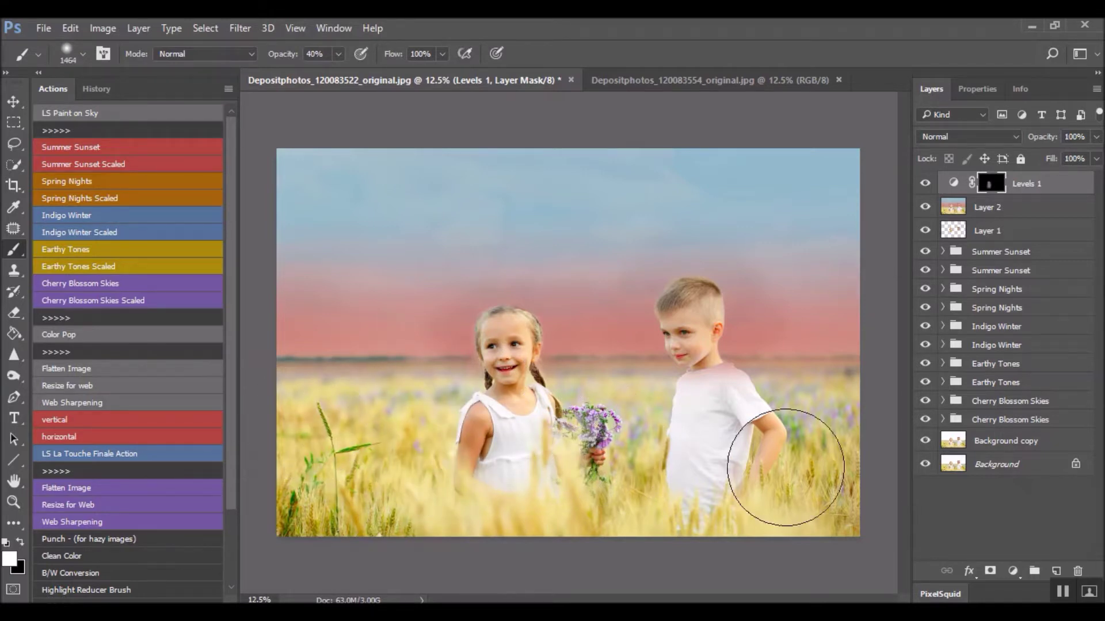
{"action": "mouse_move", "coordinate": [765, 480]}
{"action": "left_mouse_down"}
{"action": "mouse_move", "coordinate": [685, 320]}
{"action": "mouse_move", "coordinate": [702, 395]}
{"action": "mouse_move", "coordinate": [474, 390]}
{"action": "mouse_move", "coordinate": [483, 459]}
{"action": "mouse_move", "coordinate": [331, 445]}
{"action": "left_mouse_up"}
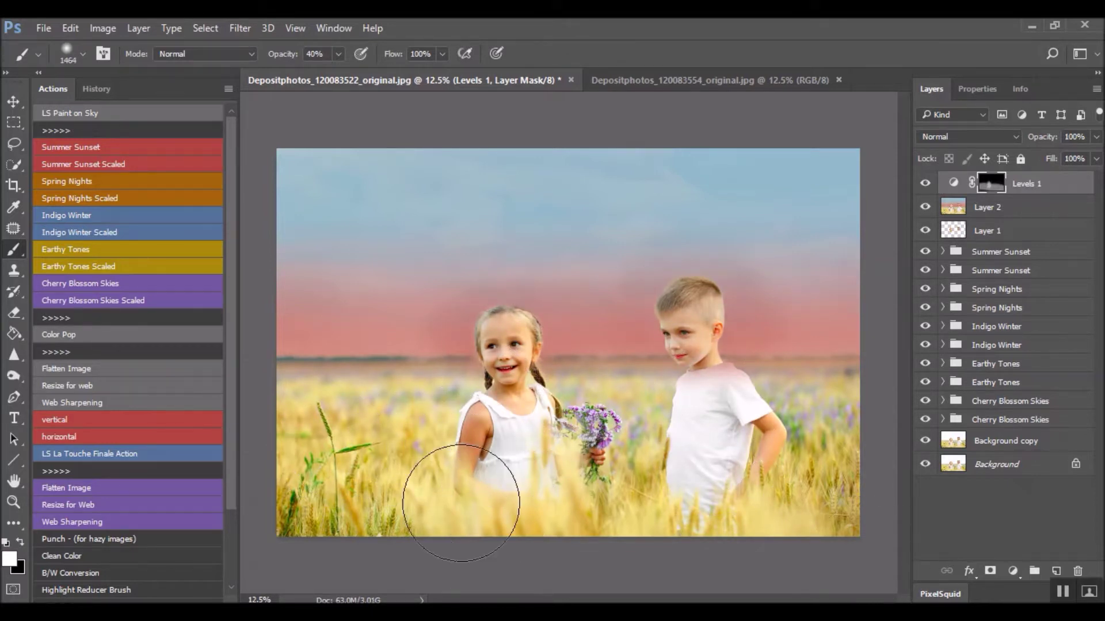
{"action": "left_click_drag", "start_coordinate": [1047, 191], "coordinate": [1077, 571]}
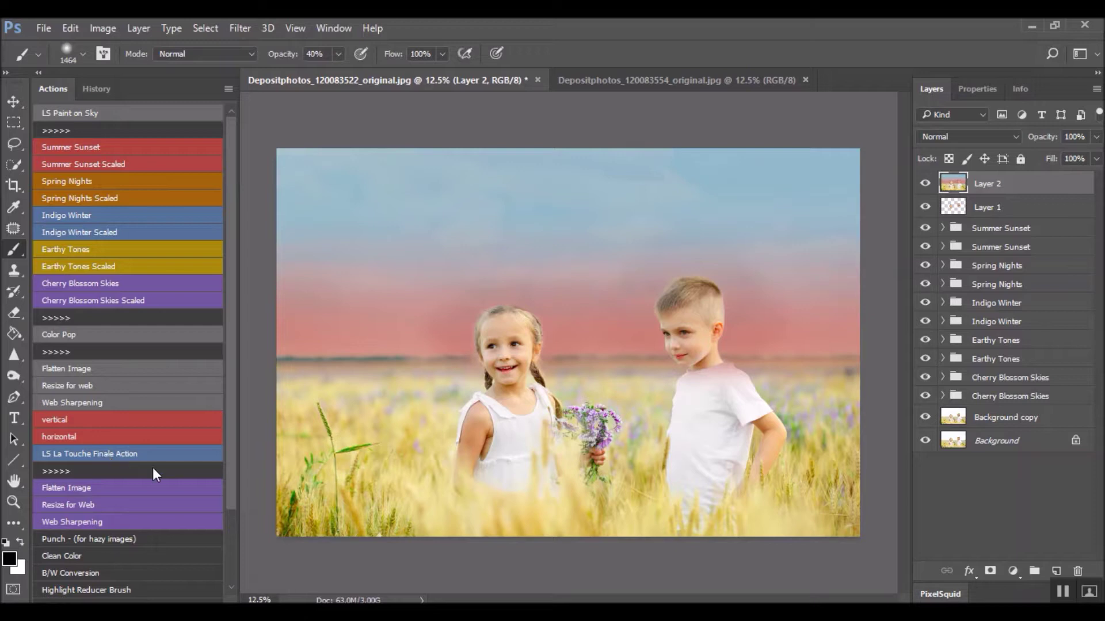
- Run the Flatten Image action on the pink-sky photo and launch La Touche Finale
{"action": "key", "text": "s"}
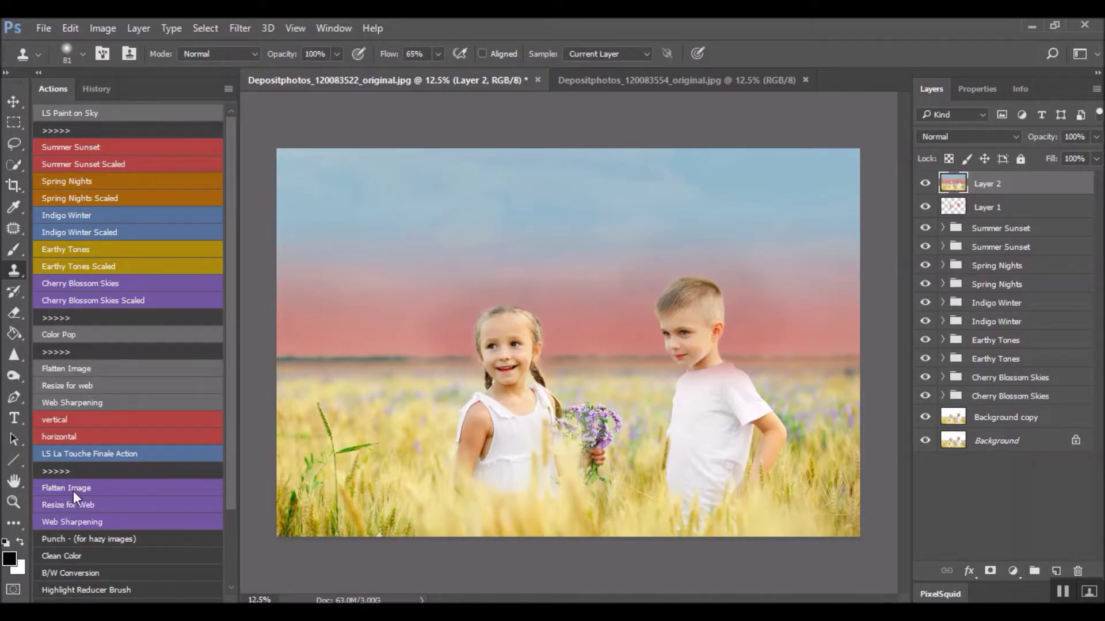
{"action": "left_click", "coordinate": [131, 493]}
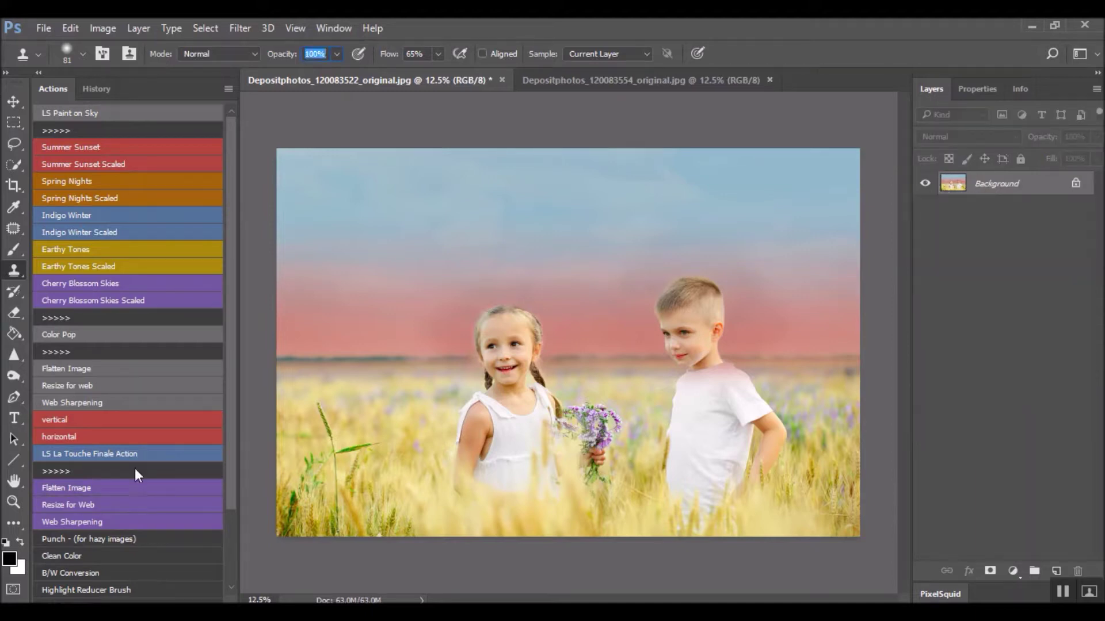
{"action": "left_click", "coordinate": [122, 451]}
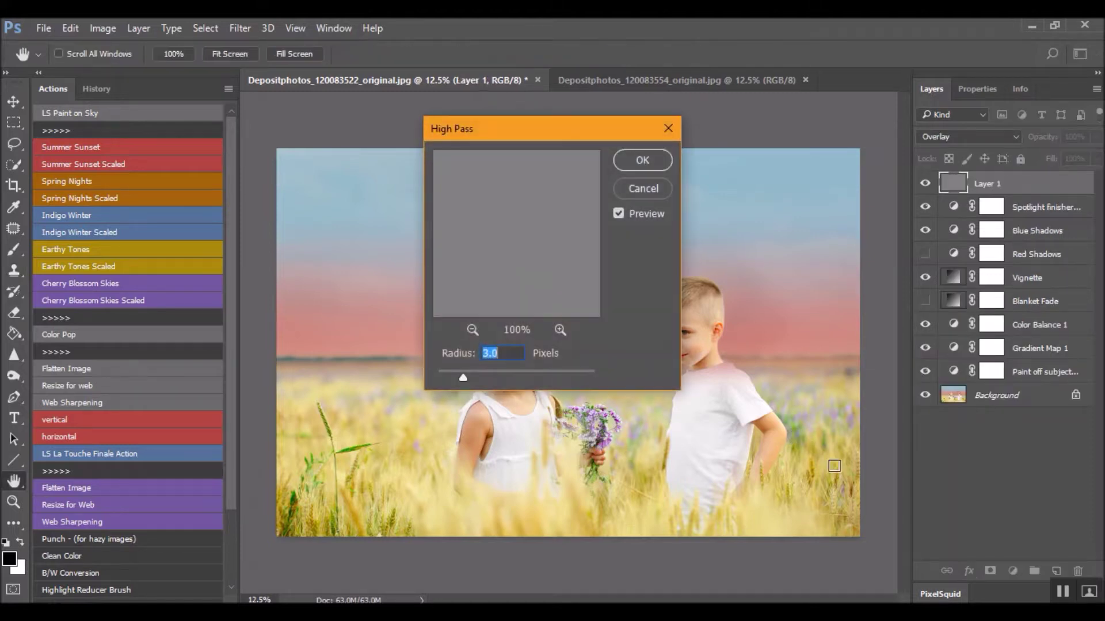
- Set High Pass radius to 5.6 pixels, apply it, and expand the La Touche Finale group
{"action": "left_click_drag", "start_coordinate": [541, 134], "coordinate": [298, 158]}
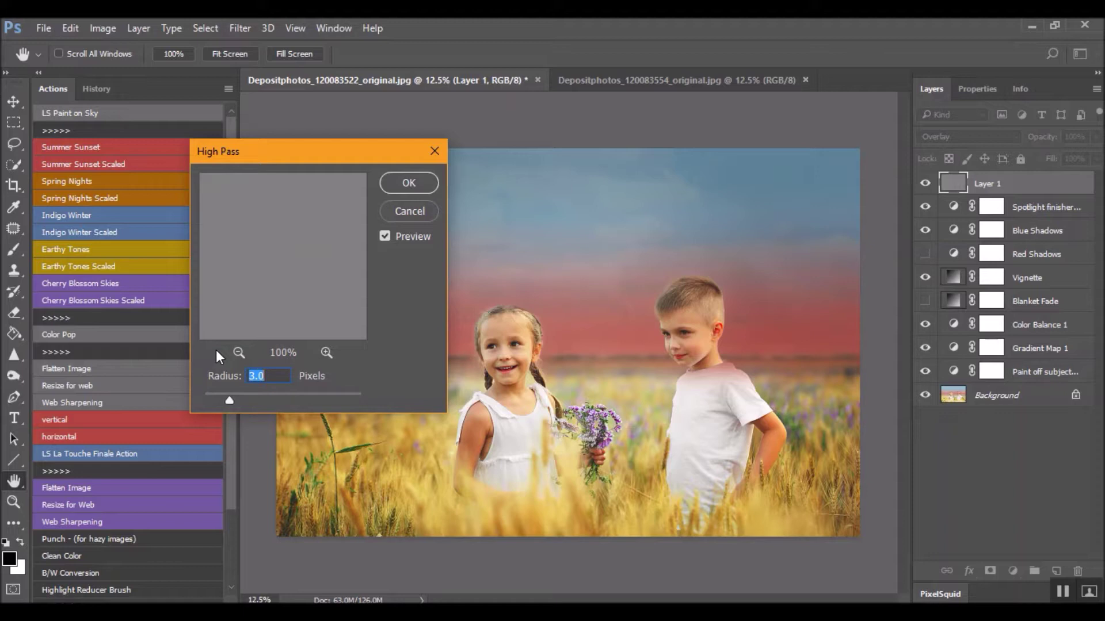
{"action": "left_click_drag", "start_coordinate": [229, 400], "coordinate": [249, 400]}
{"action": "left_click", "coordinate": [410, 184]}
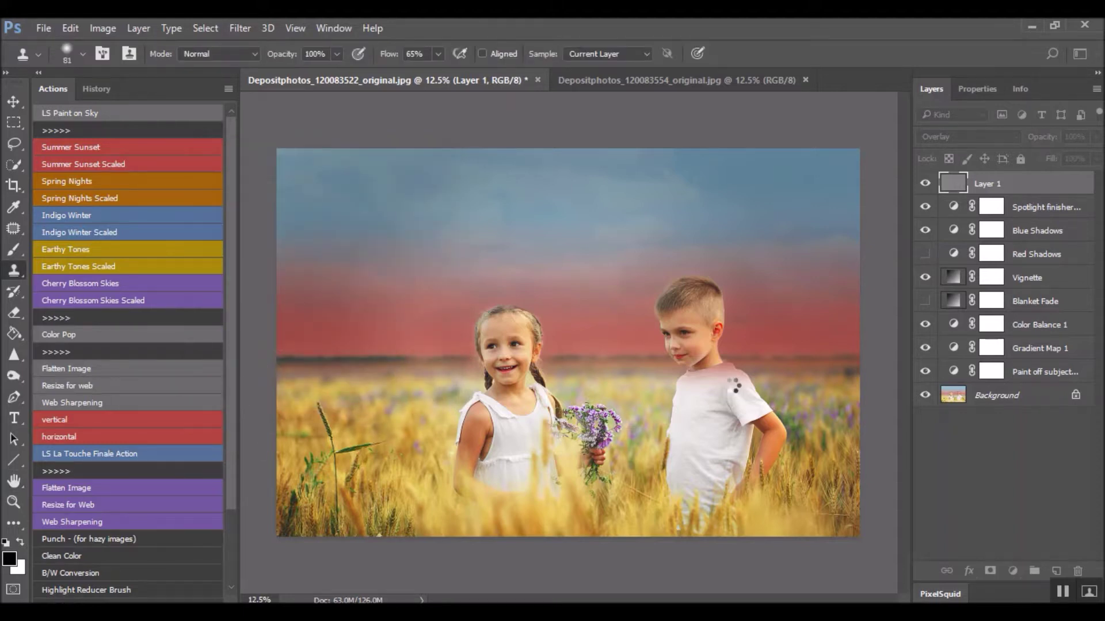
{"action": "left_click", "coordinate": [942, 181]}
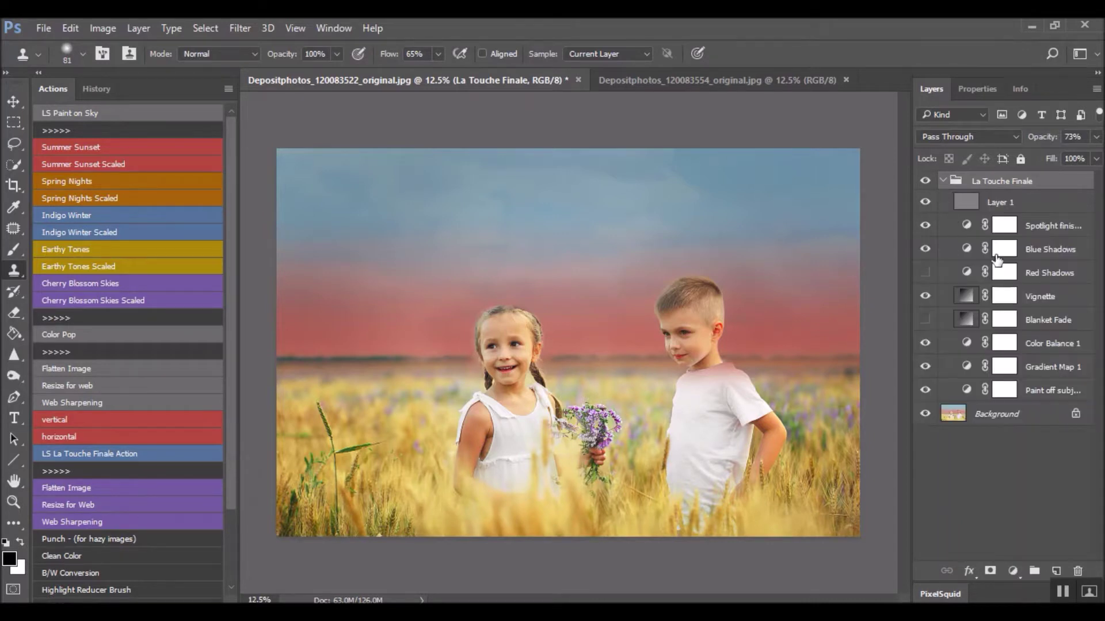
- Paint black on the Spotlight finisher mask with a ~4152 px brush over the children
{"action": "left_click", "coordinate": [1006, 224]}
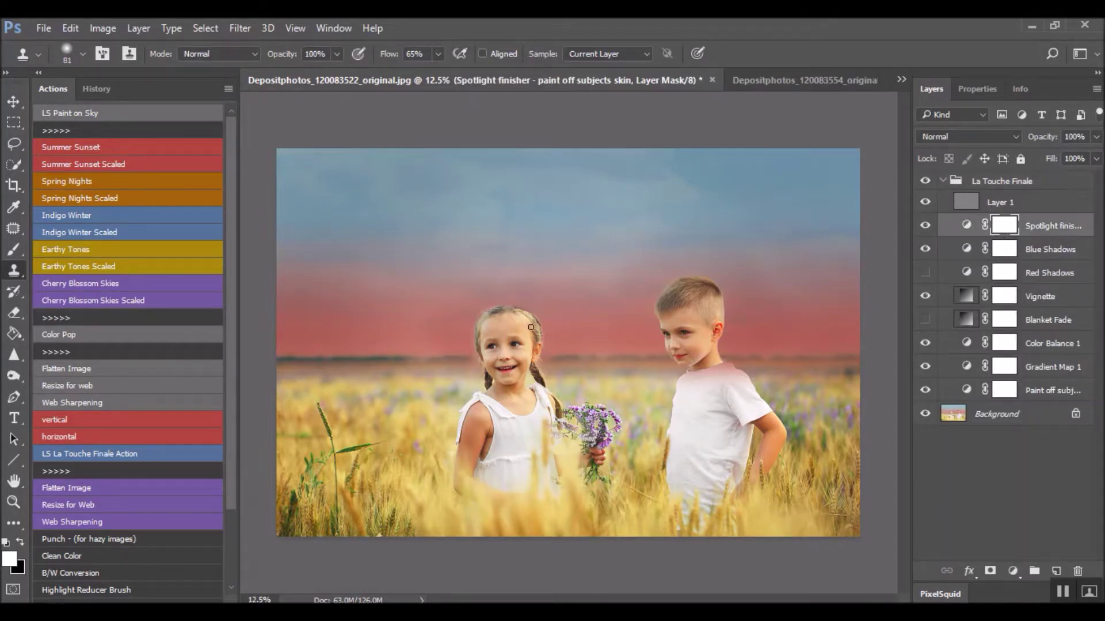
{"action": "left_click_drag", "start_coordinate": [512, 377], "coordinate": [588, 388]}
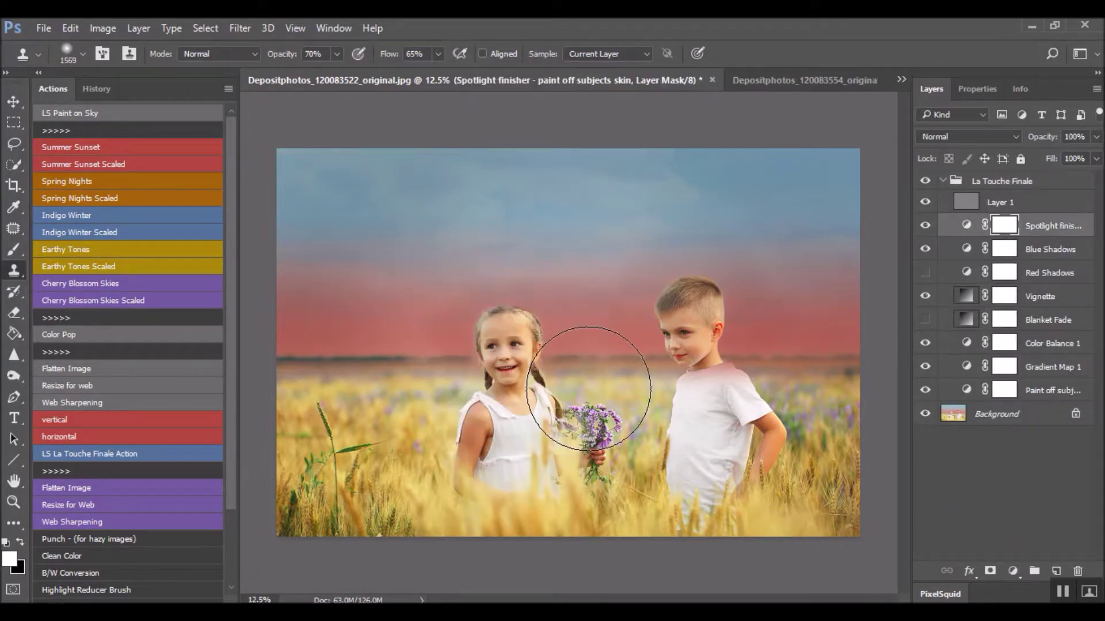
{"action": "left_click_drag", "start_coordinate": [467, 415], "coordinate": [611, 429]}
{"action": "left_click", "coordinate": [618, 397]}
{"action": "left_click", "coordinate": [559, 269]}
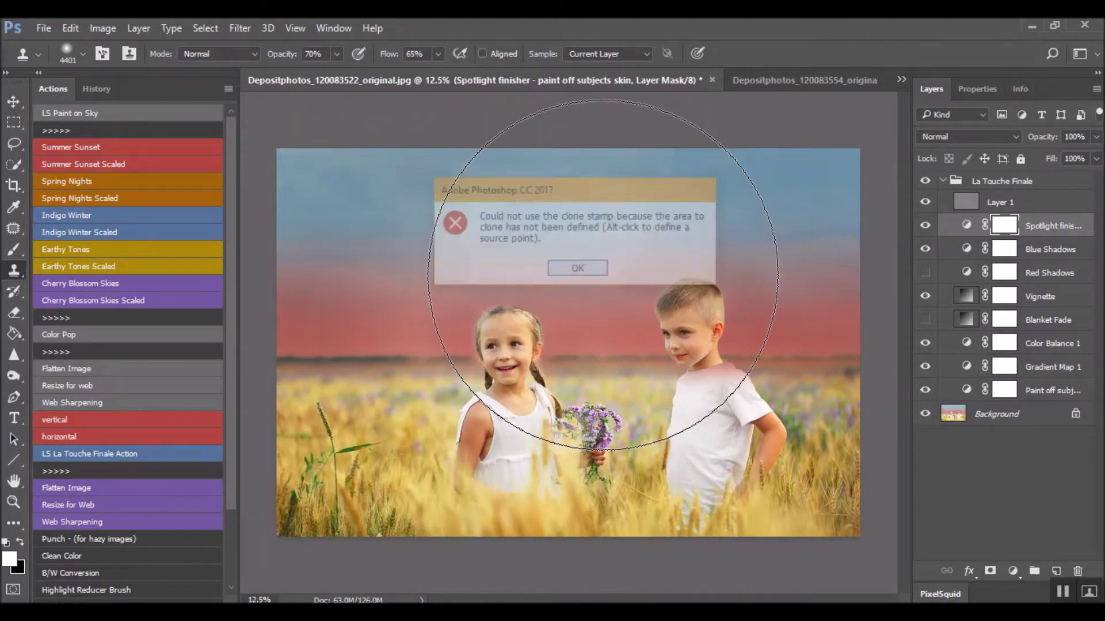
{"action": "left_click", "coordinate": [13, 248]}
{"action": "left_click_drag", "start_coordinate": [541, 374], "coordinate": [672, 396]}
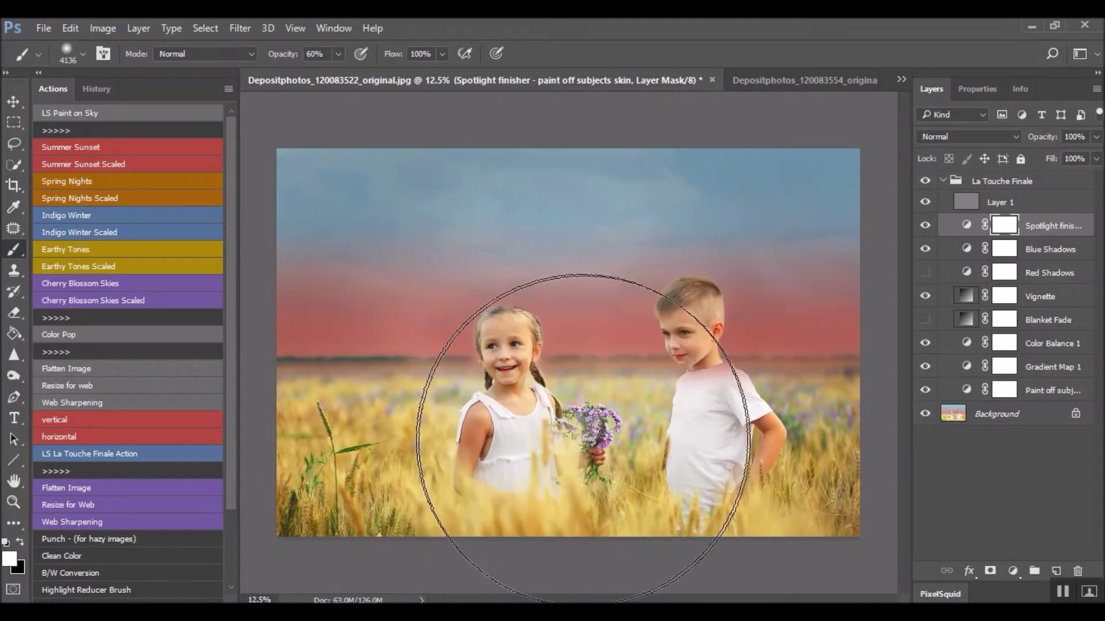
{"action": "key", "text": "x"}
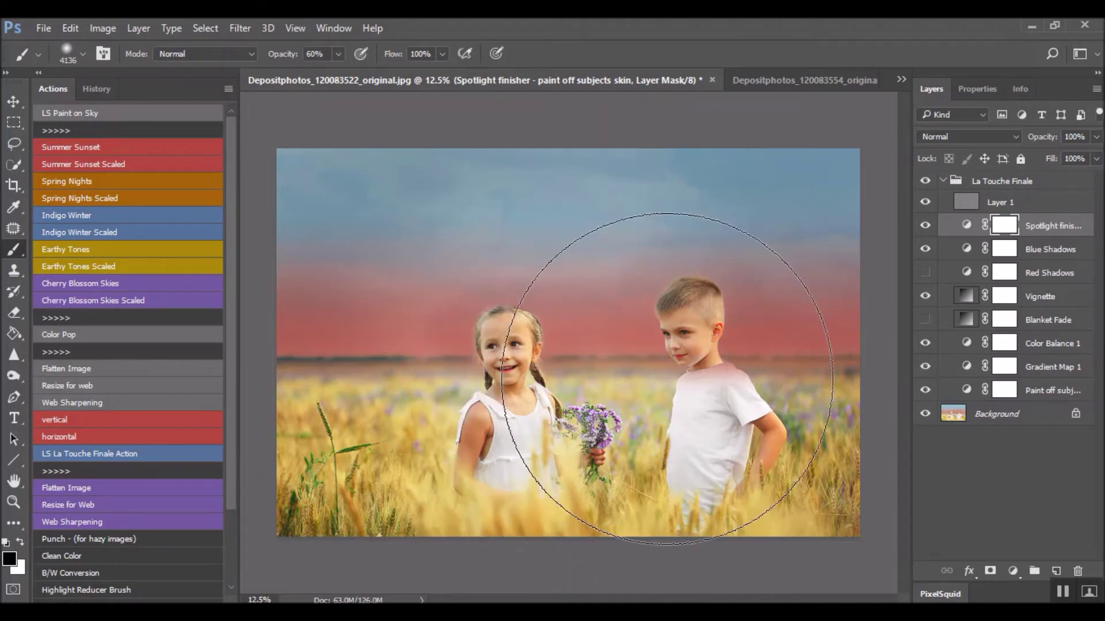
{"action": "left_click_drag", "start_coordinate": [657, 390], "coordinate": [598, 368]}
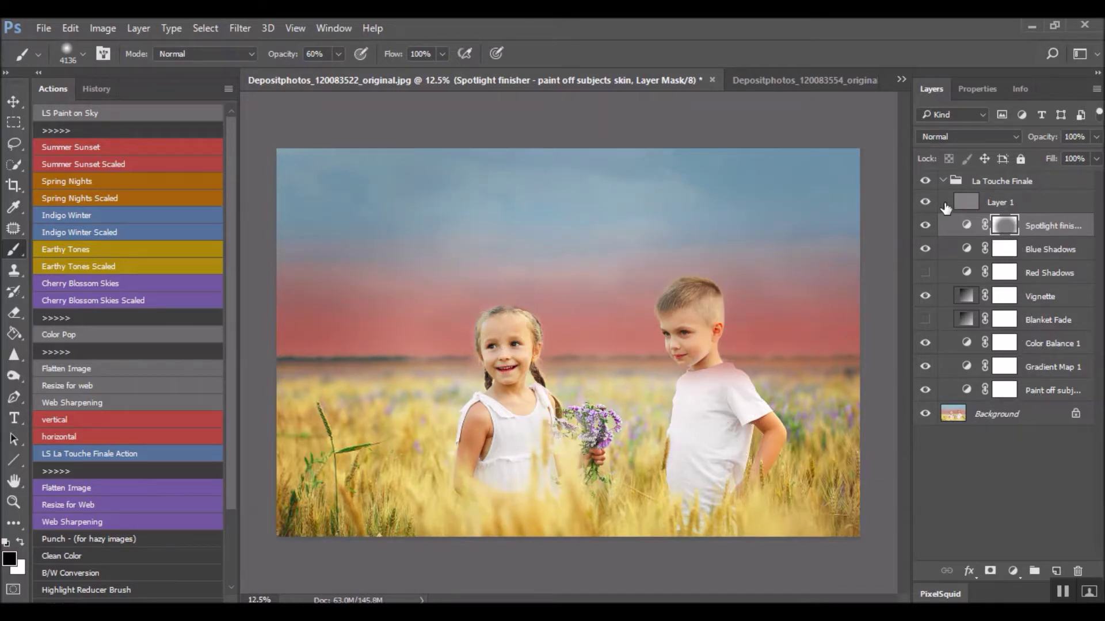
- Toggle the La Touche Finale group to compare, collapse it, and switch to the two-girls photo
{"action": "left_click", "coordinate": [949, 183]}
{"action": "left_click", "coordinate": [926, 181]}
{"action": "left_click", "coordinate": [926, 182]}
{"action": "left_click", "coordinate": [926, 182]}
{"action": "left_click", "coordinate": [926, 181]}
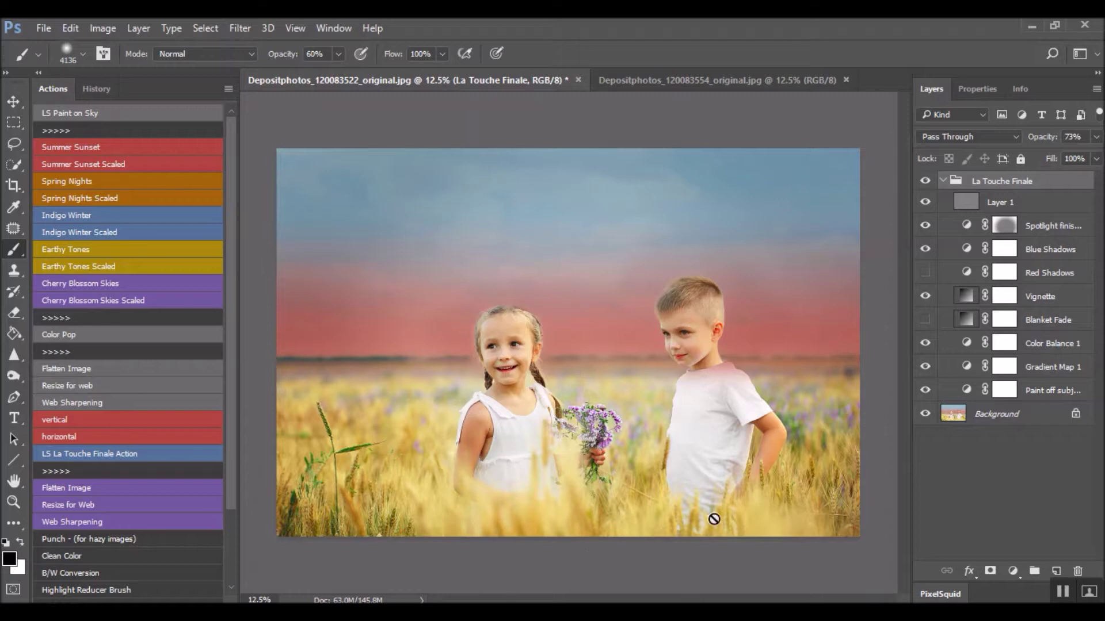
{"action": "left_click", "coordinate": [943, 181]}
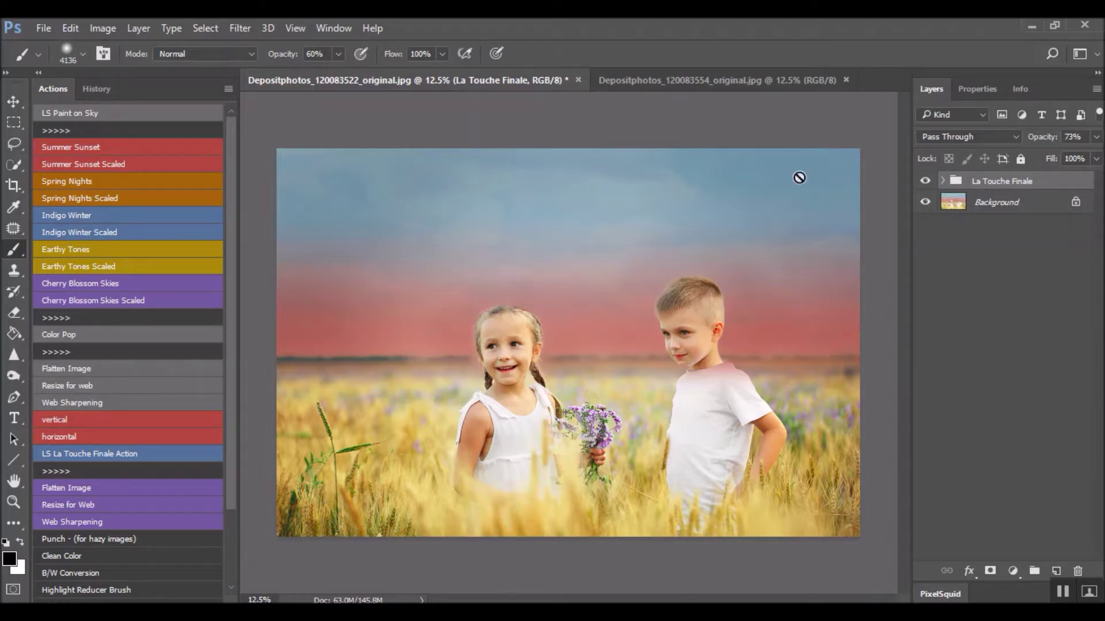
{"action": "left_click", "coordinate": [703, 81]}
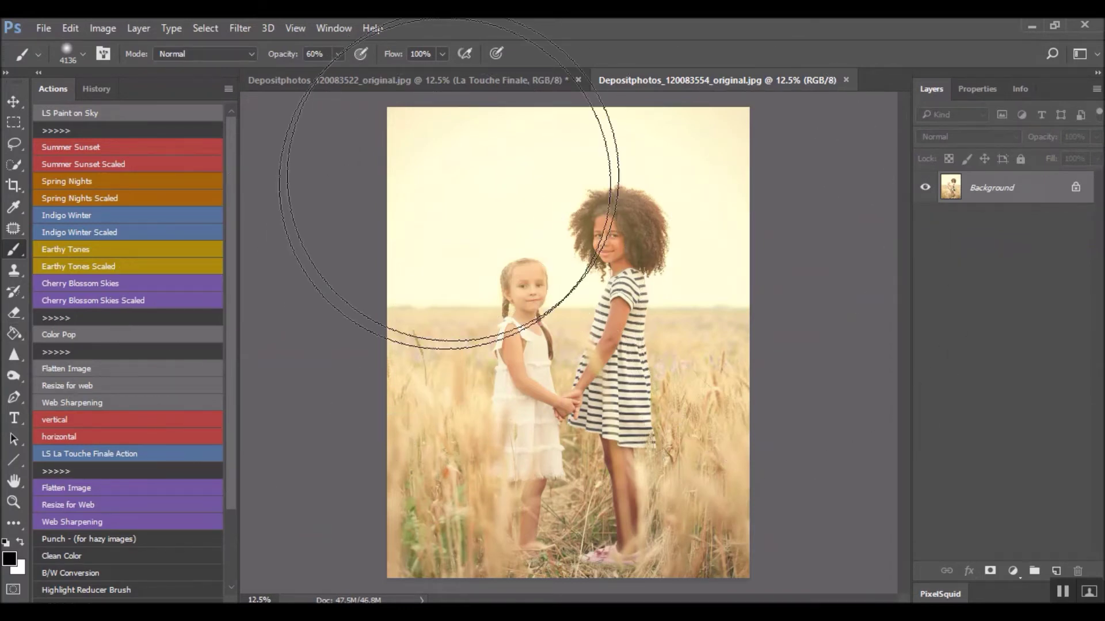
- Run the Earthy Tones Scaled action on the two-girls photo and target the Earthy Tones 5 mask
{"action": "left_click", "coordinate": [92, 267]}
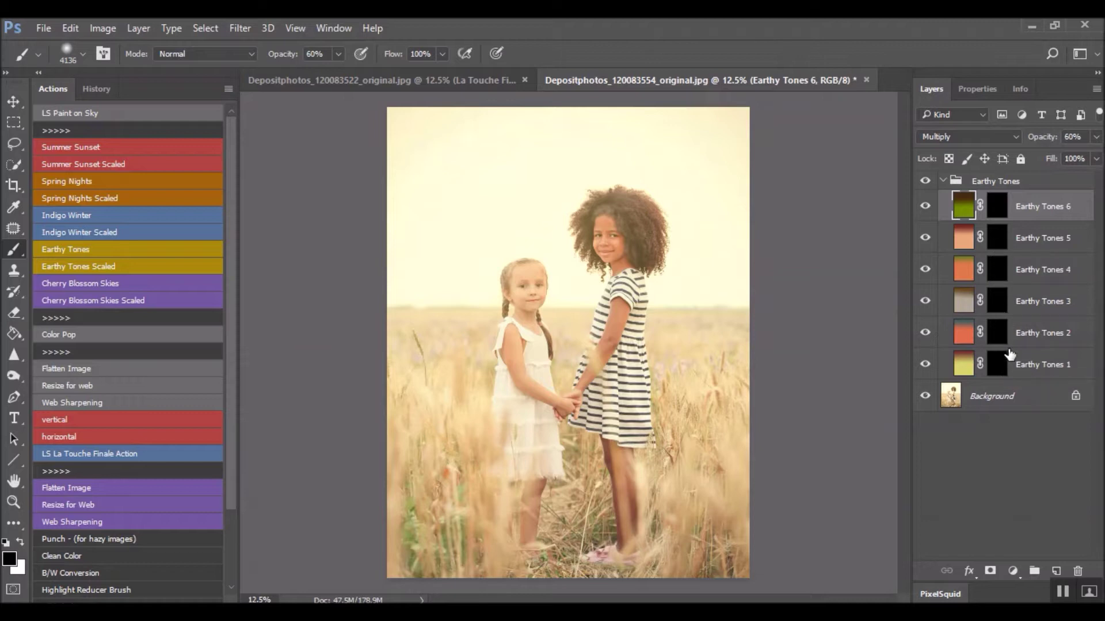
{"action": "left_click", "coordinate": [998, 241]}
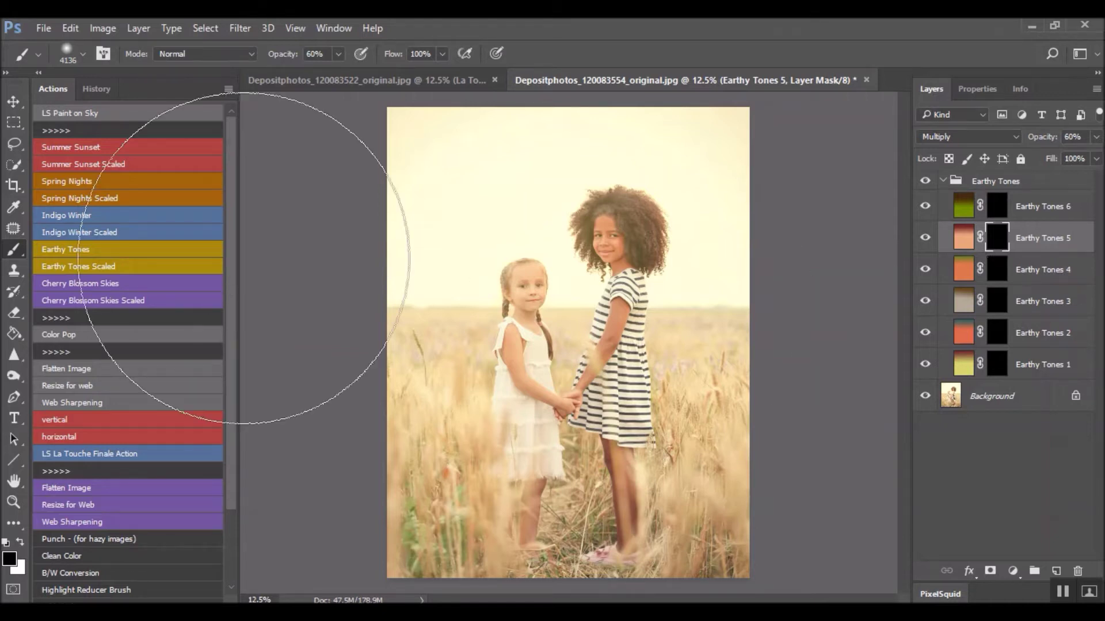
- Paint white with a ~1976-pixel brush on the Earthy Tones 5 mask to reveal a warm sky tint
{"action": "key", "text": "x"}
{"action": "left_click_drag", "start_coordinate": [608, 180], "coordinate": [469, 185]}
{"action": "mouse_move", "coordinate": [395, 123]}
{"action": "left_mouse_down"}
{"action": "mouse_move", "coordinate": [794, 157]}
{"action": "mouse_move", "coordinate": [352, 156]}
{"action": "mouse_move", "coordinate": [732, 178]}
{"action": "mouse_move", "coordinate": [395, 185]}
{"action": "mouse_move", "coordinate": [611, 217]}
{"action": "mouse_move", "coordinate": [382, 227]}
{"action": "mouse_move", "coordinate": [409, 256]}
{"action": "mouse_move", "coordinate": [801, 256]}
{"action": "mouse_move", "coordinate": [348, 261]}
{"action": "mouse_move", "coordinate": [316, 141]}
{"action": "mouse_move", "coordinate": [799, 141]}
{"action": "mouse_move", "coordinate": [353, 136]}
{"action": "mouse_move", "coordinate": [789, 165]}
{"action": "mouse_move", "coordinate": [352, 197]}
{"action": "mouse_move", "coordinate": [439, 195]}
{"action": "mouse_move", "coordinate": [784, 230]}
{"action": "mouse_move", "coordinate": [398, 250]}
{"action": "mouse_move", "coordinate": [297, 284]}
{"action": "mouse_move", "coordinate": [338, 210]}
{"action": "mouse_move", "coordinate": [537, 62]}
{"action": "mouse_move", "coordinate": [880, 205]}
{"action": "mouse_move", "coordinate": [320, 153]}
{"action": "mouse_move", "coordinate": [616, 50]}
{"action": "mouse_move", "coordinate": [345, 184]}
{"action": "mouse_move", "coordinate": [664, 205]}
{"action": "mouse_move", "coordinate": [279, 249]}
{"action": "mouse_move", "coordinate": [827, 198]}
{"action": "mouse_move", "coordinate": [573, 88]}
{"action": "mouse_move", "coordinate": [185, 123]}
{"action": "mouse_move", "coordinate": [666, 111]}
{"action": "mouse_move", "coordinate": [776, 229]}
{"action": "mouse_move", "coordinate": [360, 195]}
{"action": "left_mouse_up"}
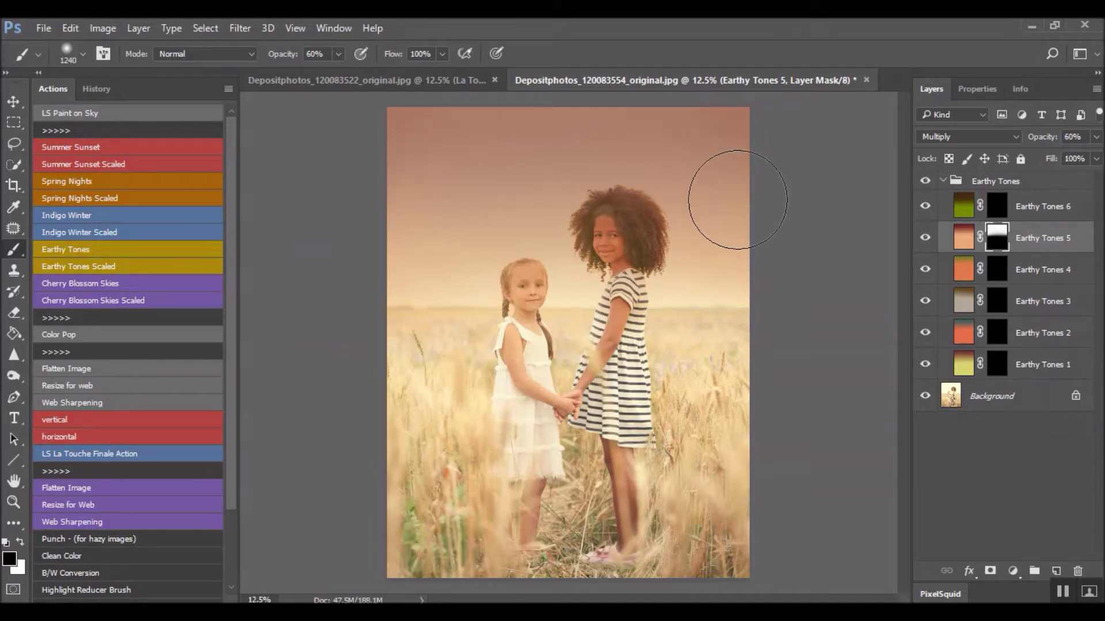
- Zoom in and paint the mask at 30% opacity over both girls' faces and the older girl's hair
{"action": "key", "text": "ctrl+plus"}
{"action": "key", "text": "ctrl+plus"}
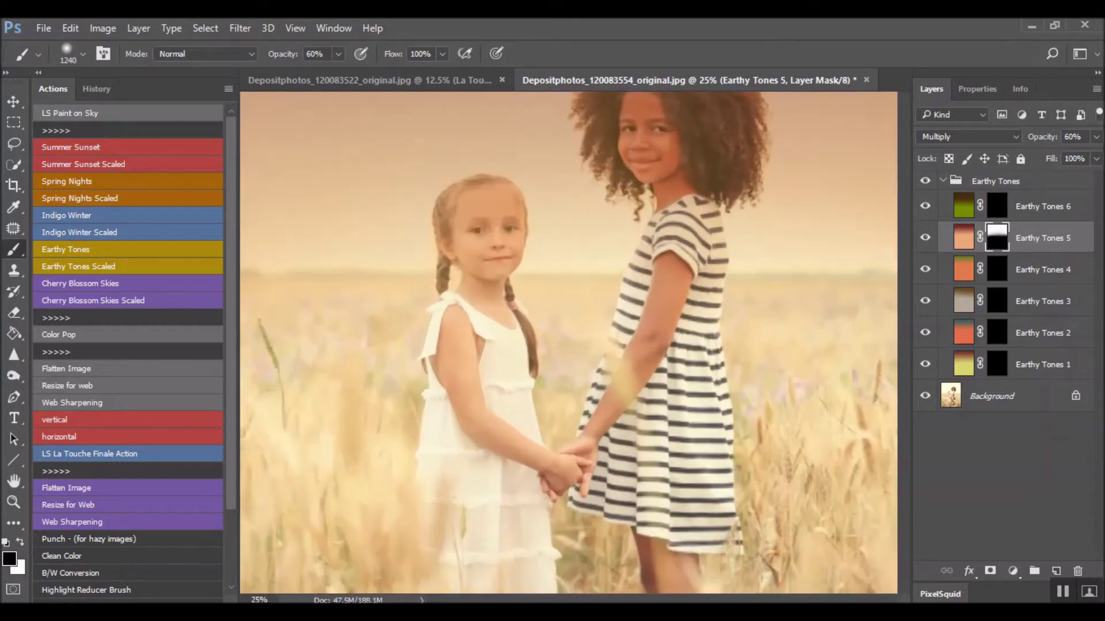
{"action": "key", "text": "ctrl+minus"}
{"action": "key", "text": "ctrl+plus"}
{"action": "scroll", "coordinate": [813, 468], "scroll_direction": "up", "scroll_amount": 3}
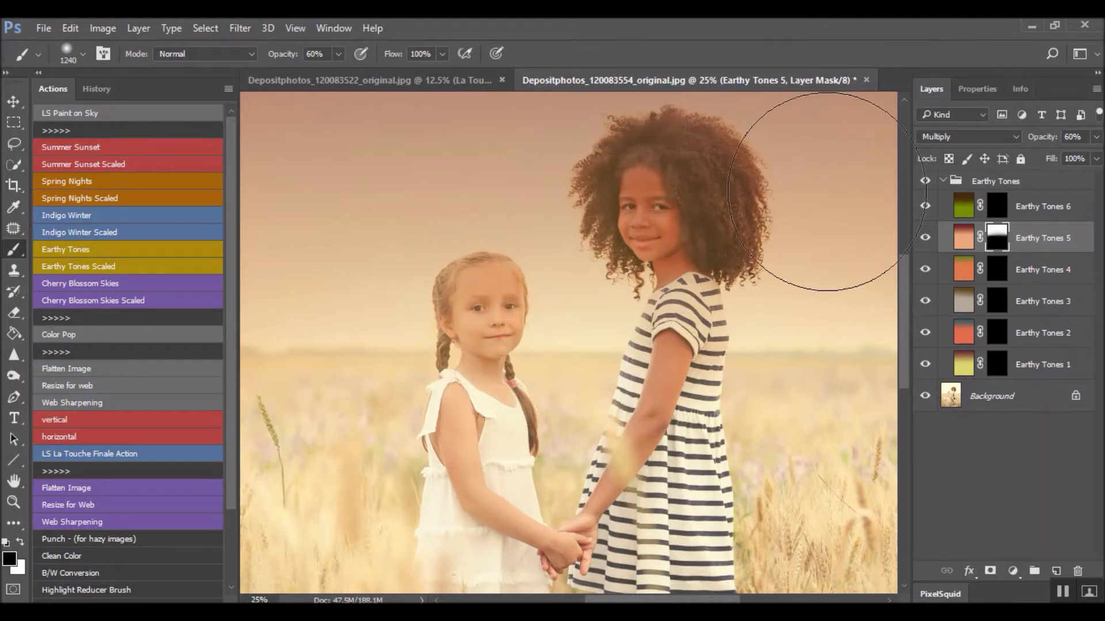
{"action": "mouse_move", "coordinate": [671, 291]}
{"action": "left_mouse_down"}
{"action": "mouse_move", "coordinate": [661, 293]}
{"action": "mouse_move", "coordinate": [671, 291]}
{"action": "left_mouse_up"}
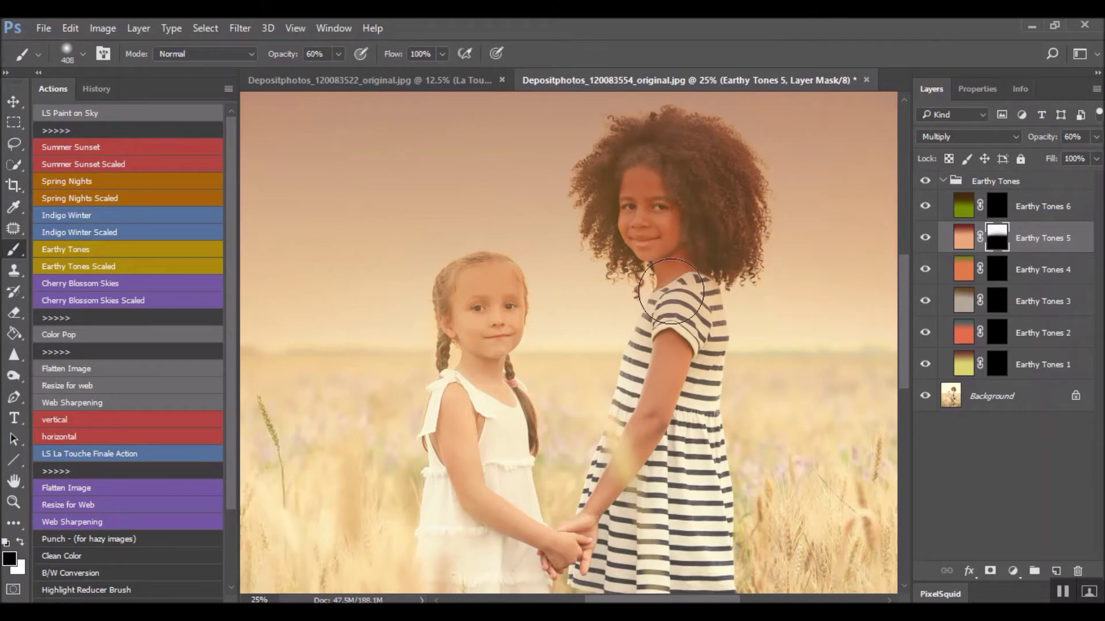
{"action": "mouse_move", "coordinate": [638, 167]}
{"action": "left_mouse_down"}
{"action": "mouse_move", "coordinate": [662, 209]}
{"action": "mouse_move", "coordinate": [683, 188]}
{"action": "mouse_move", "coordinate": [661, 192]}
{"action": "mouse_move", "coordinate": [685, 180]}
{"action": "mouse_move", "coordinate": [647, 173]}
{"action": "mouse_move", "coordinate": [654, 209]}
{"action": "mouse_move", "coordinate": [636, 184]}
{"action": "mouse_move", "coordinate": [679, 245]}
{"action": "mouse_move", "coordinate": [723, 188]}
{"action": "mouse_move", "coordinate": [698, 155]}
{"action": "mouse_move", "coordinate": [703, 187]}
{"action": "mouse_move", "coordinate": [693, 161]}
{"action": "mouse_move", "coordinate": [612, 182]}
{"action": "mouse_move", "coordinate": [624, 187]}
{"action": "mouse_move", "coordinate": [627, 230]}
{"action": "mouse_move", "coordinate": [663, 228]}
{"action": "mouse_move", "coordinate": [688, 244]}
{"action": "mouse_move", "coordinate": [642, 238]}
{"action": "mouse_move", "coordinate": [670, 247]}
{"action": "mouse_move", "coordinate": [667, 175]}
{"action": "mouse_move", "coordinate": [673, 240]}
{"action": "mouse_move", "coordinate": [687, 190]}
{"action": "mouse_move", "coordinate": [693, 253]}
{"action": "mouse_move", "coordinate": [714, 251]}
{"action": "mouse_move", "coordinate": [701, 261]}
{"action": "mouse_move", "coordinate": [714, 172]}
{"action": "mouse_move", "coordinate": [686, 153]}
{"action": "mouse_move", "coordinate": [639, 173]}
{"action": "mouse_move", "coordinate": [630, 199]}
{"action": "mouse_move", "coordinate": [683, 233]}
{"action": "mouse_move", "coordinate": [662, 199]}
{"action": "left_mouse_up"}
{"action": "key", "text": "3"}
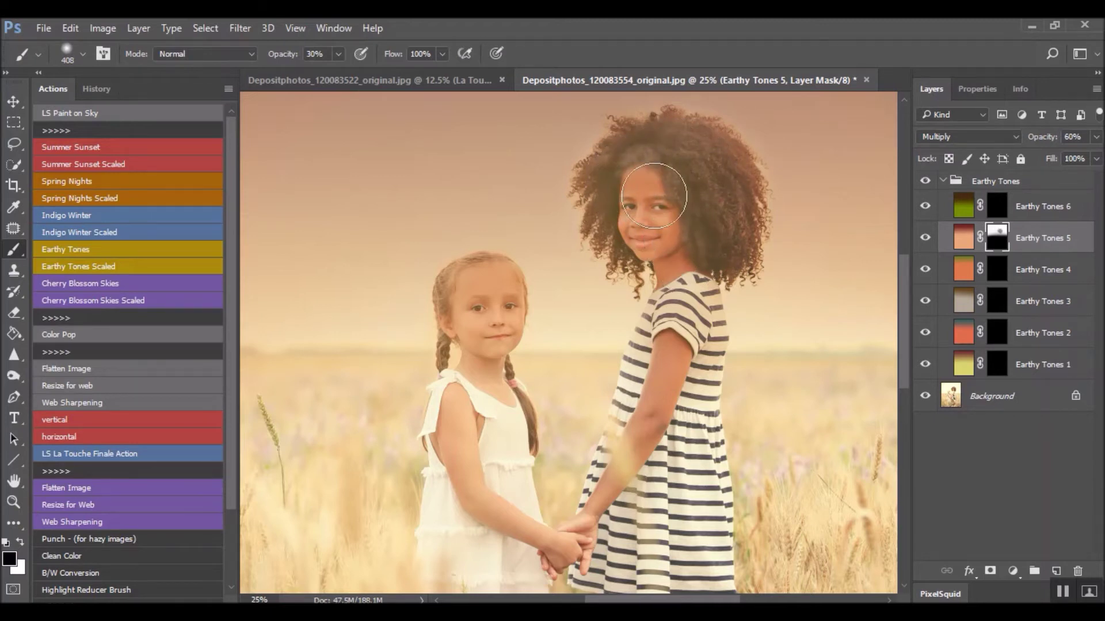
{"action": "left_click_drag", "start_coordinate": [488, 297], "coordinate": [486, 335]}
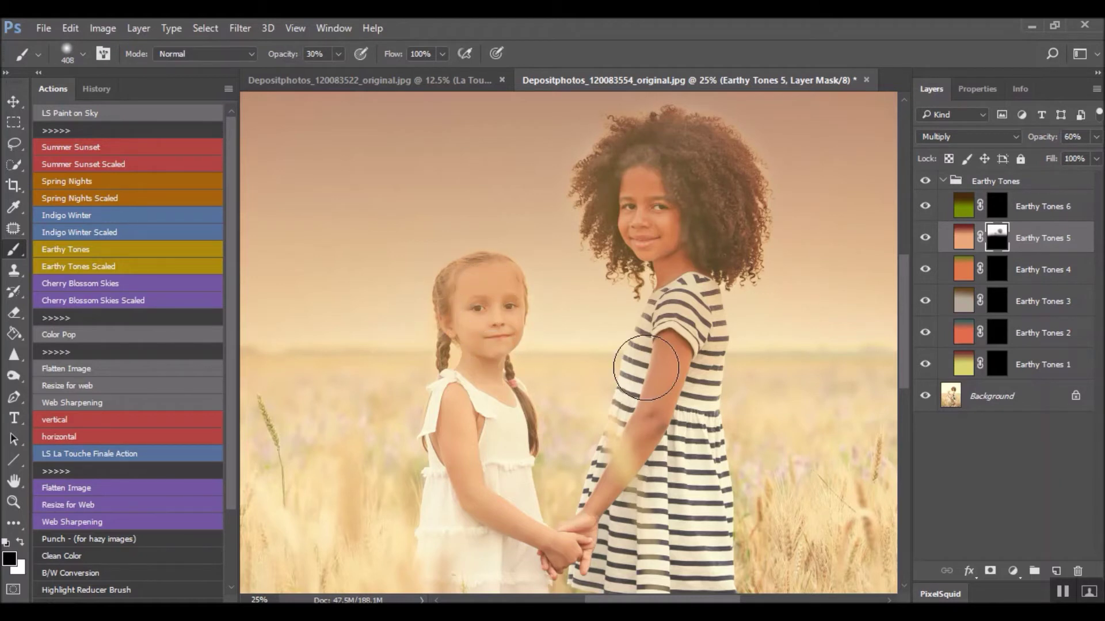
{"action": "mouse_move", "coordinate": [465, 297]}
{"action": "left_mouse_down"}
{"action": "mouse_move", "coordinate": [437, 302]}
{"action": "mouse_move", "coordinate": [476, 271]}
{"action": "mouse_move", "coordinate": [501, 288]}
{"action": "mouse_move", "coordinate": [486, 377]}
{"action": "mouse_move", "coordinate": [473, 374]}
{"action": "mouse_move", "coordinate": [482, 310]}
{"action": "mouse_move", "coordinate": [454, 297]}
{"action": "mouse_move", "coordinate": [480, 345]}
{"action": "mouse_move", "coordinate": [502, 288]}
{"action": "mouse_move", "coordinate": [483, 377]}
{"action": "mouse_move", "coordinate": [483, 363]}
{"action": "mouse_move", "coordinate": [550, 422]}
{"action": "left_mouse_up"}
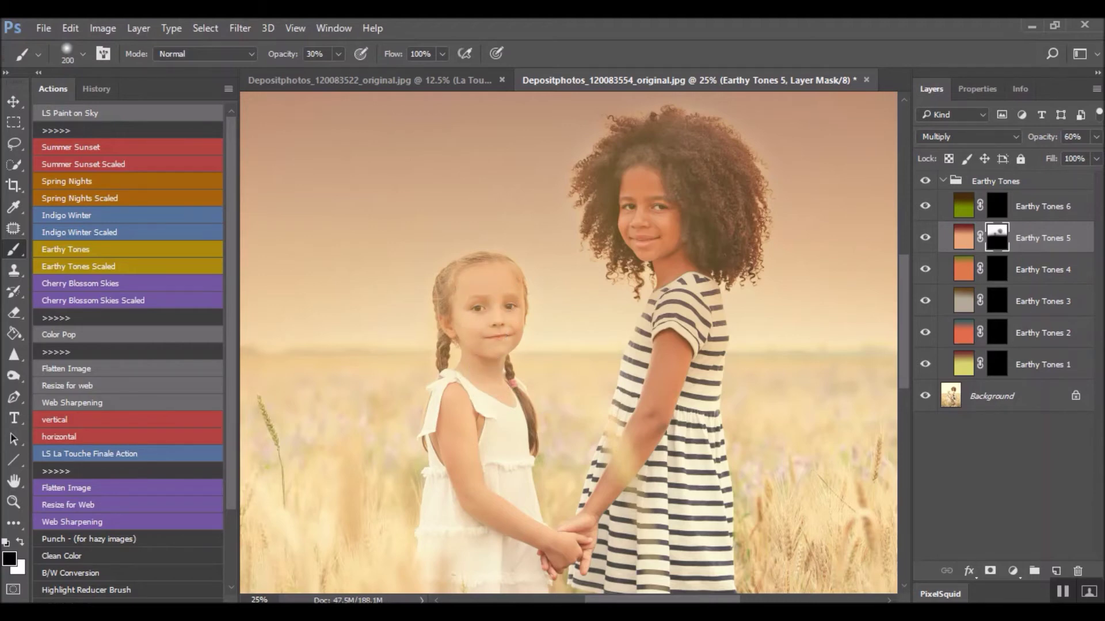
{"action": "key", "text": "ctrl+minus"}
{"action": "key", "text": "ctrl+minus"}
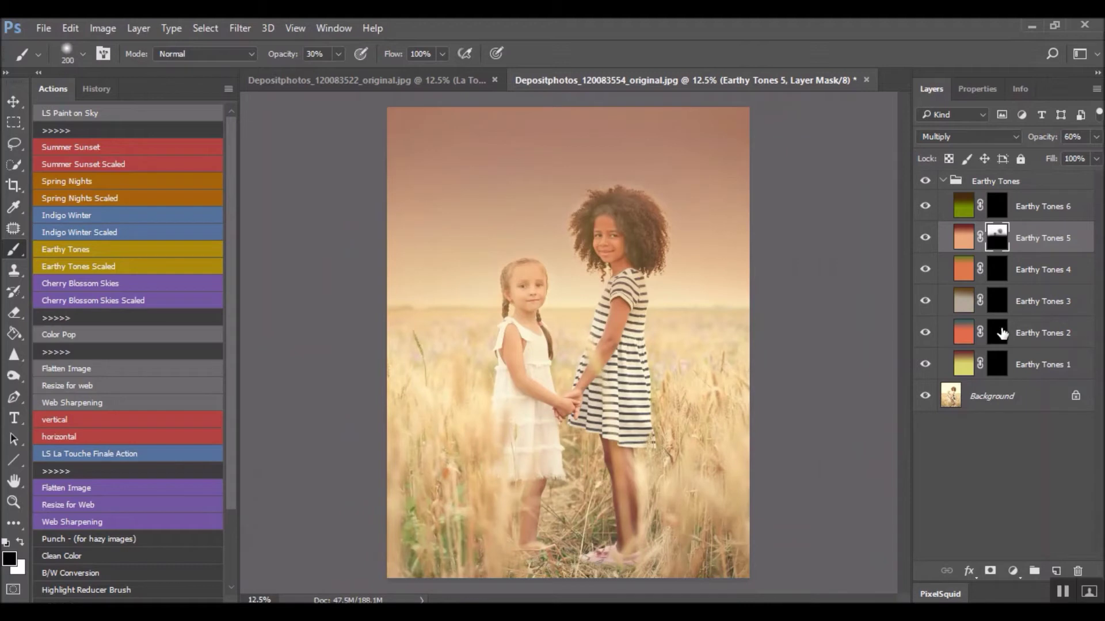
- Copy the Earthy Tones 5 mask onto Earthy Tones 4 and 3, hiding layers 5, 4 and 3
{"action": "left_click_drag", "start_coordinate": [996, 244], "coordinate": [997, 269]}
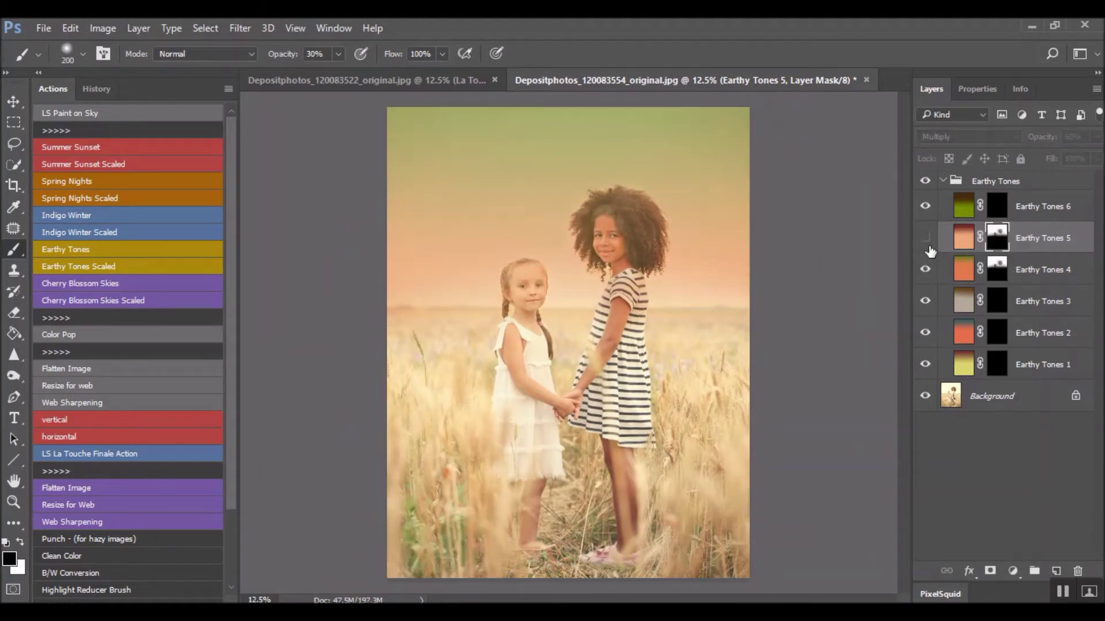
{"action": "left_click", "coordinate": [926, 238]}
{"action": "left_click", "coordinate": [925, 237]}
{"action": "left_click", "coordinate": [925, 270]}
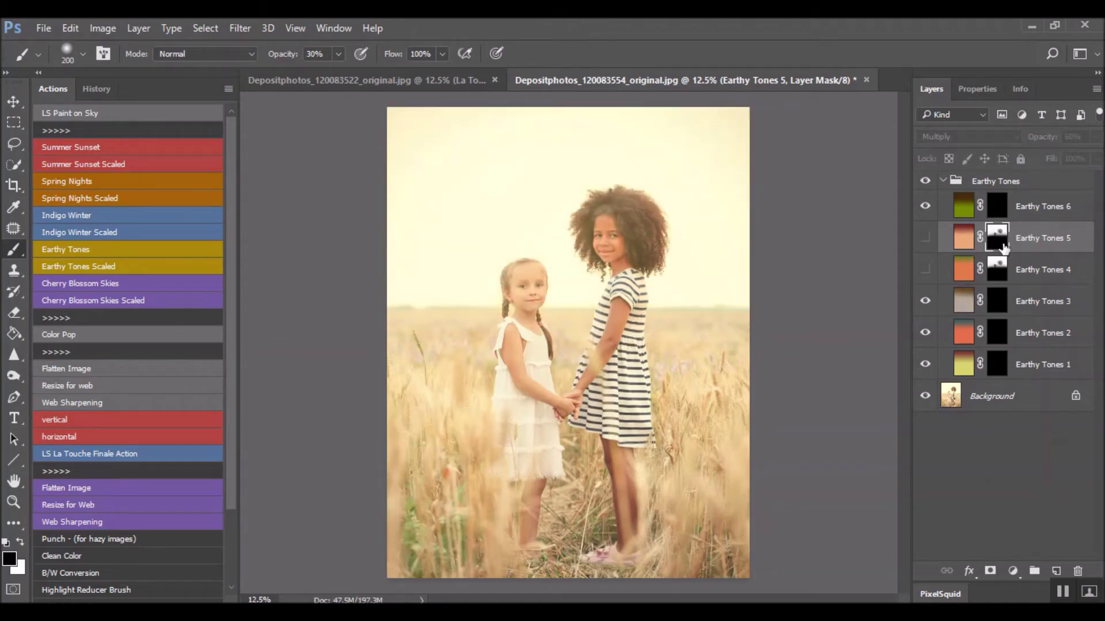
{"action": "left_click_drag", "start_coordinate": [1002, 275], "coordinate": [998, 301]}
{"action": "key", "text": "super"}
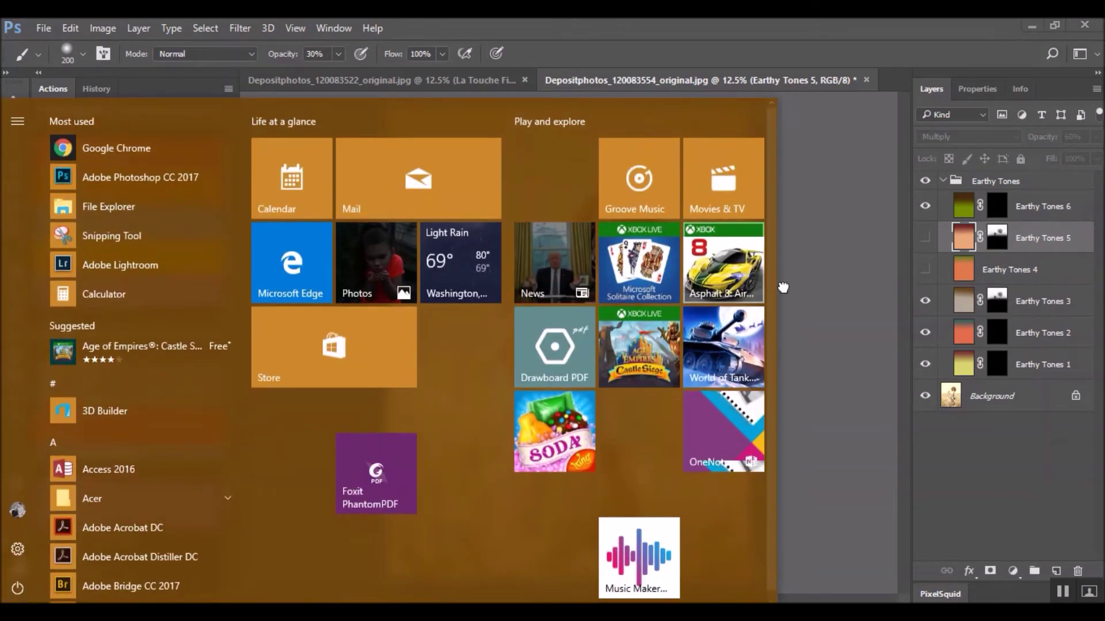
{"action": "key", "text": "super"}
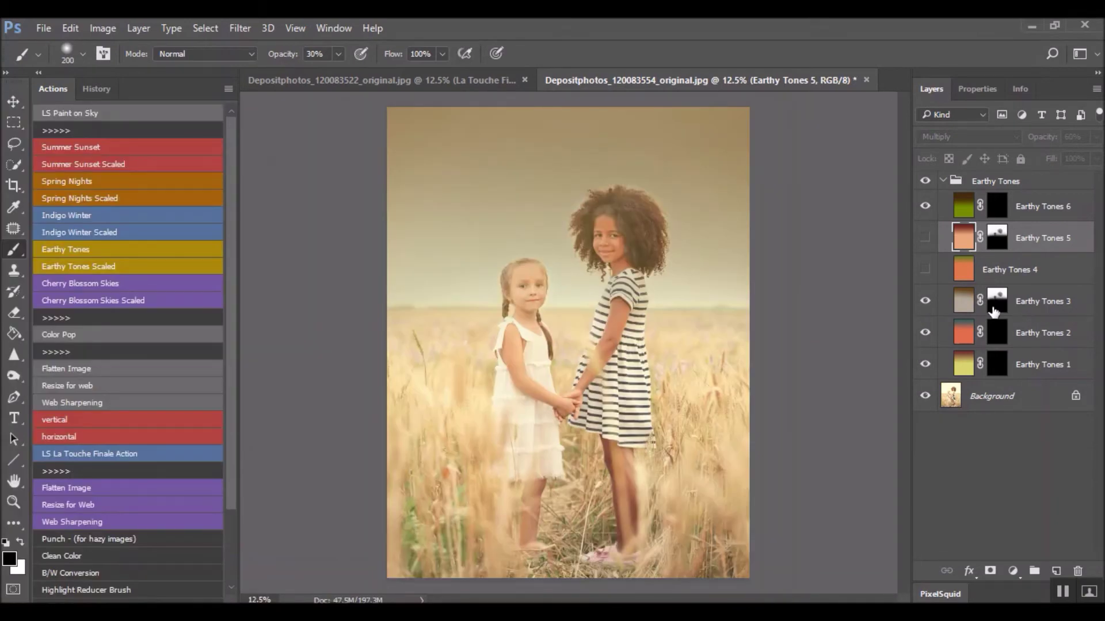
{"action": "left_click", "coordinate": [925, 301]}
- Copy the same mask down onto Earthy Tones 2 and Earthy Tones 1
{"action": "left_click_drag", "start_coordinate": [1000, 305], "coordinate": [996, 329]}
{"action": "key", "text": "super"}
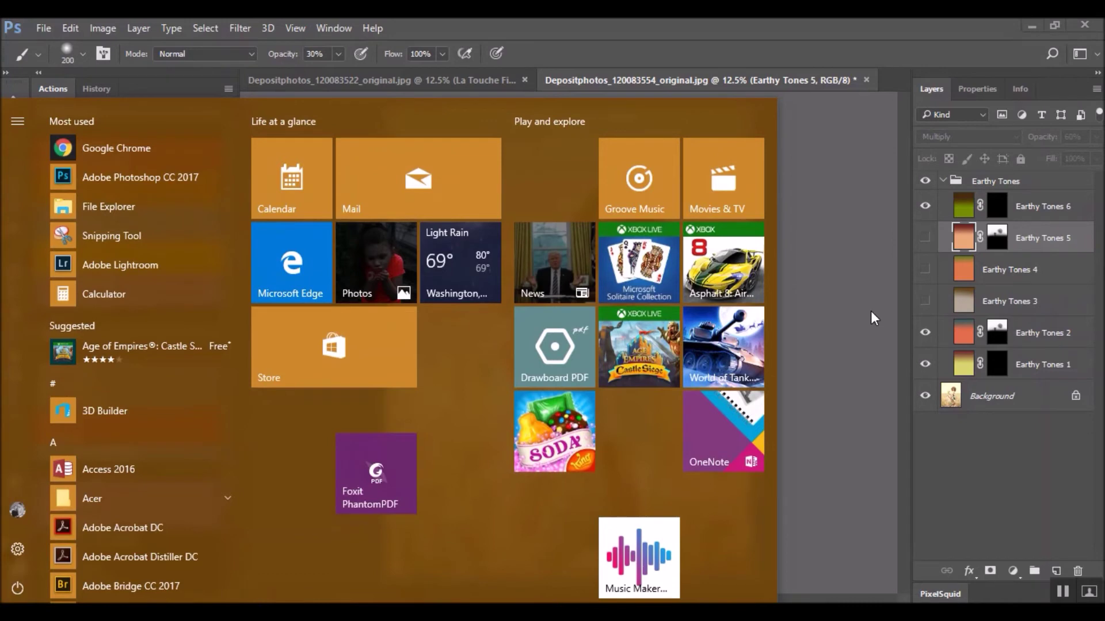
{"action": "key", "text": "super"}
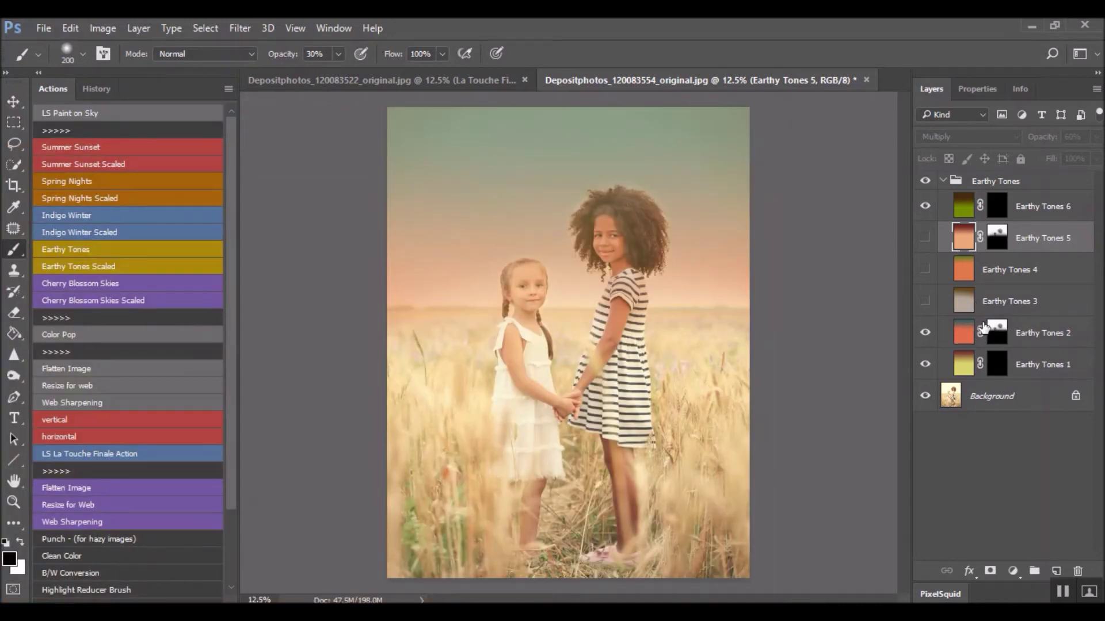
{"action": "left_click_drag", "start_coordinate": [995, 335], "coordinate": [1000, 368]}
- Lower the Earthy Tones 2 layer to 38% opacity
{"action": "left_click", "coordinate": [925, 333]}
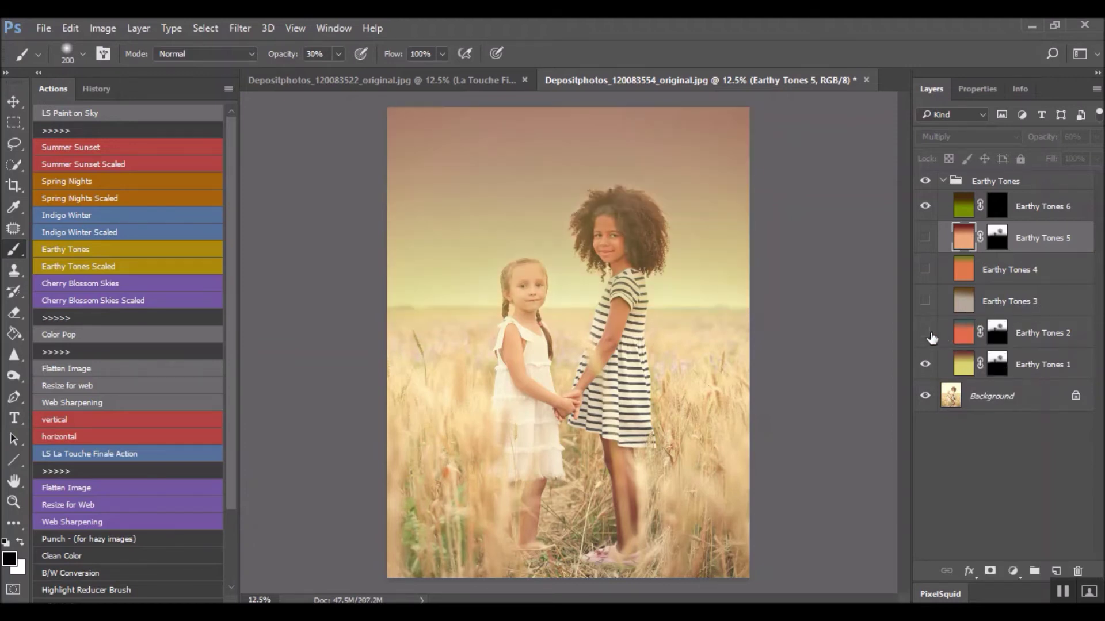
{"action": "left_click", "coordinate": [925, 333]}
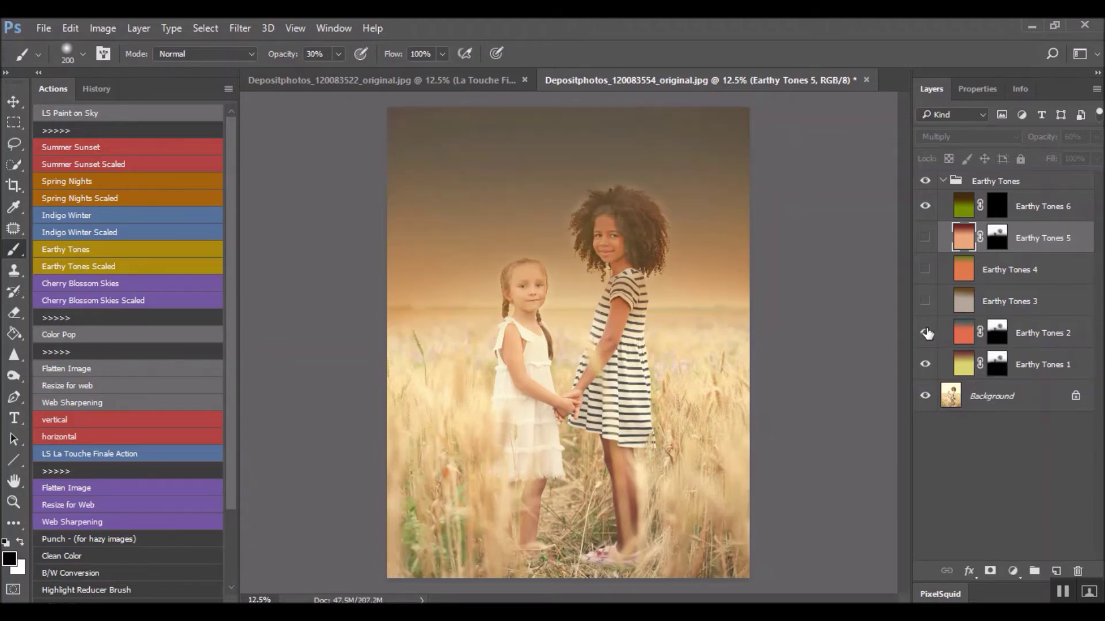
{"action": "left_click", "coordinate": [1032, 363]}
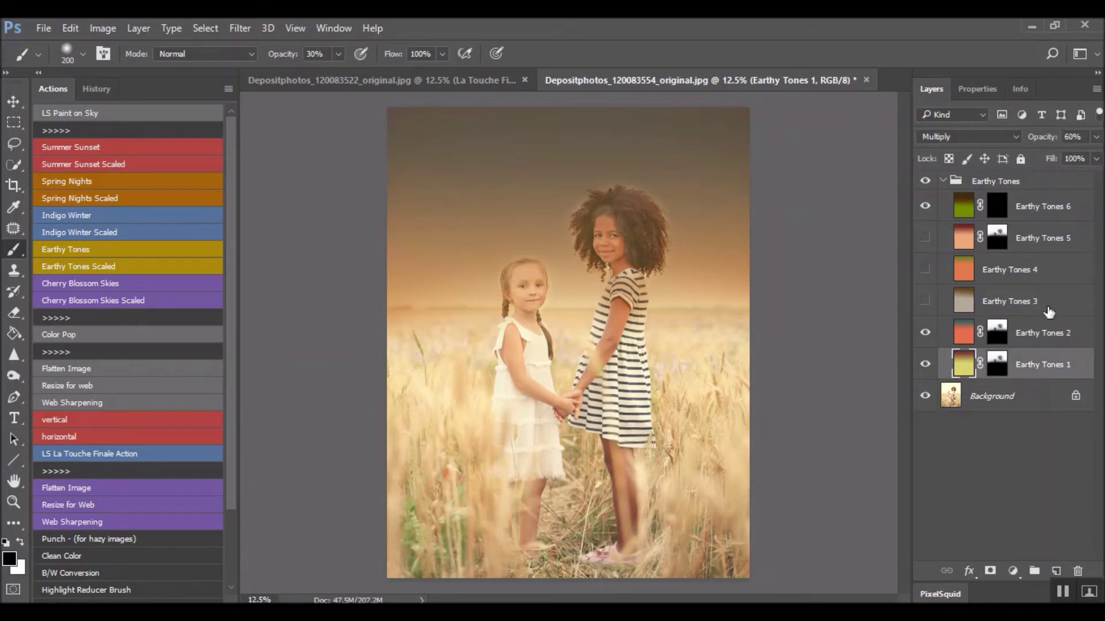
{"action": "left_click", "coordinate": [1041, 334]}
{"action": "left_click", "coordinate": [1096, 137]}
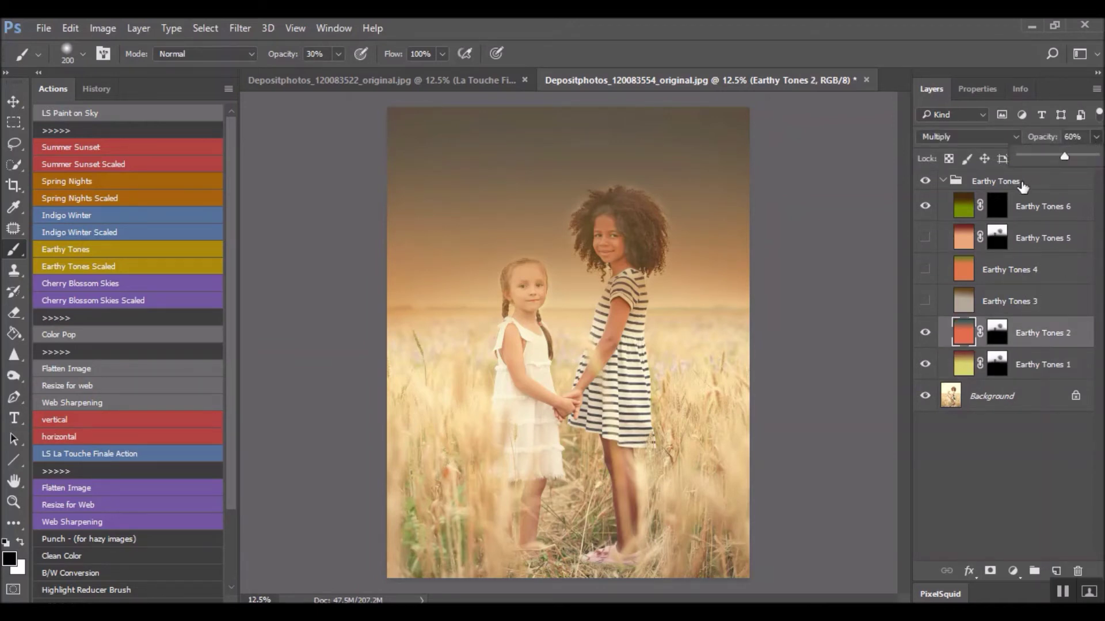
{"action": "left_click", "coordinate": [1043, 155]}
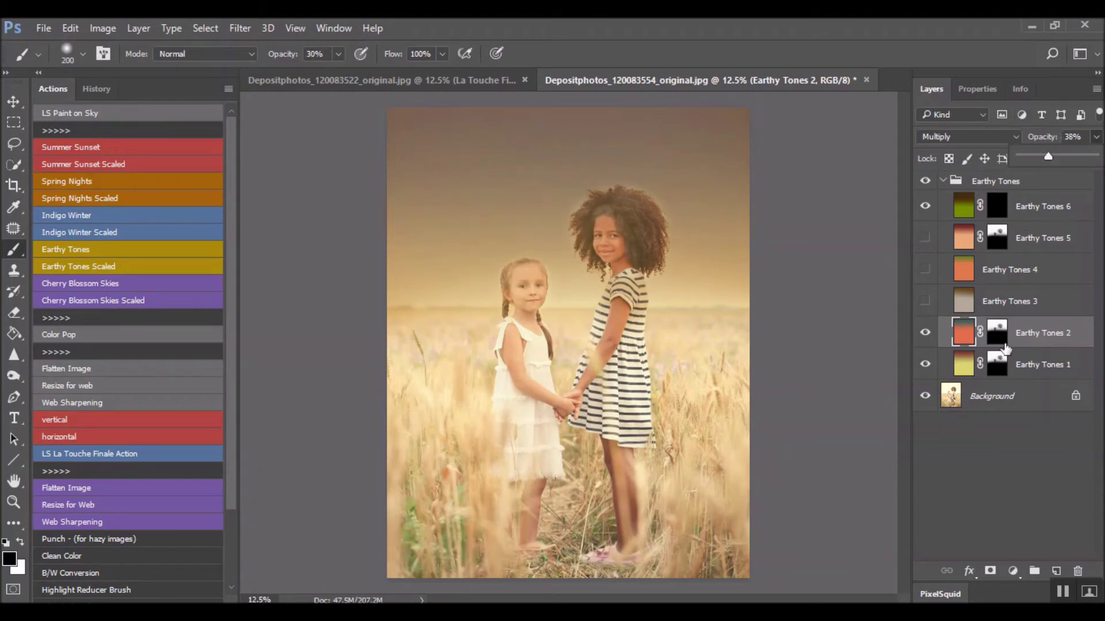
{"action": "right_click", "coordinate": [1029, 405]}
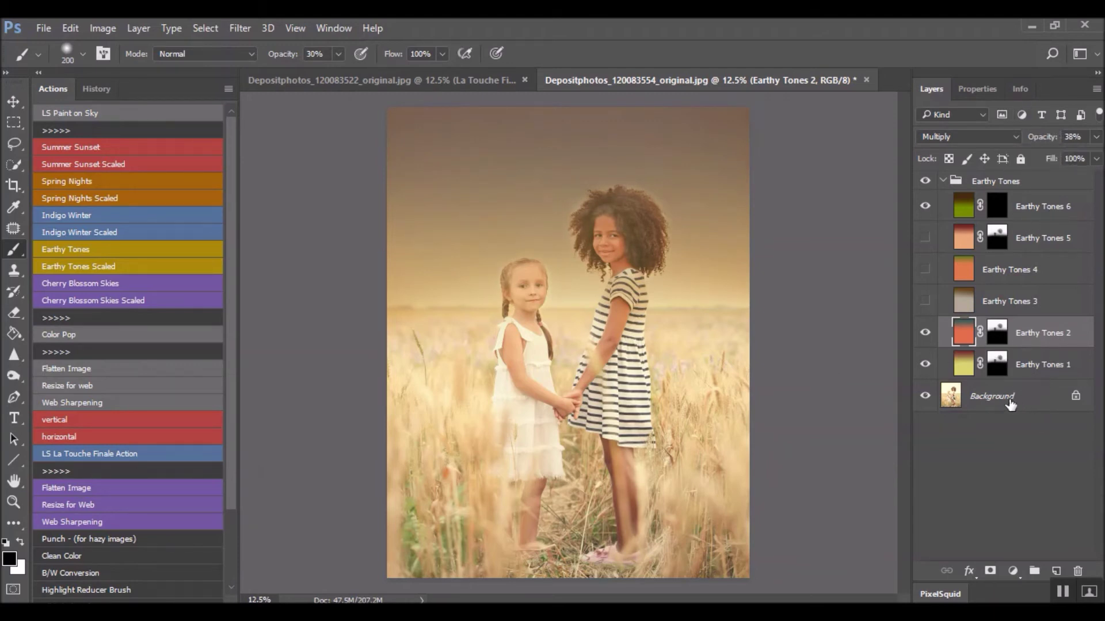
- Flatten the image discarding hidden layers, then run LS La Touche Finale accepting the High Pass radius
{"action": "left_click", "coordinate": [976, 345]}
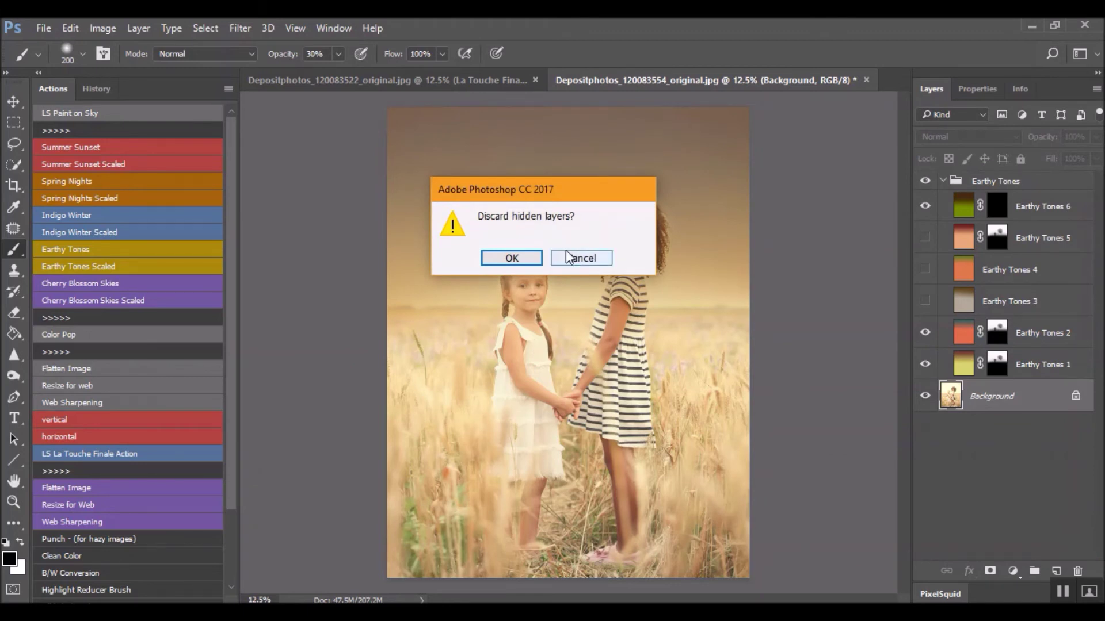
{"action": "left_click", "coordinate": [511, 258]}
{"action": "left_click", "coordinate": [123, 452]}
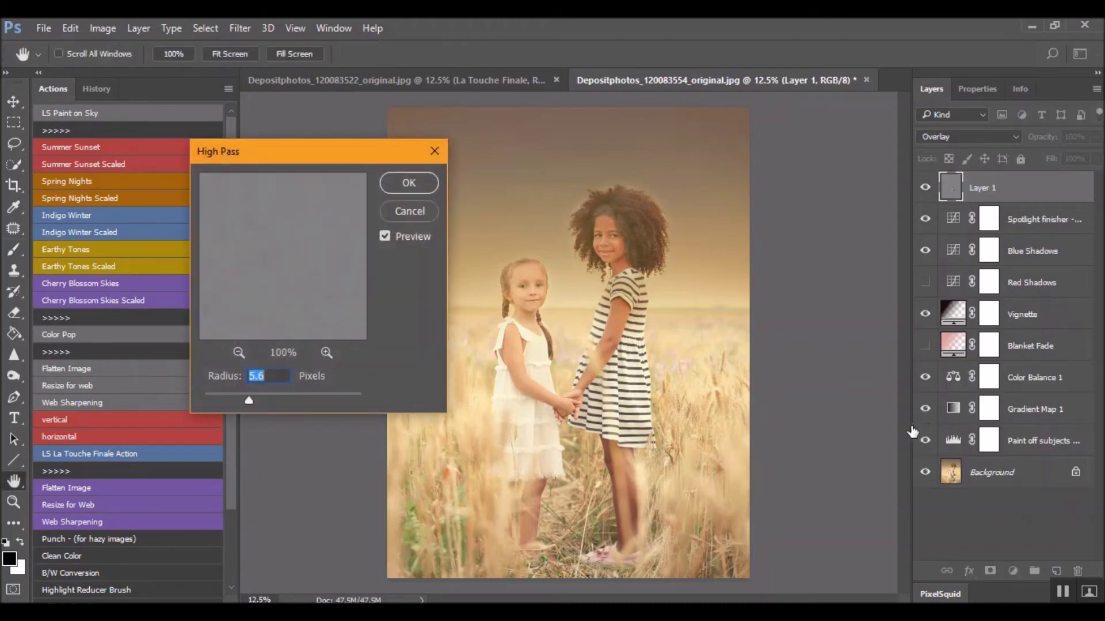
{"action": "left_click", "coordinate": [408, 182]}
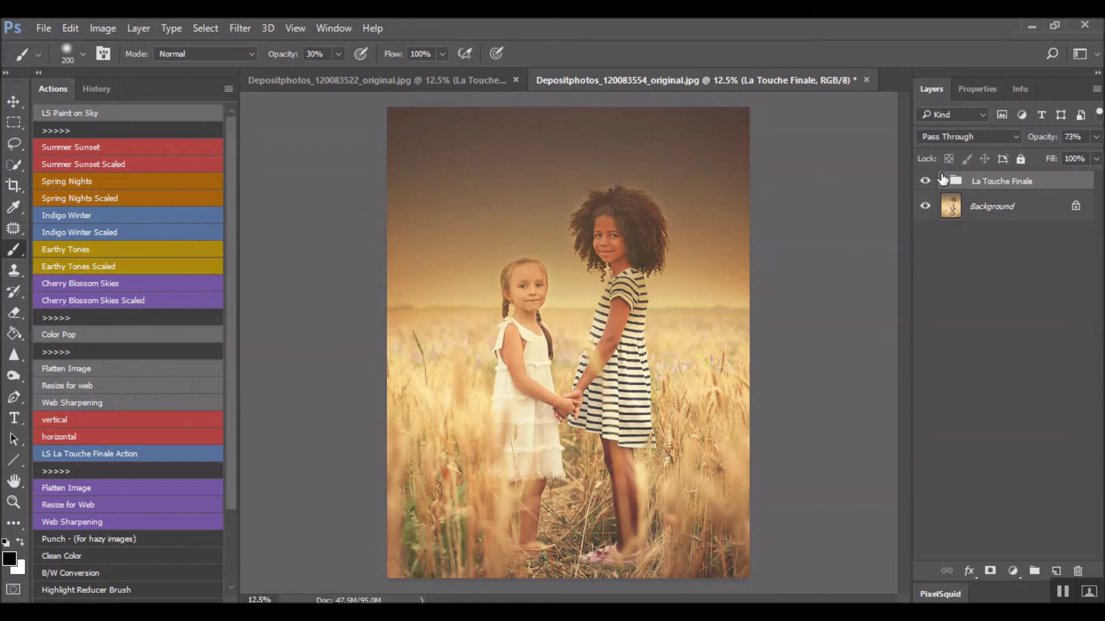
- Inside the La Touche Finale group, mask the Spotlight finisher off the girls with a 2376-pixel brush
{"action": "left_click", "coordinate": [944, 181]}
{"action": "left_click", "coordinate": [981, 248]}
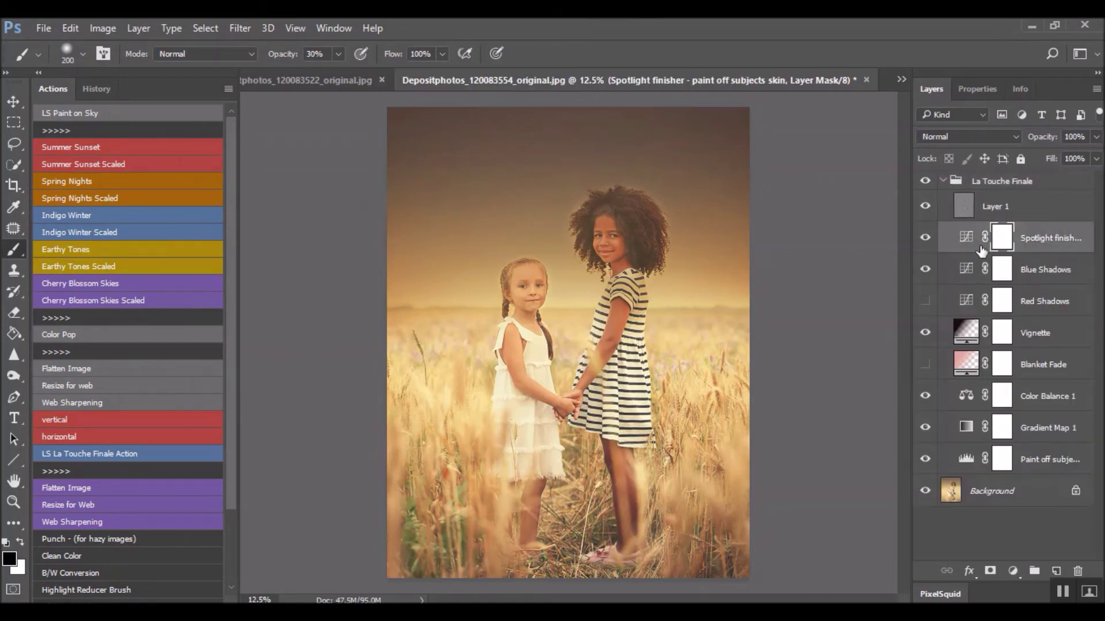
{"action": "left_click_drag", "start_coordinate": [533, 305], "coordinate": [648, 309]}
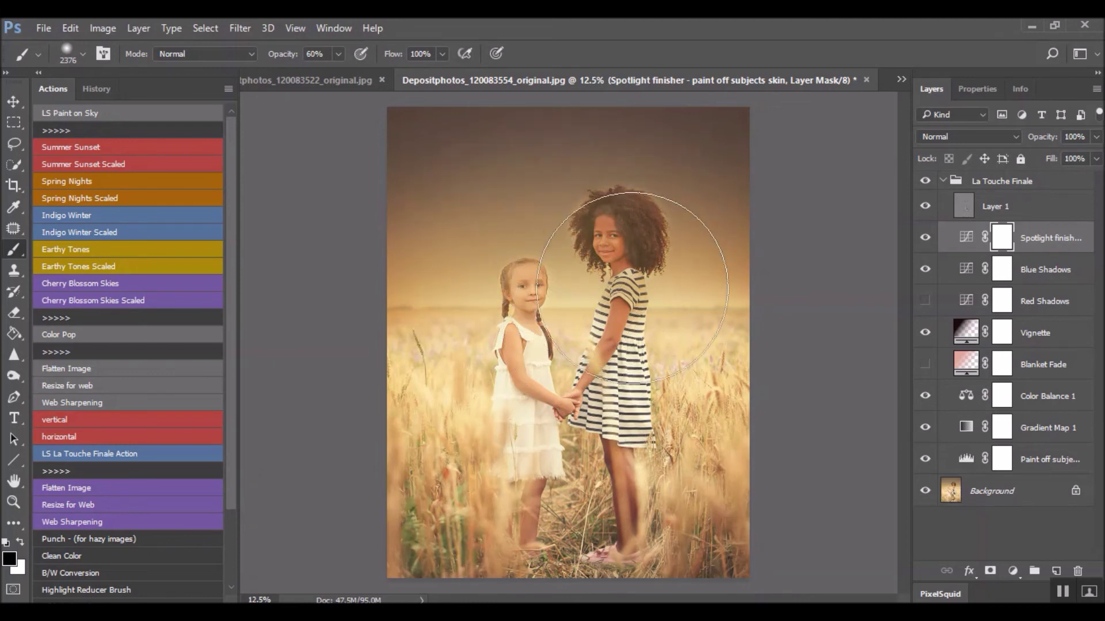
{"action": "left_click_drag", "start_coordinate": [653, 448], "coordinate": [667, 403]}
{"action": "mouse_move", "coordinate": [719, 339]}
{"action": "left_mouse_down"}
{"action": "mouse_move", "coordinate": [650, 322]}
{"action": "mouse_move", "coordinate": [599, 241]}
{"action": "mouse_move", "coordinate": [552, 248]}
{"action": "mouse_move", "coordinate": [544, 282]}
{"action": "mouse_move", "coordinate": [573, 402]}
{"action": "mouse_move", "coordinate": [530, 437]}
{"action": "left_mouse_up"}
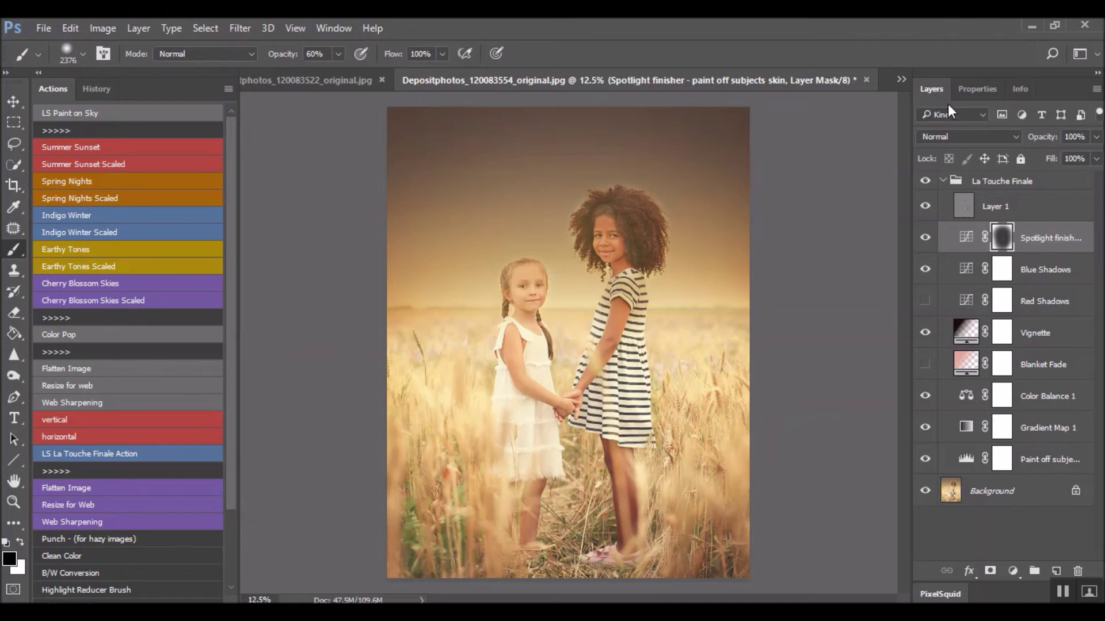
{"action": "left_click", "coordinate": [942, 182]}
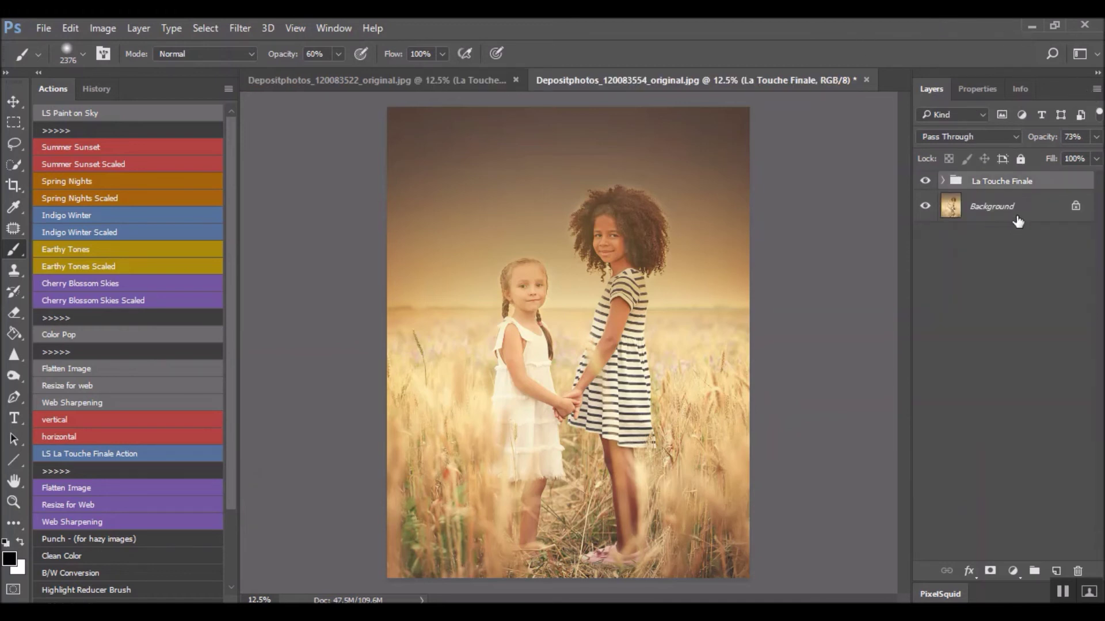
- Flatten the two-girls photo from the Background layer menu, confirming OK to discard hidden layers
{"action": "right_click", "coordinate": [984, 203]}
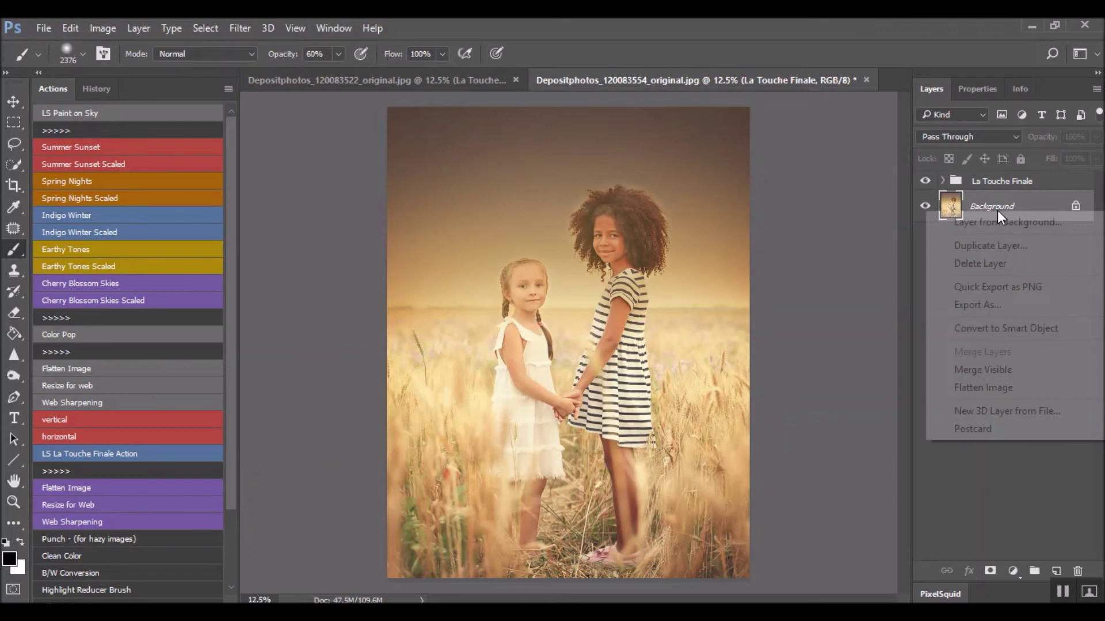
{"action": "left_click", "coordinate": [1018, 391]}
{"action": "left_click", "coordinate": [512, 257]}
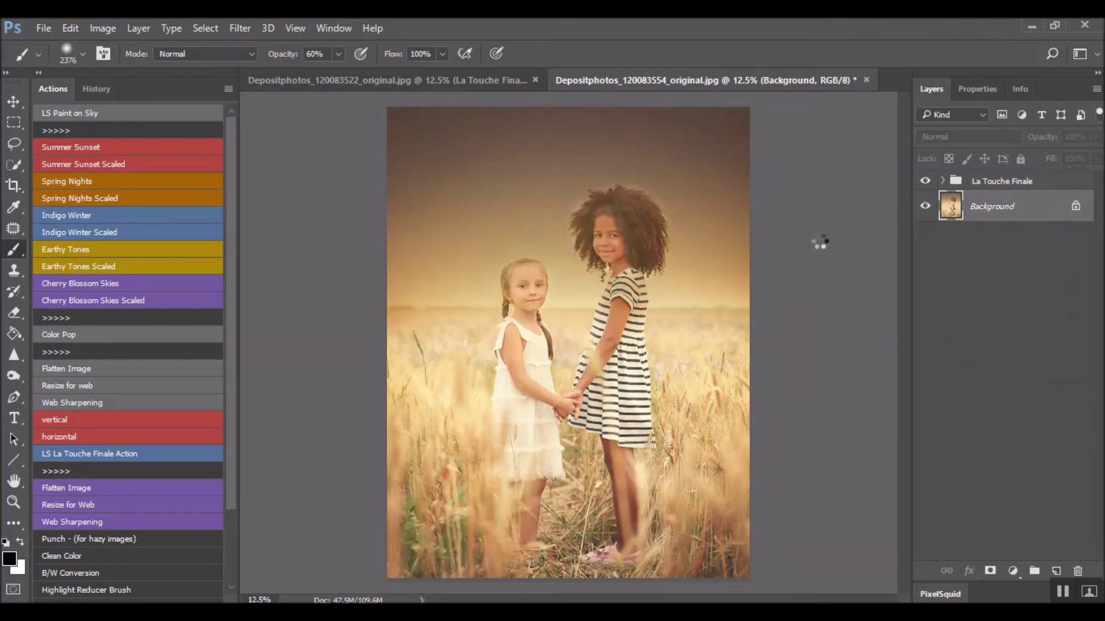